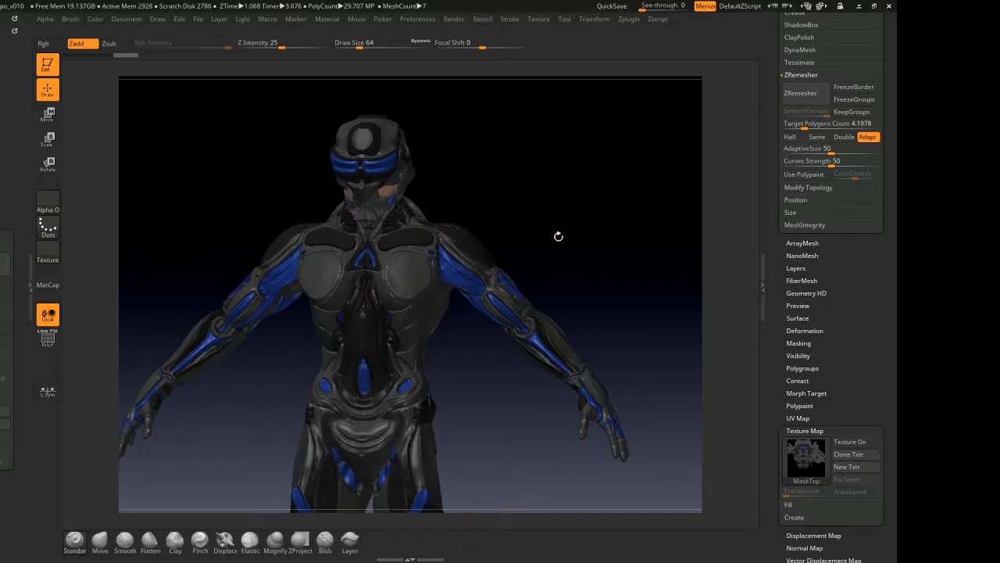
Switch to Affinity Photo and examine the armoured character's front, side and back views on the character sheet
{"action": "left_click_drag", "start_coordinate": [558, 234], "coordinate": [542, 201]}
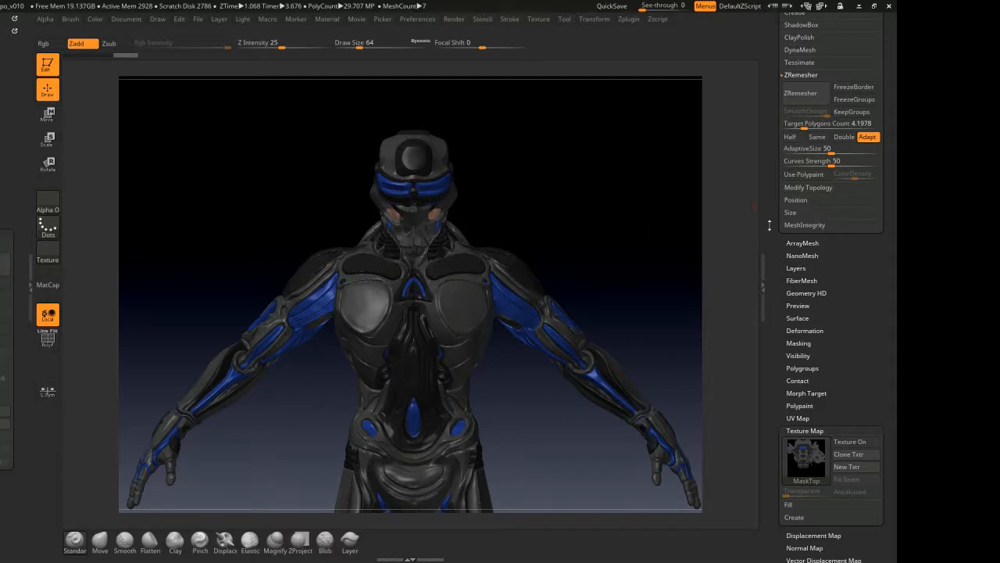
{"action": "key", "text": "super"}
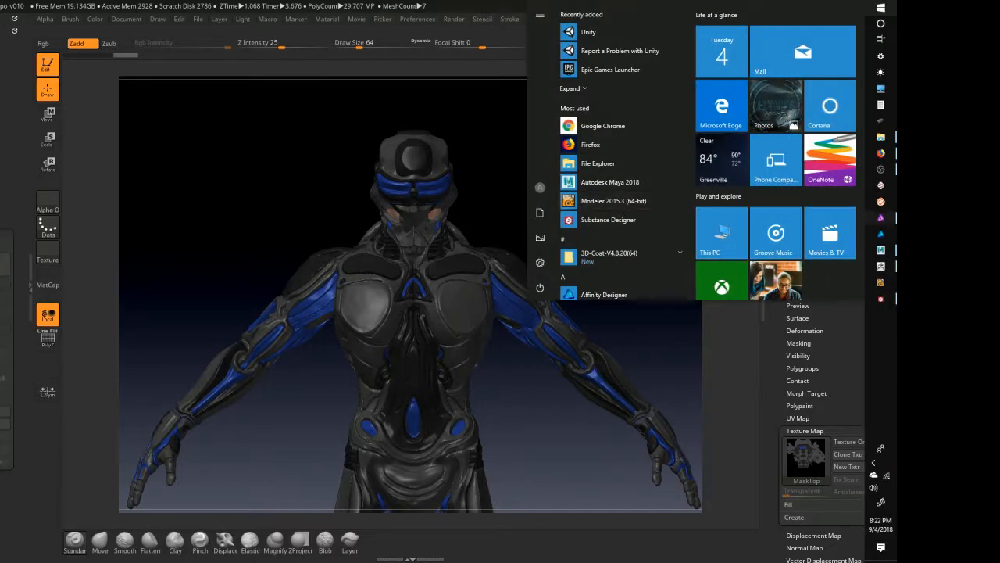
{"action": "left_click", "coordinate": [880, 218]}
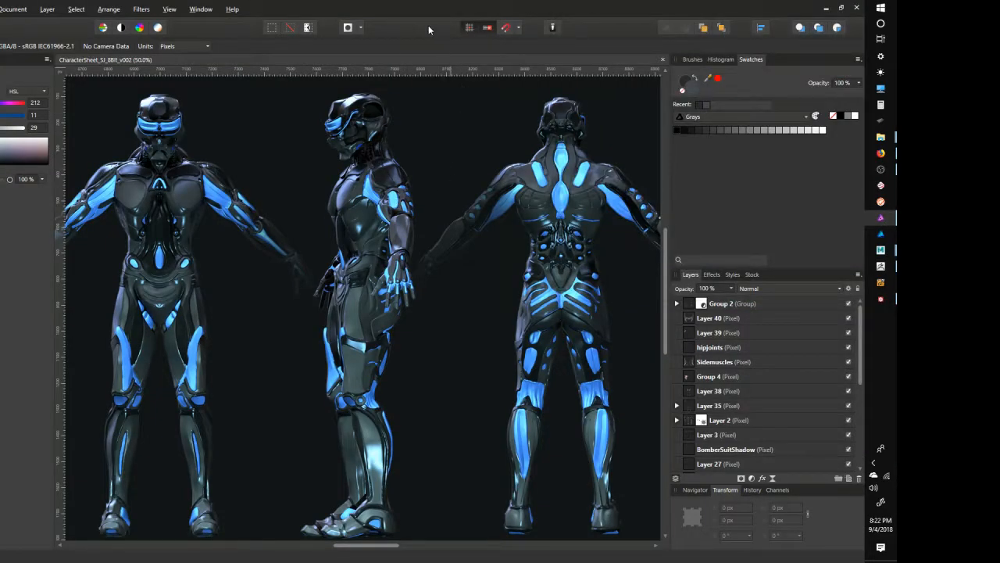
{"action": "left_click_drag", "start_coordinate": [272, 166], "coordinate": [354, 180]}
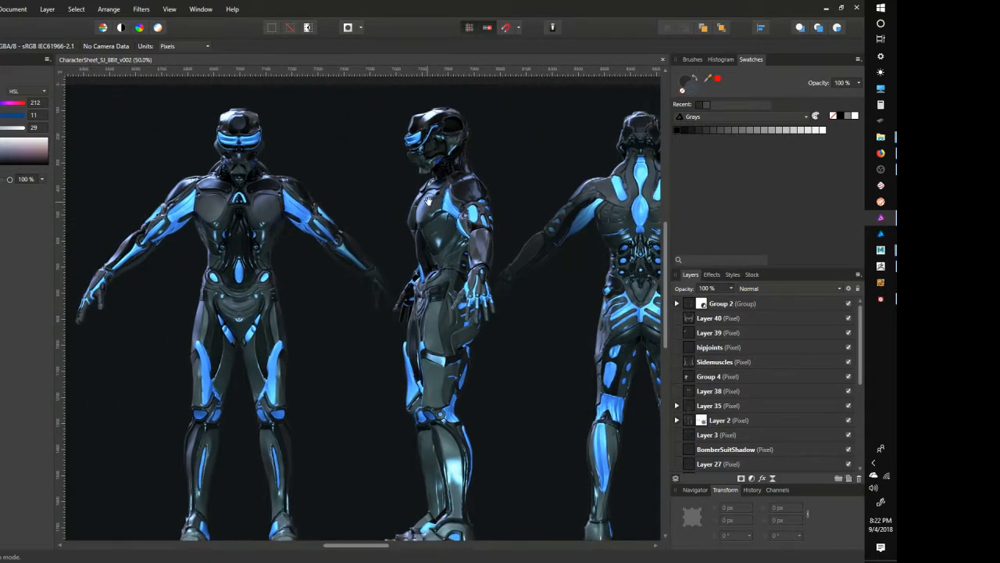
{"action": "left_click_drag", "start_coordinate": [427, 201], "coordinate": [385, 183]}
{"action": "left_click_drag", "start_coordinate": [502, 148], "coordinate": [482, 154]}
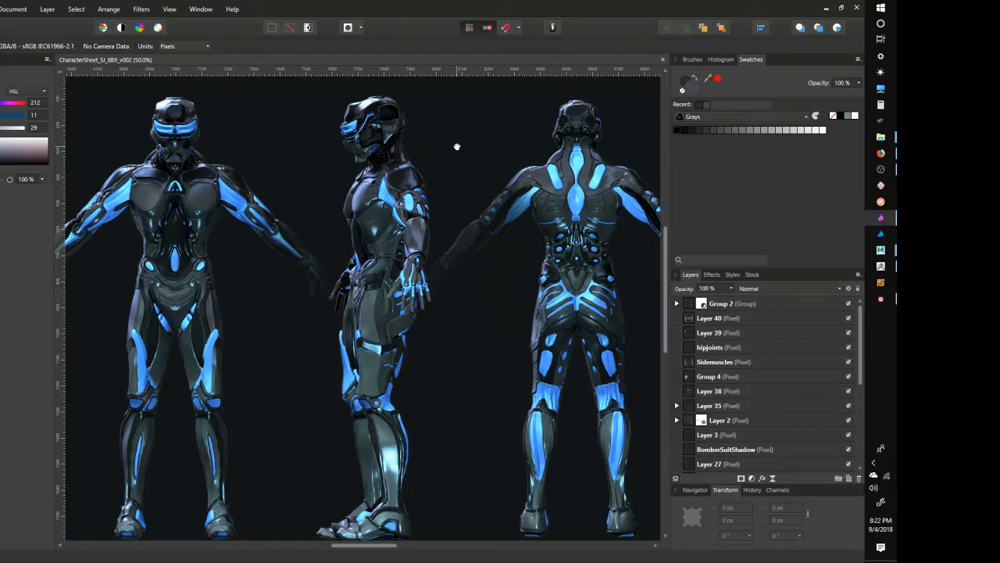
{"action": "mouse_move", "coordinate": [456, 146]}
{"action": "left_mouse_down"}
{"action": "mouse_move", "coordinate": [529, 138]}
{"action": "mouse_move", "coordinate": [433, 159]}
{"action": "mouse_move", "coordinate": [462, 159]}
{"action": "left_mouse_up"}
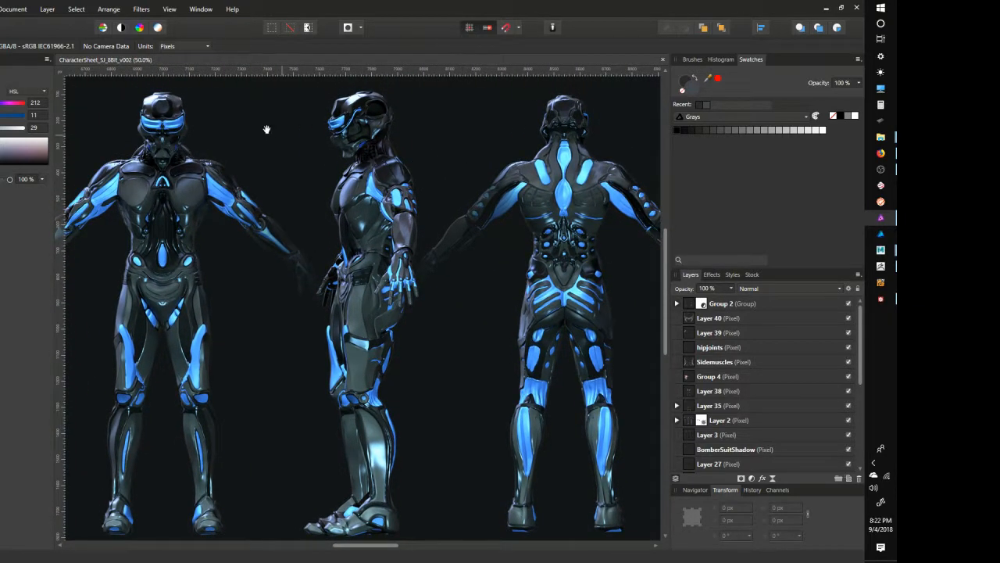
{"action": "left_click_drag", "start_coordinate": [266, 130], "coordinate": [289, 136]}
{"action": "scroll", "coordinate": [311, 146], "scroll_direction": "up", "scroll_amount": 1}
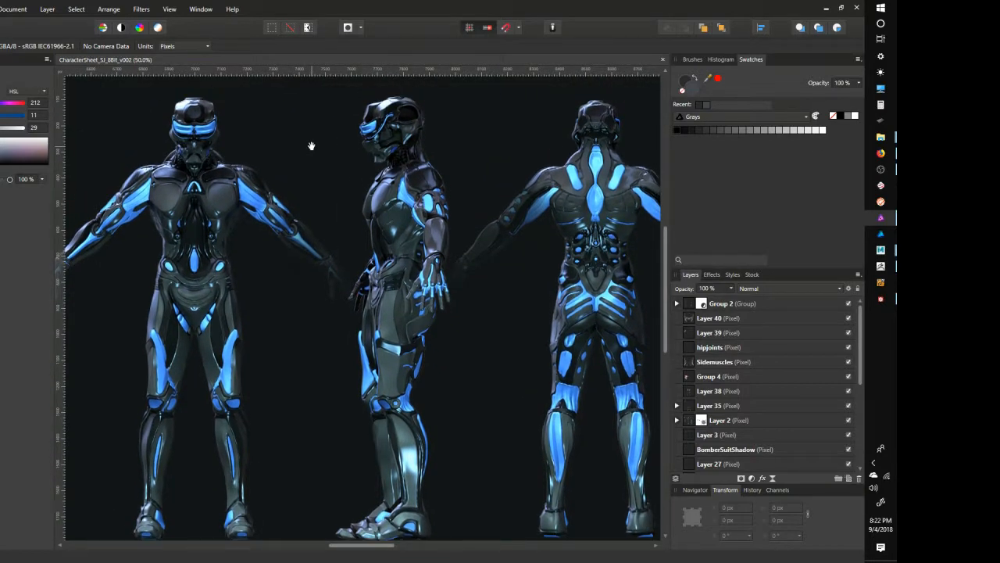
{"action": "left_click_drag", "start_coordinate": [478, 160], "coordinate": [439, 158]}
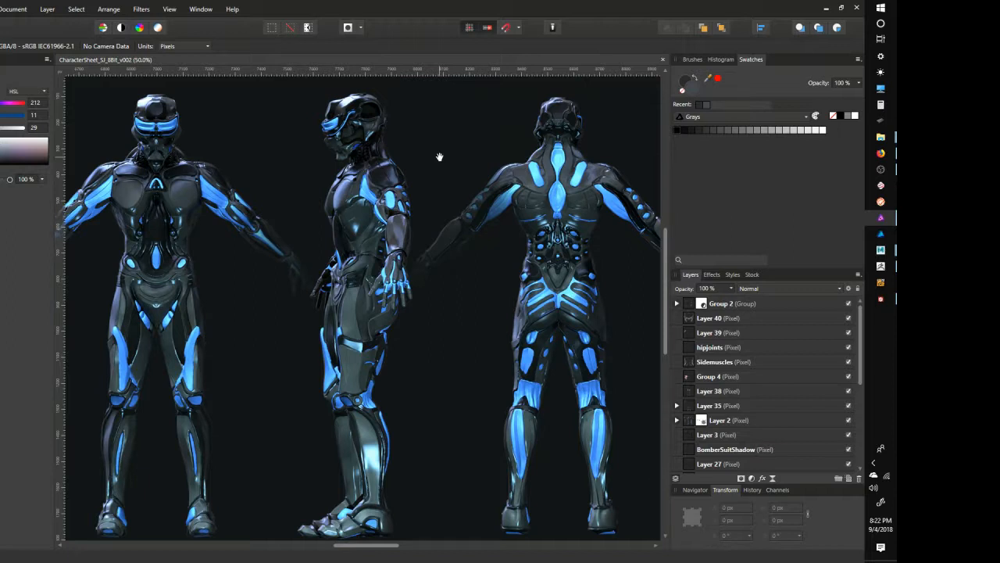
{"action": "scroll", "coordinate": [439, 157], "scroll_direction": "up", "scroll_amount": 3, "text": "ctrl"}
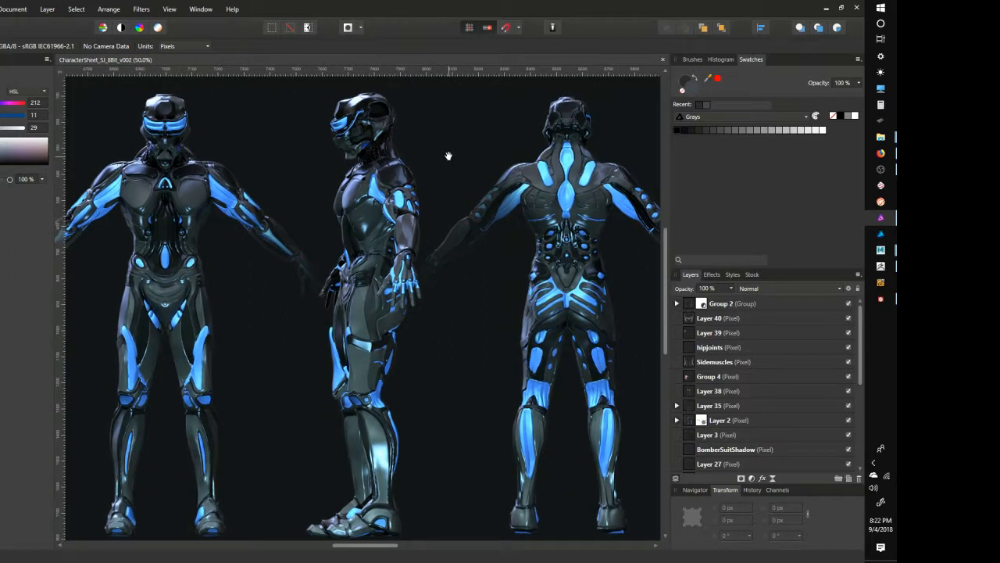
{"action": "left_click_drag", "start_coordinate": [457, 139], "coordinate": [452, 141]}
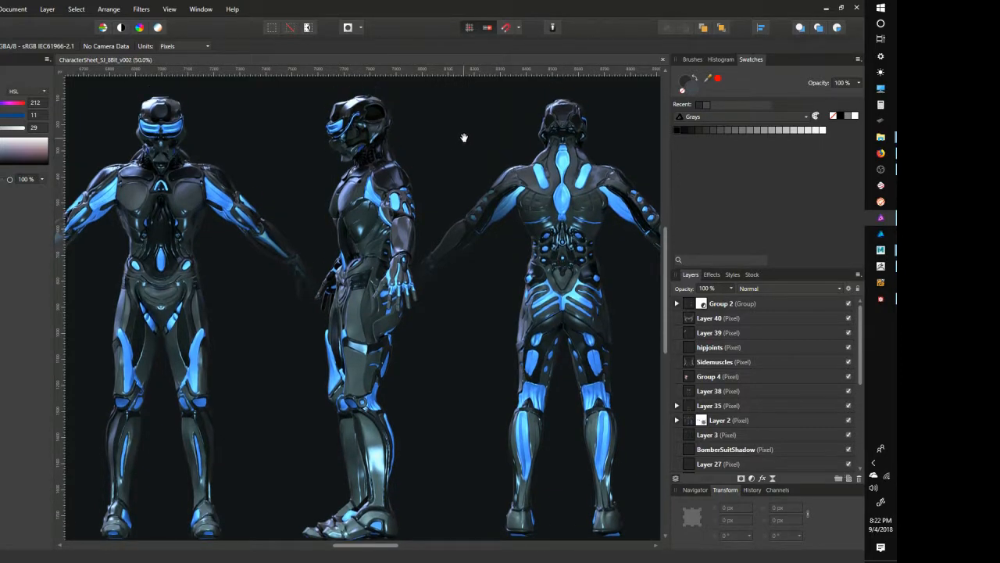
{"action": "left_click_drag", "start_coordinate": [464, 137], "coordinate": [469, 142]}
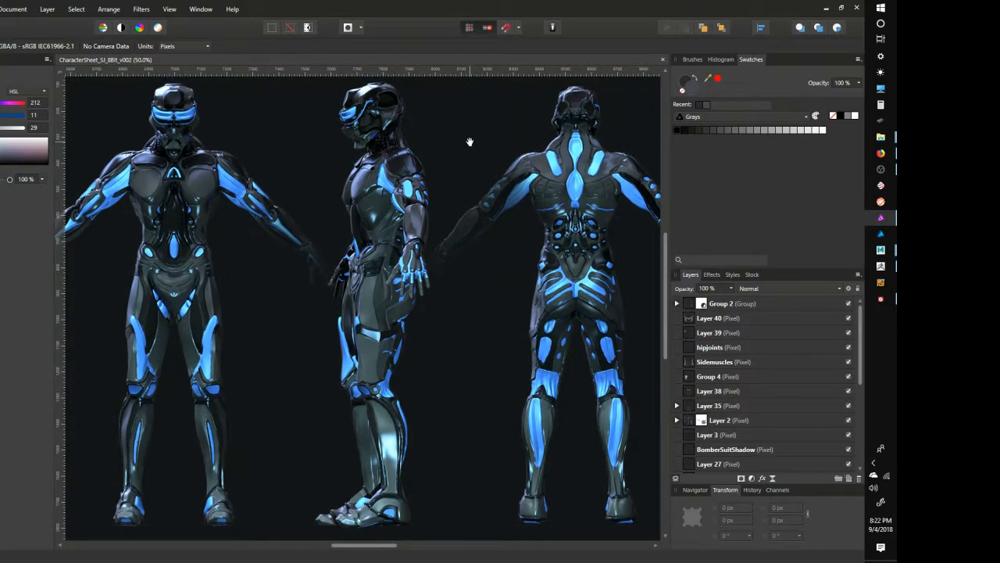
{"action": "left_click_drag", "start_coordinate": [460, 145], "coordinate": [464, 145]}
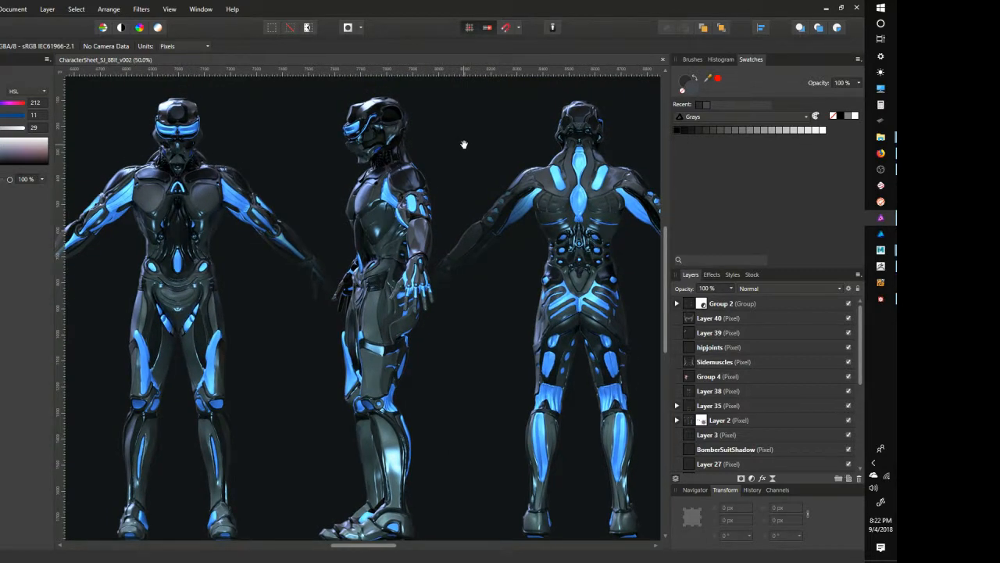
{"action": "scroll", "coordinate": [465, 144], "scroll_direction": "down", "scroll_amount": 1}
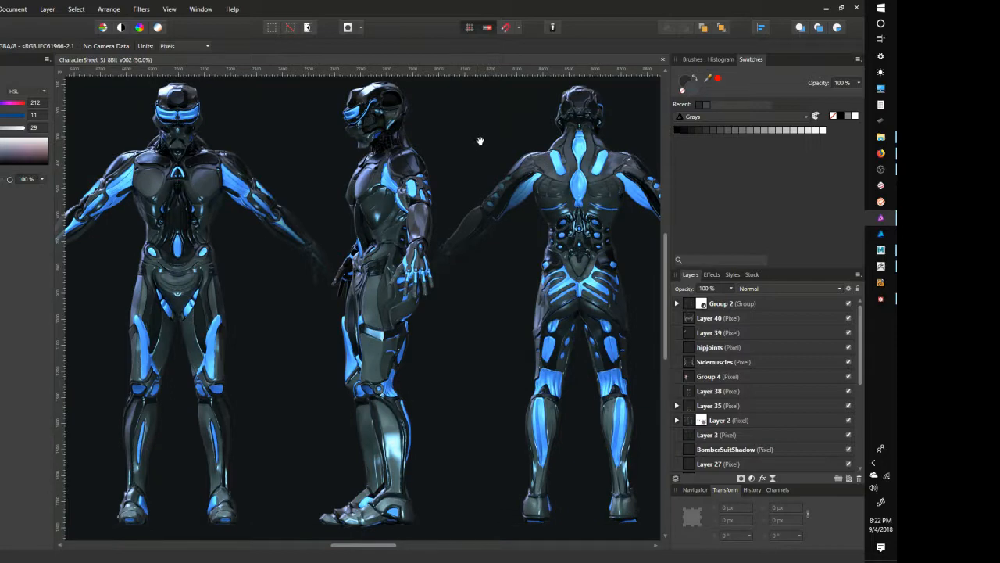
{"action": "mouse_move", "coordinate": [480, 141]}
{"action": "left_mouse_down"}
{"action": "mouse_move", "coordinate": [457, 147]}
{"action": "mouse_move", "coordinate": [475, 150]}
{"action": "left_mouse_up"}
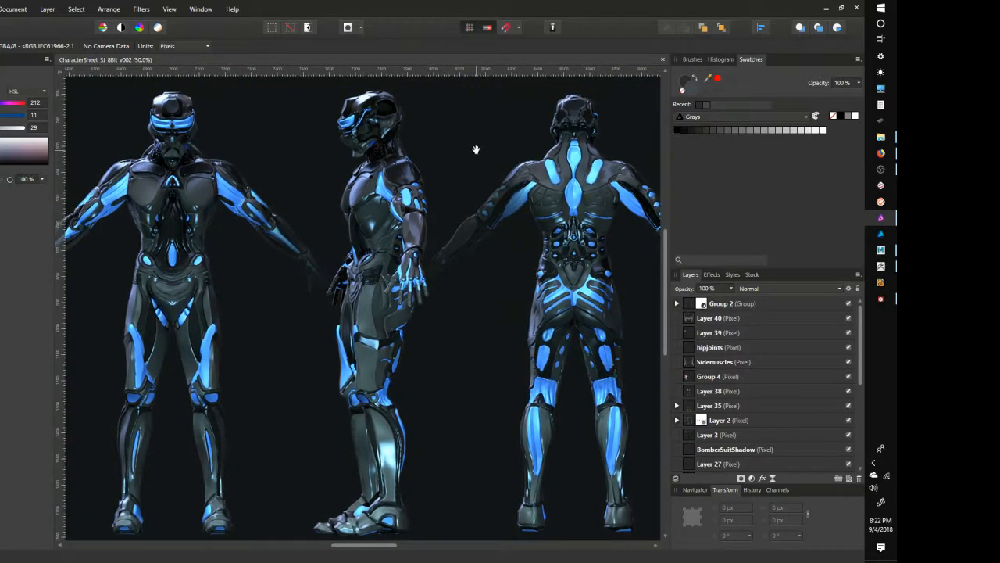
{"action": "left_click_drag", "start_coordinate": [272, 148], "coordinate": [270, 152]}
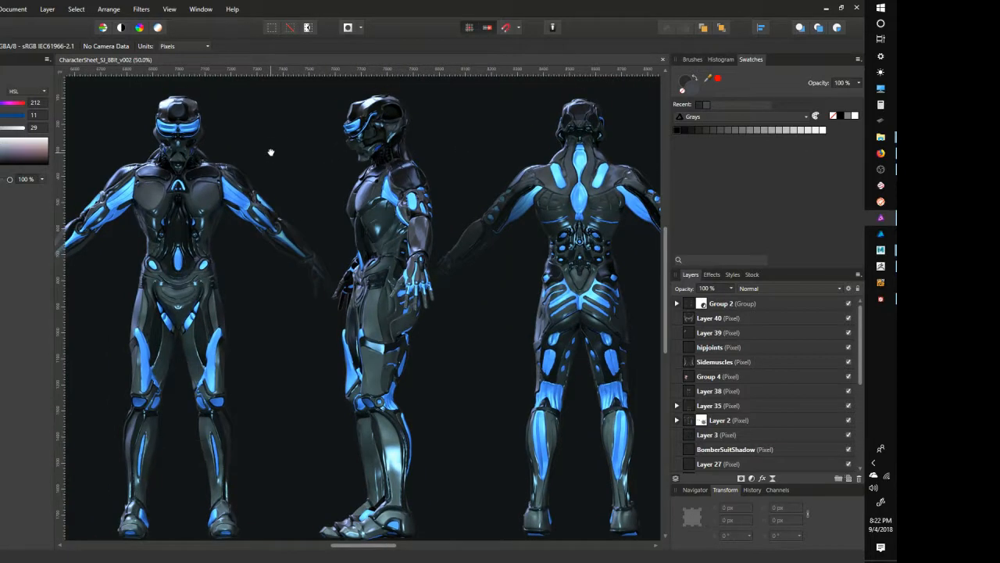
{"action": "left_click_drag", "start_coordinate": [486, 141], "coordinate": [475, 136]}
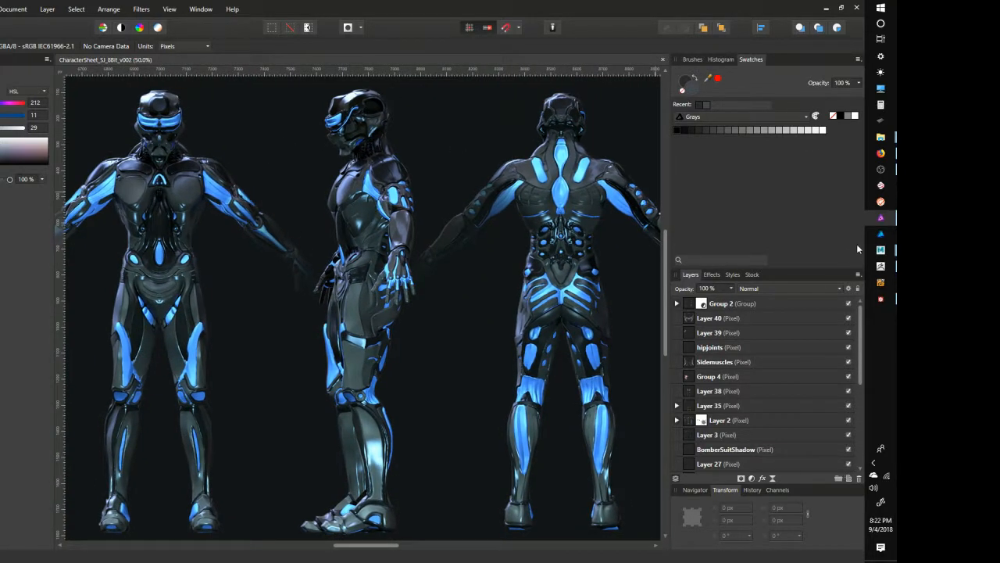
Switch back to ZBrush and inspect the sculpted character from the side, three-quarter and front angles
{"action": "mouse_move", "coordinate": [880, 250]}
{"action": "left_click", "coordinate": [813, 270]}
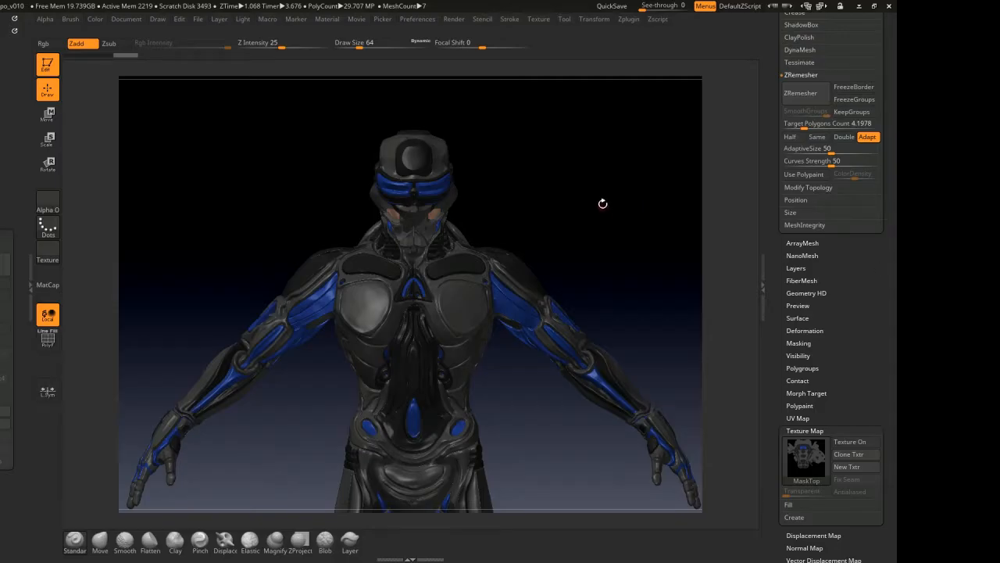
{"action": "left_click_drag", "start_coordinate": [583, 217], "coordinate": [605, 239]}
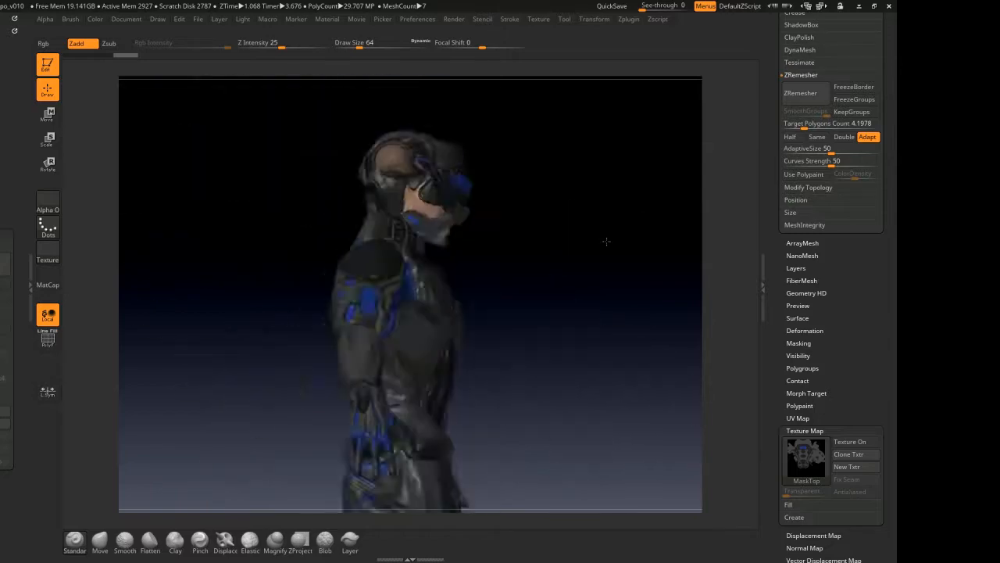
{"action": "key", "text": "super"}
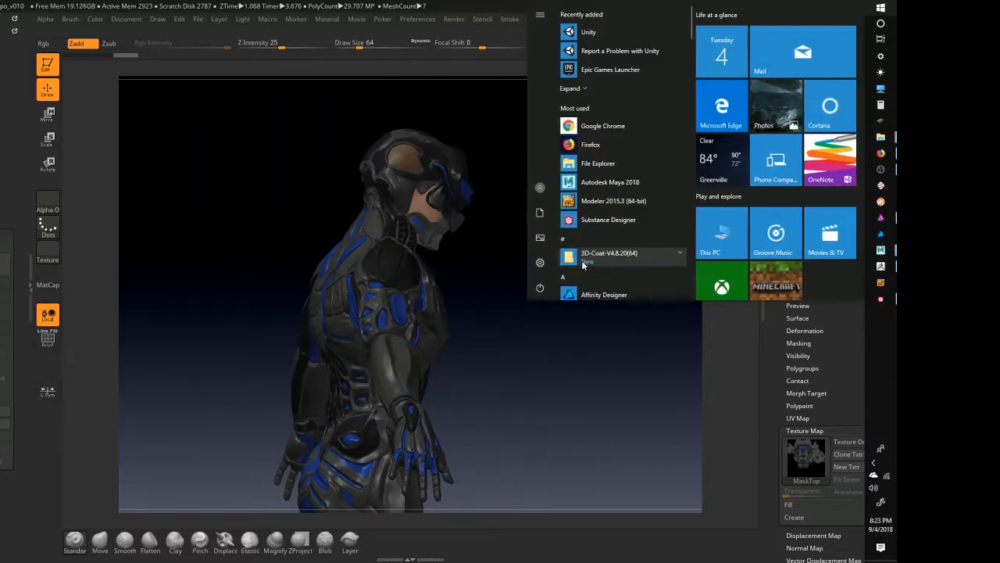
{"action": "left_click", "coordinate": [516, 345]}
{"action": "left_click_drag", "start_coordinate": [578, 351], "coordinate": [654, 257]}
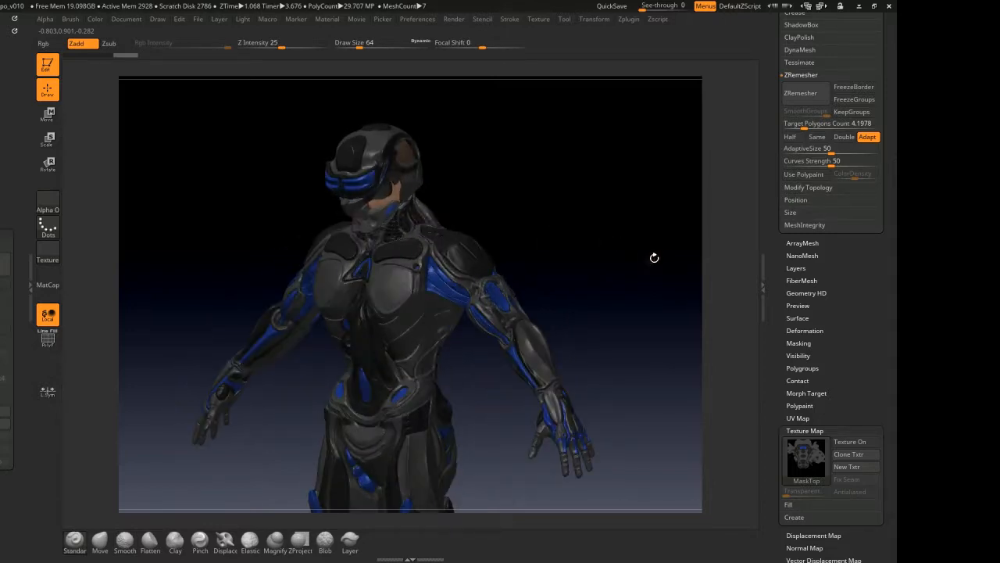
{"action": "left_click_drag", "start_coordinate": [590, 235], "coordinate": [555, 213]}
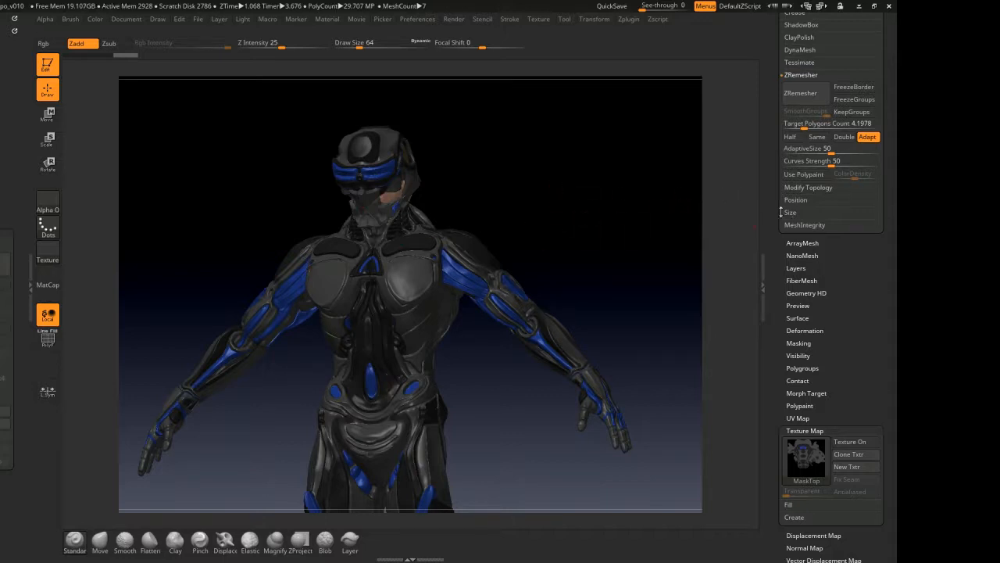
Examine the Geometry subdivision controls and the helmet, torso and arms of the sculpt from several front angles
{"action": "scroll", "coordinate": [770, 182], "scroll_direction": "up", "scroll_amount": 5}
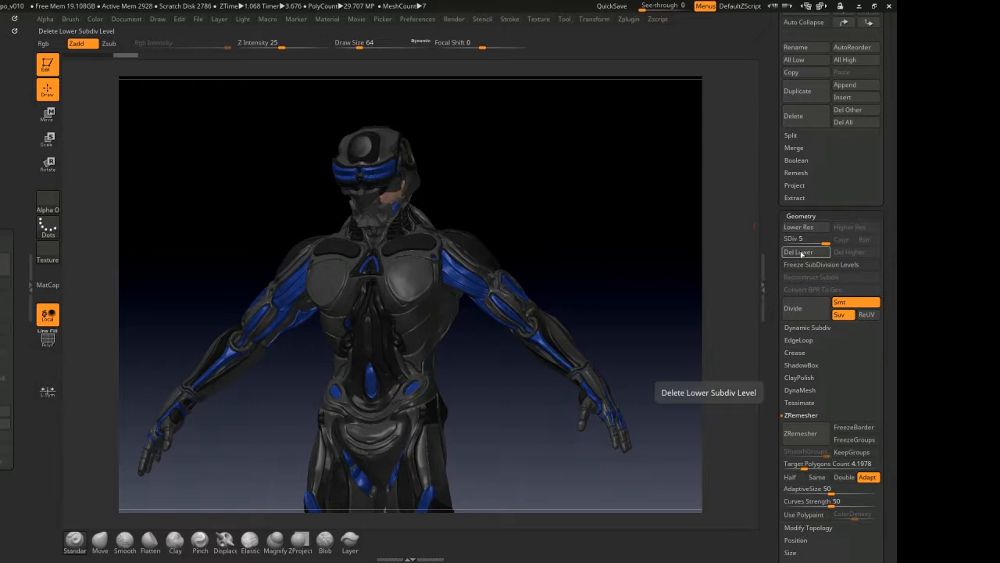
{"action": "left_click_drag", "start_coordinate": [601, 246], "coordinate": [586, 228]}
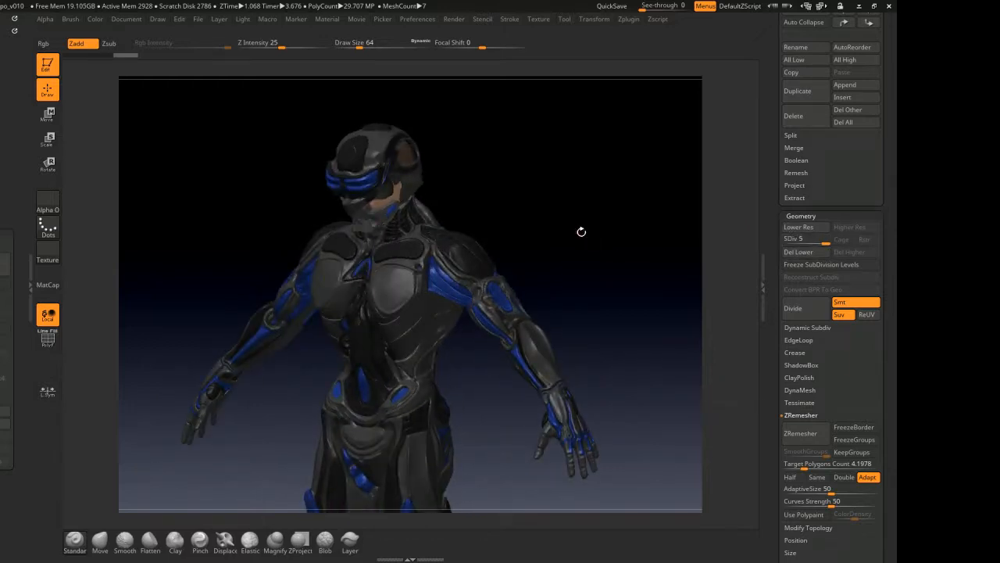
{"action": "mouse_move", "coordinate": [542, 193]}
{"action": "left_mouse_down"}
{"action": "mouse_move", "coordinate": [529, 172]}
{"action": "mouse_move", "coordinate": [526, 184]}
{"action": "left_mouse_up"}
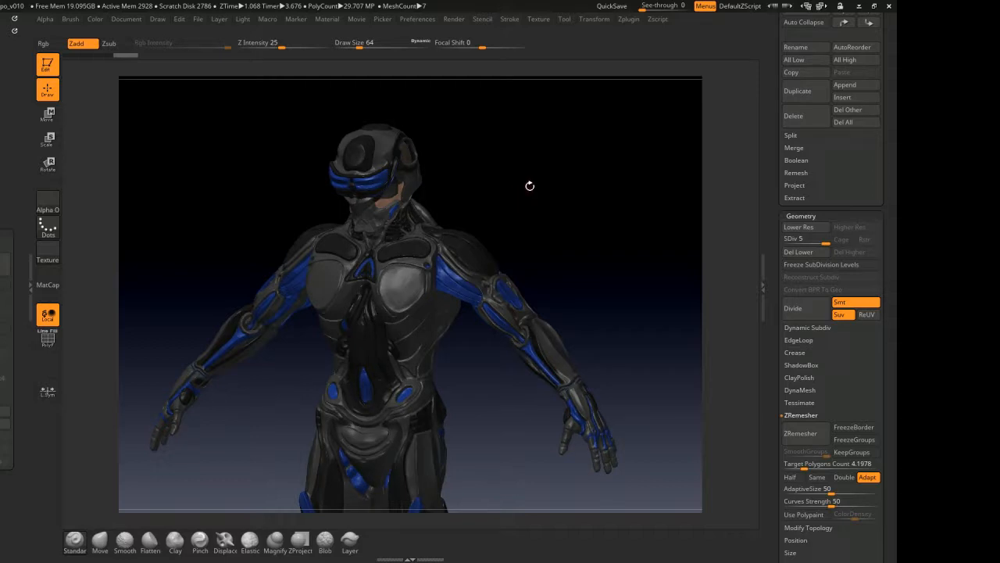
{"action": "left_click_drag", "start_coordinate": [530, 186], "coordinate": [529, 183]}
{"action": "left_click_drag", "start_coordinate": [597, 231], "coordinate": [558, 270]}
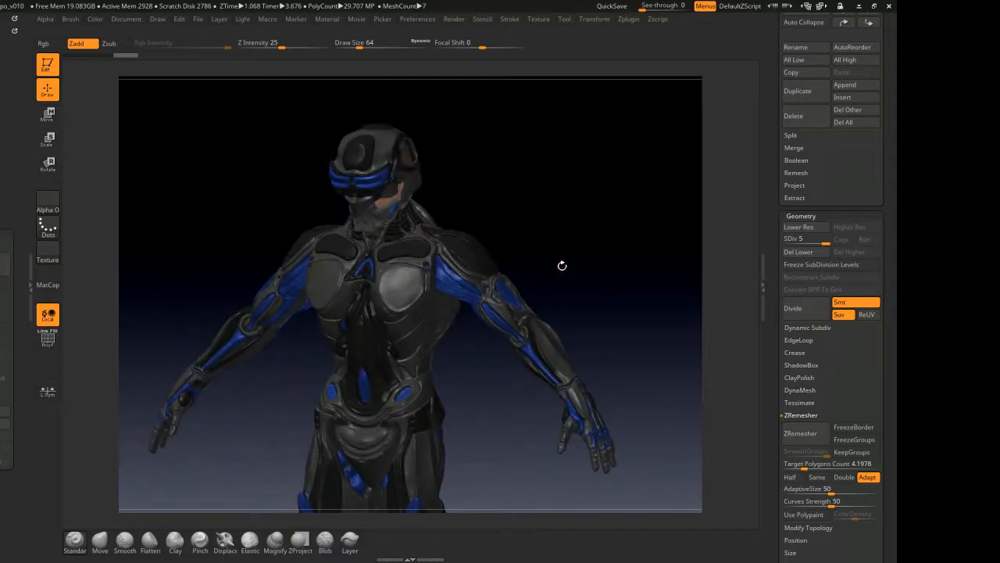
{"action": "left_click_drag", "start_coordinate": [565, 242], "coordinate": [567, 243]}
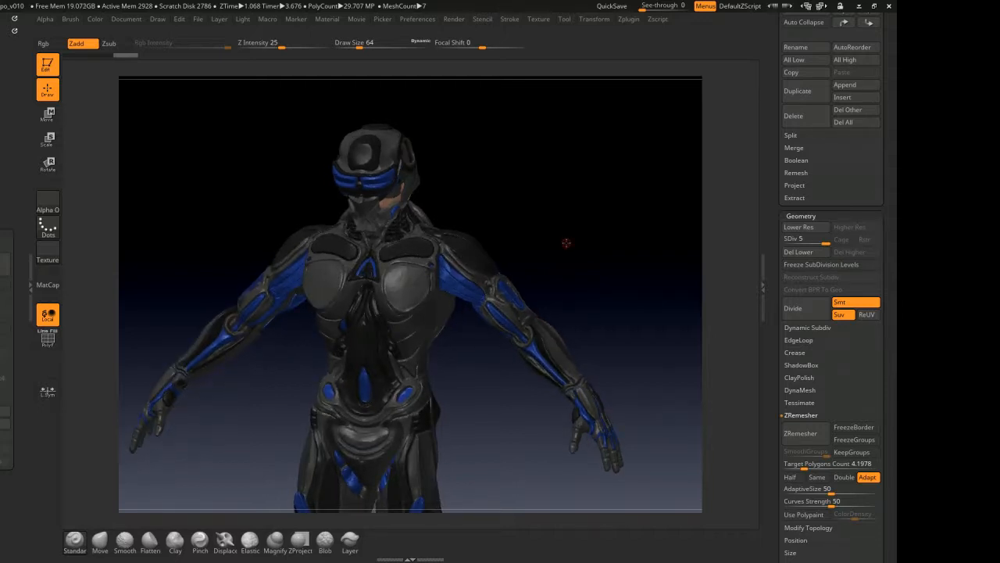
{"action": "left_click_drag", "start_coordinate": [562, 241], "coordinate": [513, 212]}
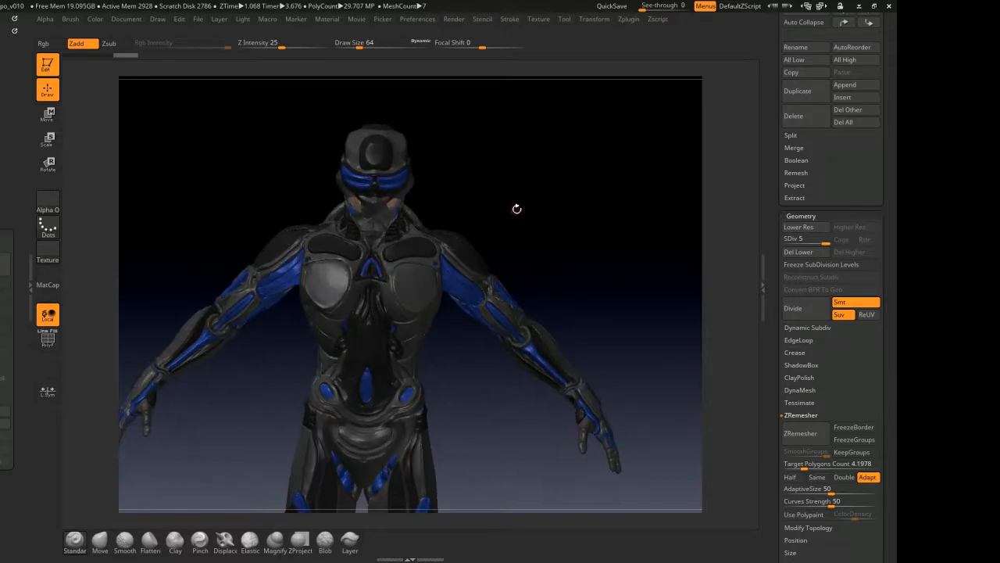
{"action": "mouse_move", "coordinate": [516, 209]}
{"action": "left_mouse_down"}
{"action": "mouse_move", "coordinate": [520, 194]}
{"action": "mouse_move", "coordinate": [515, 207]}
{"action": "left_mouse_up"}
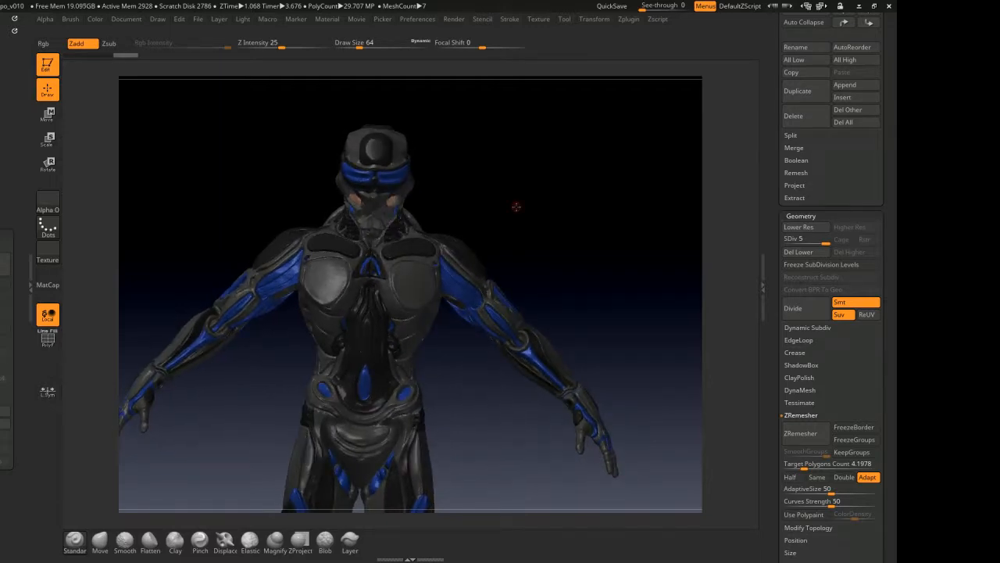
{"action": "mouse_move", "coordinate": [516, 207]}
{"action": "left_mouse_down"}
{"action": "mouse_move", "coordinate": [504, 211]}
{"action": "mouse_move", "coordinate": [511, 204]}
{"action": "left_mouse_up"}
Review the sculpt's subtool list together with its Geometry, ZRemesher and Texture Map settings
{"action": "mouse_move", "coordinate": [781, 277]}
{"action": "left_mouse_down"}
{"action": "mouse_move", "coordinate": [781, 183]}
{"action": "mouse_move", "coordinate": [783, 273]}
{"action": "left_mouse_up"}
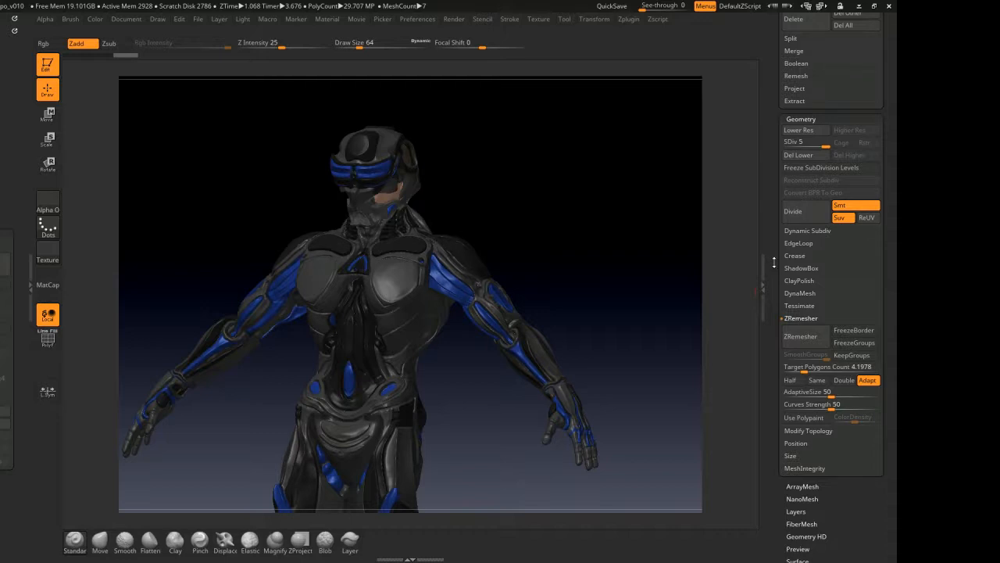
{"action": "left_click_drag", "start_coordinate": [558, 196], "coordinate": [534, 188]}
{"action": "left_click_drag", "start_coordinate": [533, 251], "coordinate": [523, 230]}
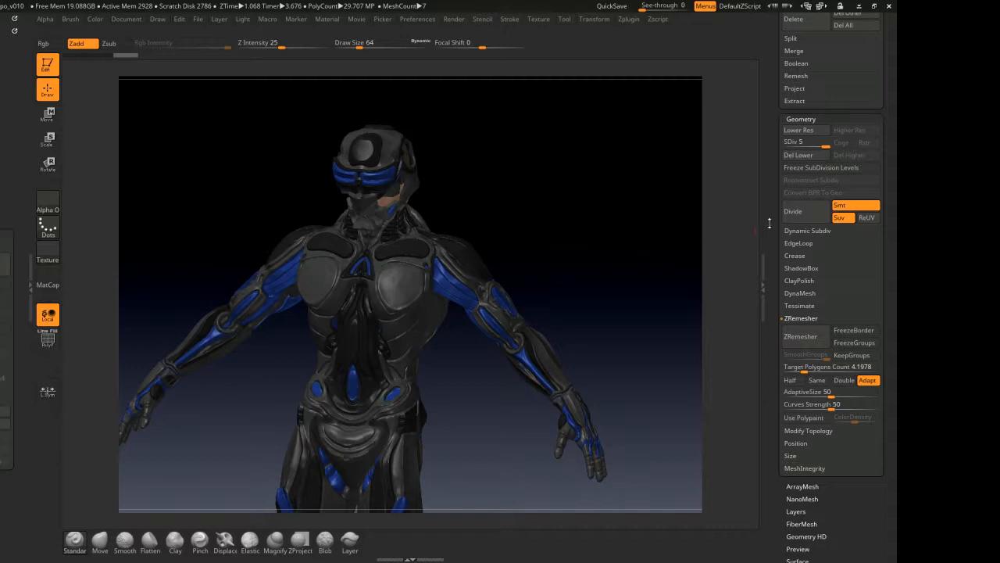
{"action": "scroll", "coordinate": [769, 222], "scroll_direction": "down", "scroll_amount": 5}
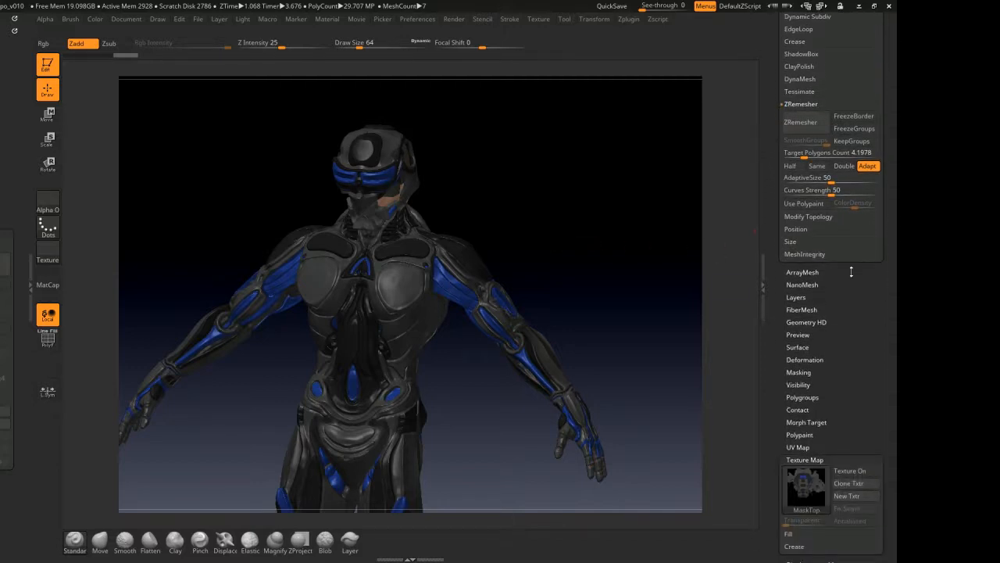
{"action": "scroll", "coordinate": [855, 336], "scroll_direction": "up", "scroll_amount": 12}
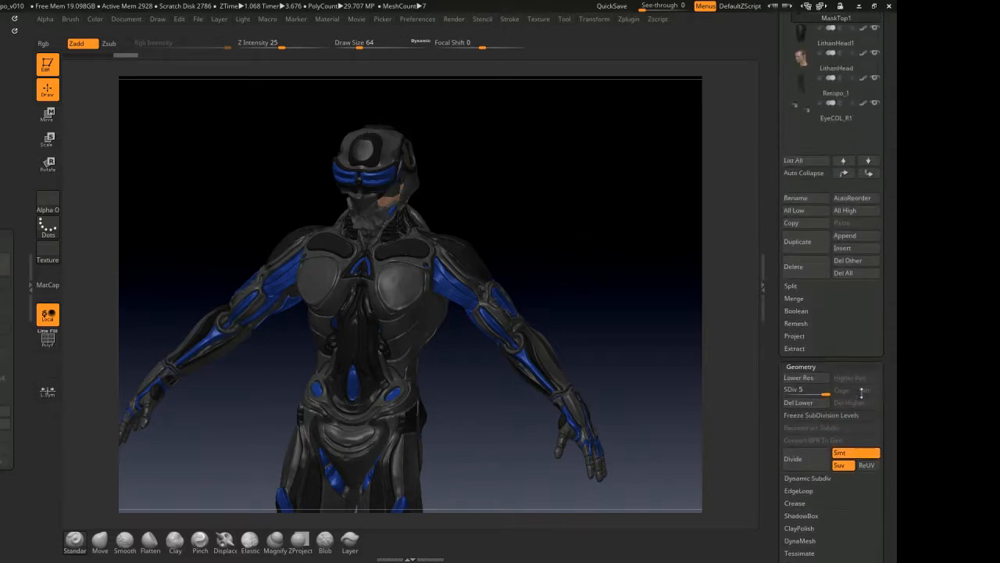
{"action": "scroll", "coordinate": [772, 375], "scroll_direction": "up", "scroll_amount": 2}
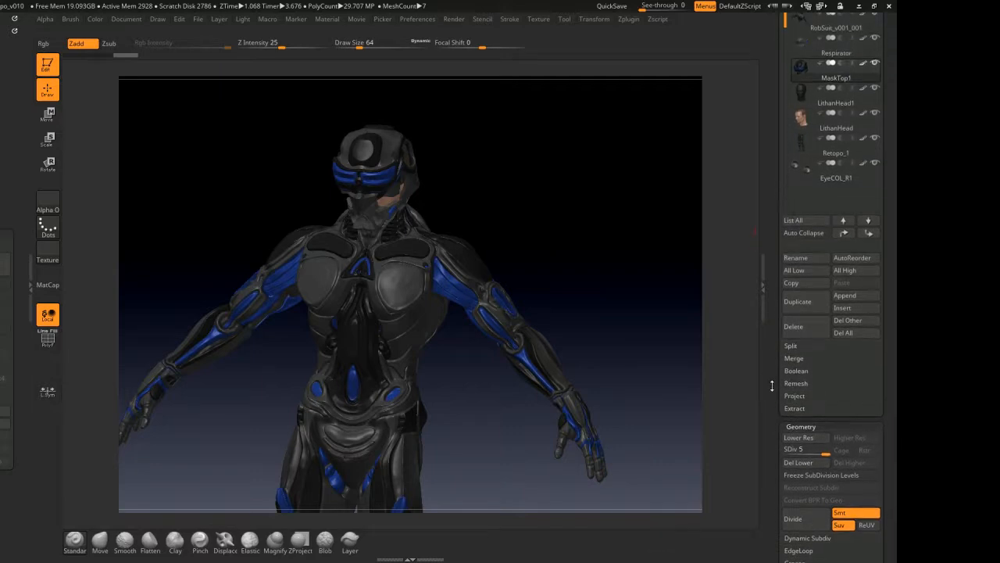
{"action": "scroll", "coordinate": [772, 375], "scroll_direction": "down", "scroll_amount": 5}
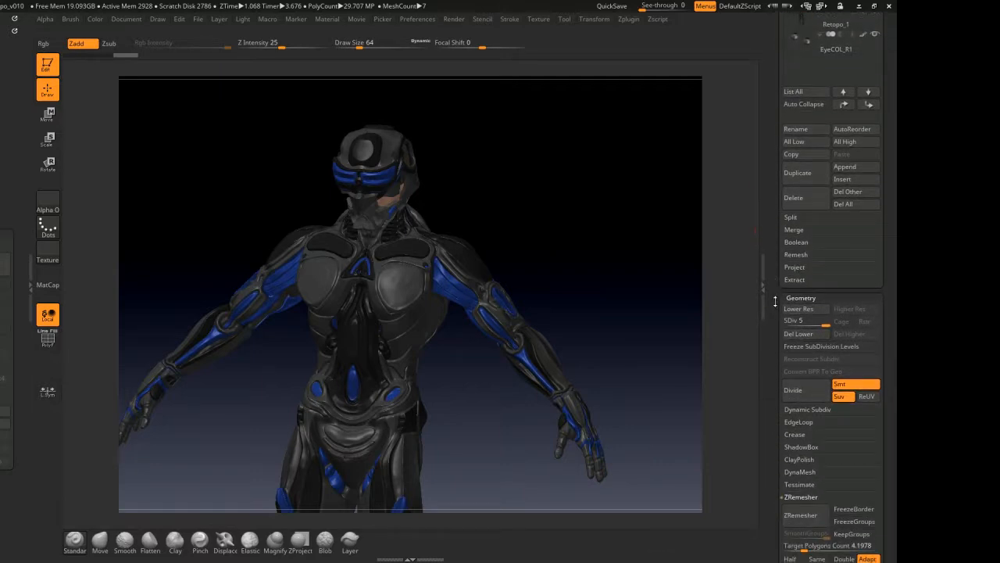
{"action": "scroll", "coordinate": [776, 280], "scroll_direction": "down", "scroll_amount": 6}
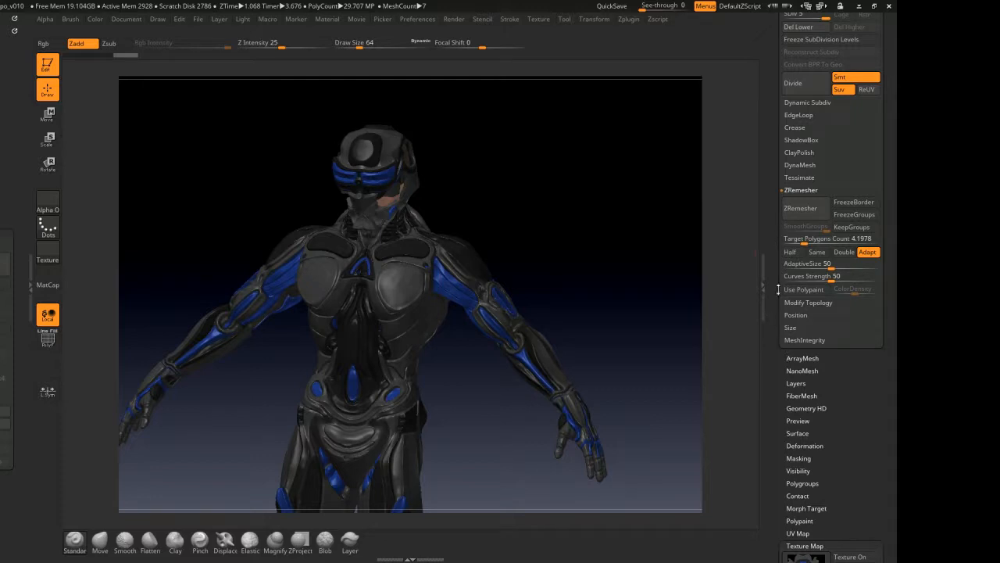
Review the ZRemesher options in the mask's Geometry settings and turn the sculpt to a three-quarter view
{"action": "scroll", "coordinate": [769, 264], "scroll_direction": "up", "scroll_amount": 4}
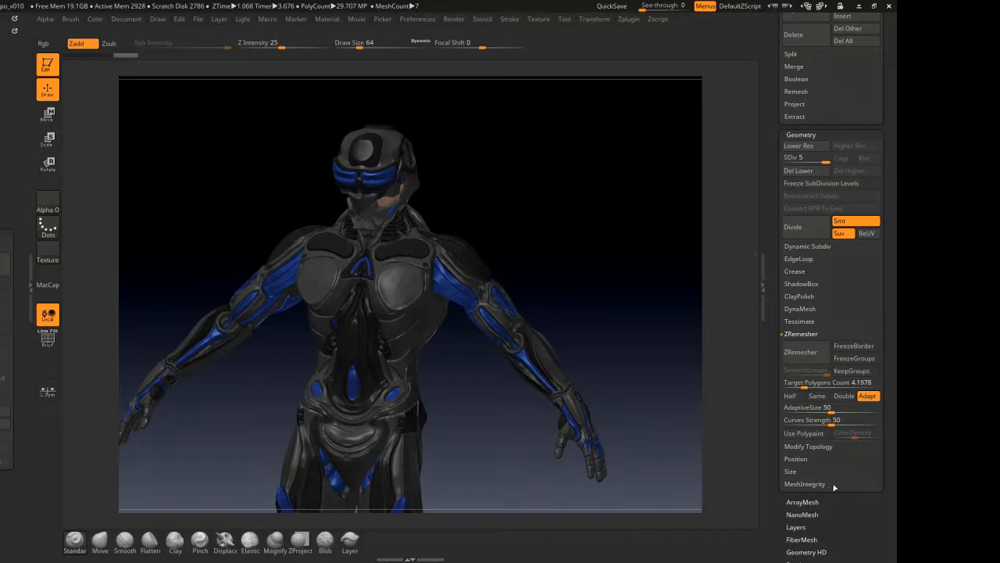
{"action": "scroll", "coordinate": [847, 459], "scroll_direction": "down", "scroll_amount": 1}
{"action": "scroll", "coordinate": [847, 459], "scroll_direction": "down", "scroll_amount": 1}
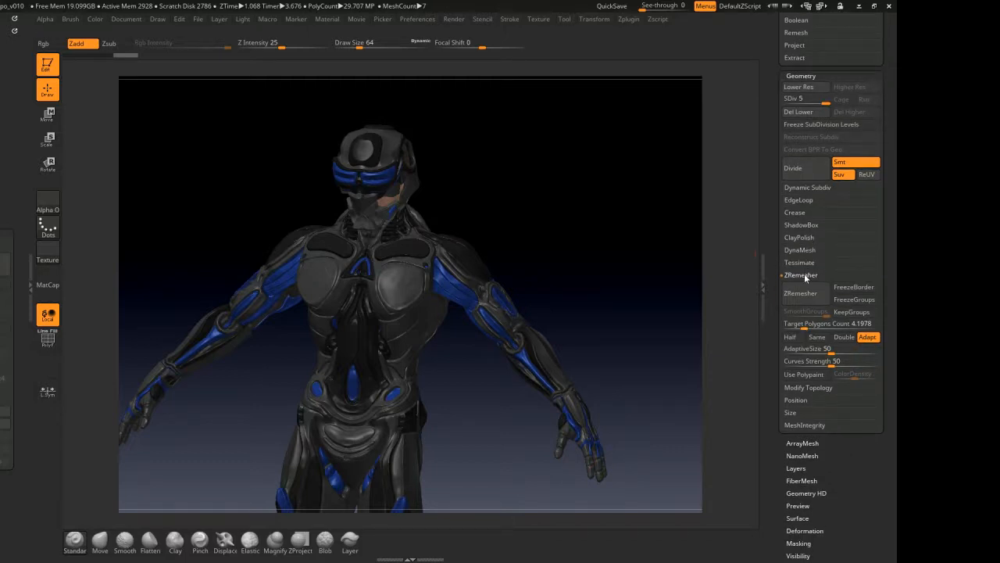
{"action": "left_click", "coordinate": [802, 275]}
{"action": "left_click", "coordinate": [801, 275]}
{"action": "scroll", "coordinate": [778, 354], "scroll_direction": "down", "scroll_amount": 2}
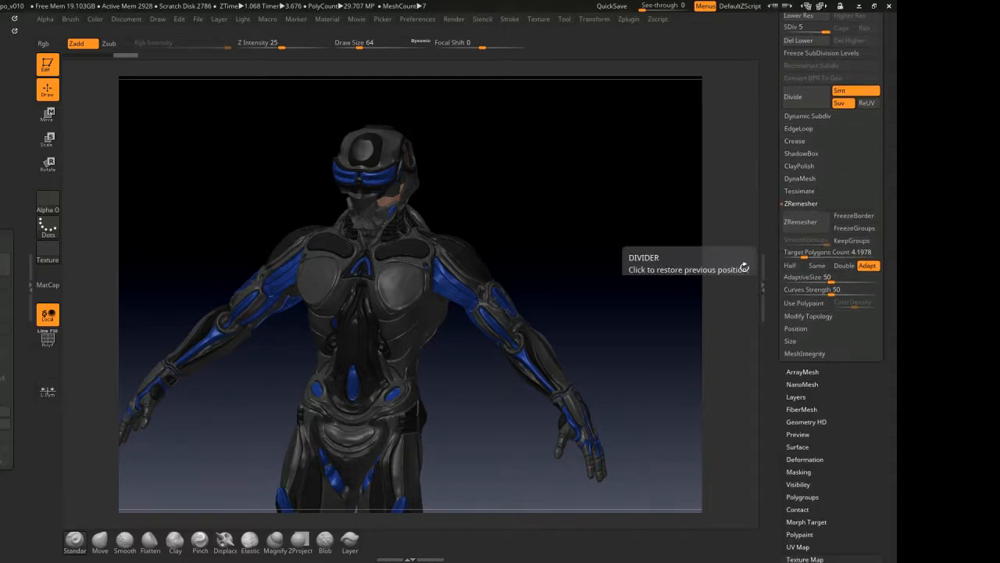
{"action": "left_click_drag", "start_coordinate": [629, 245], "coordinate": [586, 205]}
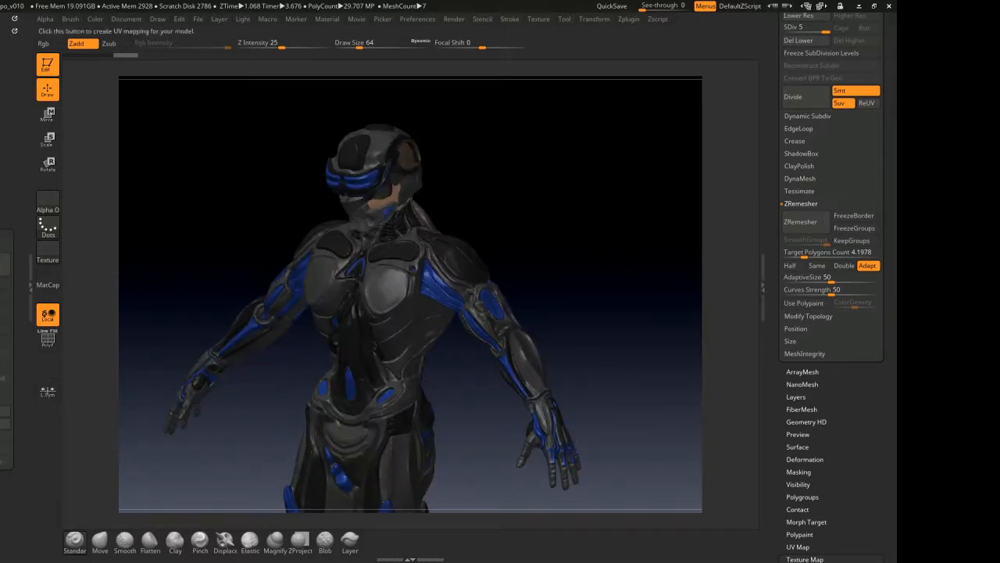
Switch to Maya and inspect the posed, rigged character with its large gun from the front and side
{"action": "key", "text": "super"}
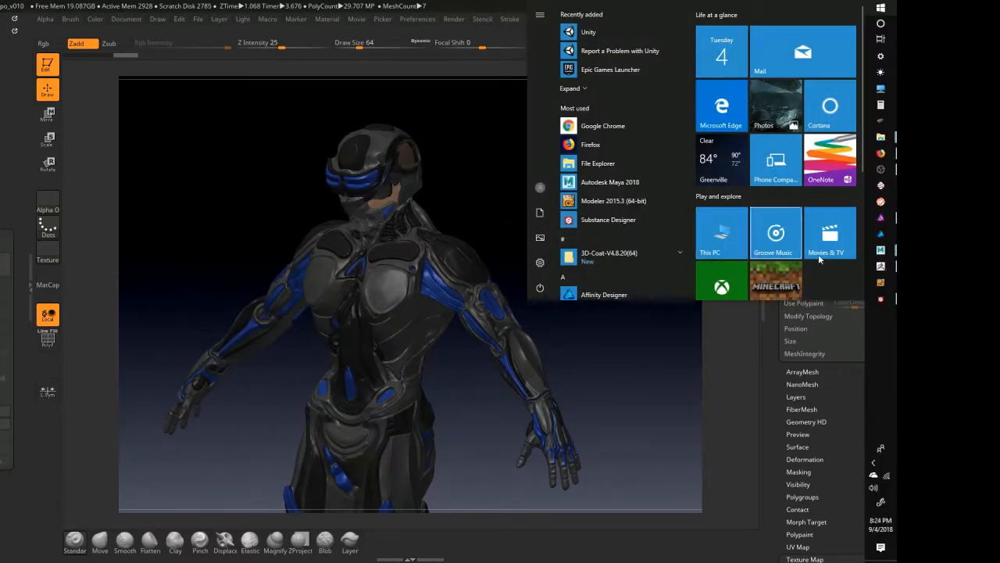
{"action": "mouse_move", "coordinate": [880, 250]}
{"action": "left_click", "coordinate": [846, 284]}
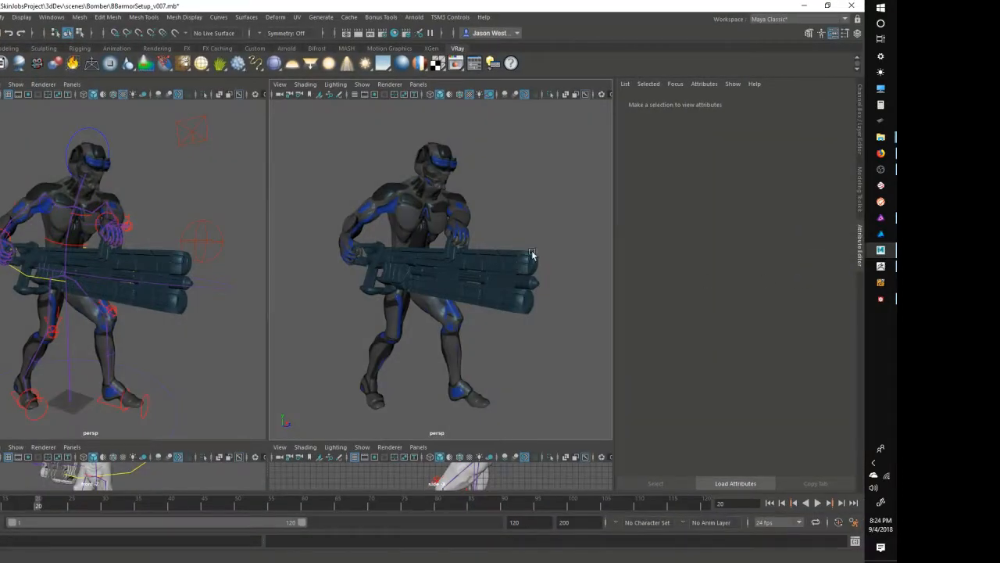
{"action": "left_click_drag", "start_coordinate": [579, 199], "coordinate": [468, 200], "text": "alt"}
{"action": "right_click_drag", "start_coordinate": [467, 201], "coordinate": [545, 223], "text": "alt"}
{"action": "middle_click_drag", "start_coordinate": [545, 224], "coordinate": [511, 261], "text": "alt"}
{"action": "left_click_drag", "start_coordinate": [511, 259], "coordinate": [490, 272], "text": "alt"}
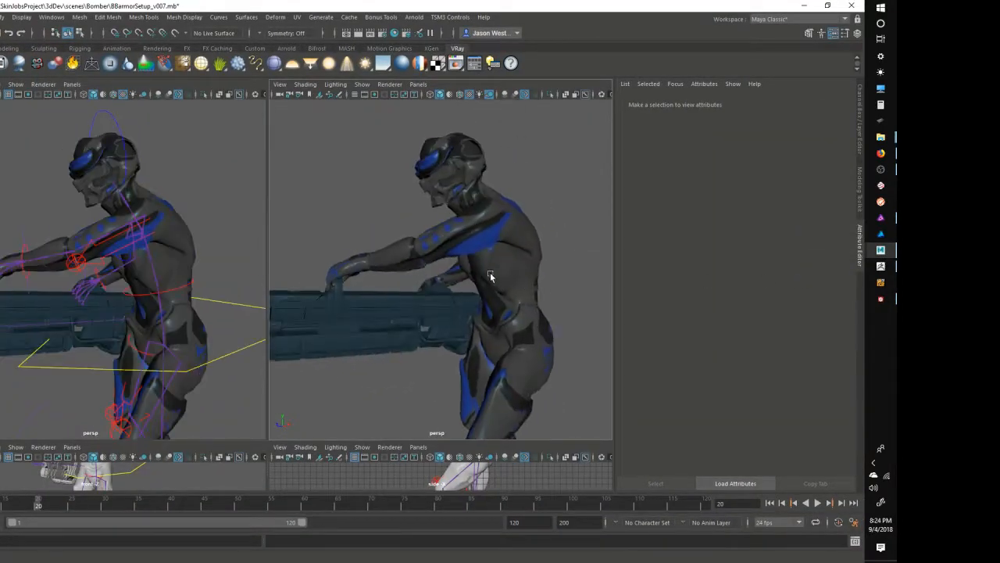
Select the torso armour mesh and examine its low-poly wireframe from several angles
{"action": "left_click", "coordinate": [531, 280]}
{"action": "left_click_drag", "start_coordinate": [560, 271], "coordinate": [520, 303], "text": "alt"}
{"action": "right_click_drag", "start_coordinate": [375, 281], "coordinate": [426, 284], "text": "alt"}
{"action": "left_click_drag", "start_coordinate": [371, 295], "coordinate": [532, 260], "text": "alt"}
{"action": "left_click_drag", "start_coordinate": [511, 211], "coordinate": [370, 255], "text": "alt"}
{"action": "left_click_drag", "start_coordinate": [404, 244], "coordinate": [501, 264], "text": "alt"}
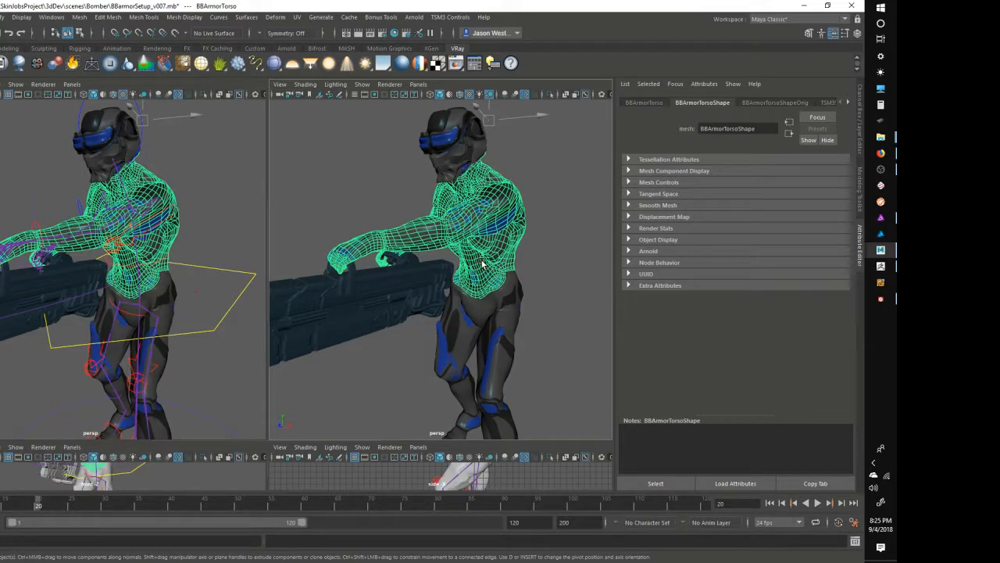
{"action": "left_click_drag", "start_coordinate": [482, 263], "coordinate": [476, 240], "text": "alt"}
{"action": "right_click_drag", "start_coordinate": [476, 239], "coordinate": [508, 297], "text": "alt"}
{"action": "middle_click_drag", "start_coordinate": [509, 296], "coordinate": [509, 216], "text": "alt"}
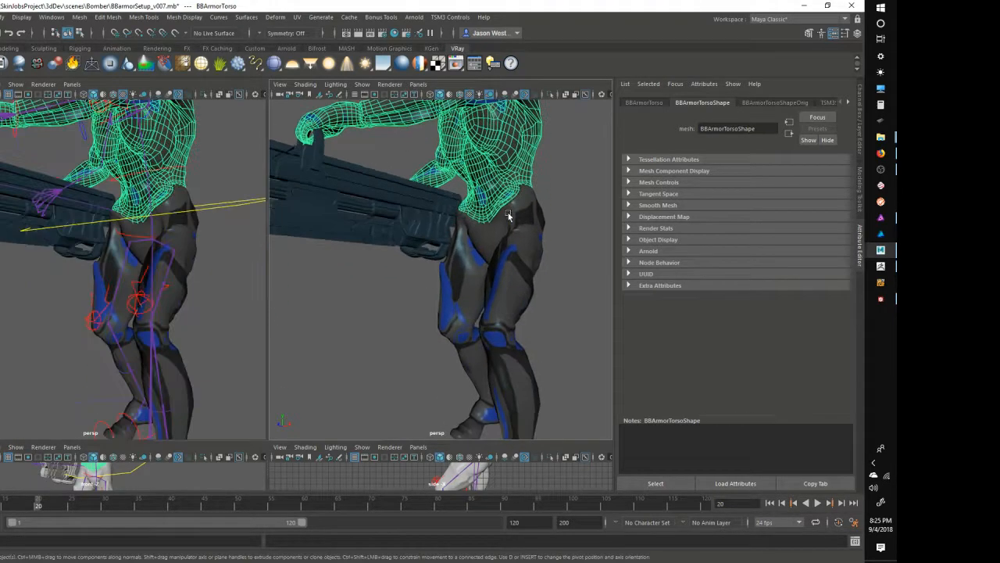
Select the leg armour mesh and examine its wireframe from the side and at a distance
{"action": "left_click", "coordinate": [527, 254]}
{"action": "left_click_drag", "start_coordinate": [529, 256], "coordinate": [531, 253], "text": "alt"}
{"action": "right_click_drag", "start_coordinate": [531, 254], "coordinate": [447, 233], "text": "alt"}
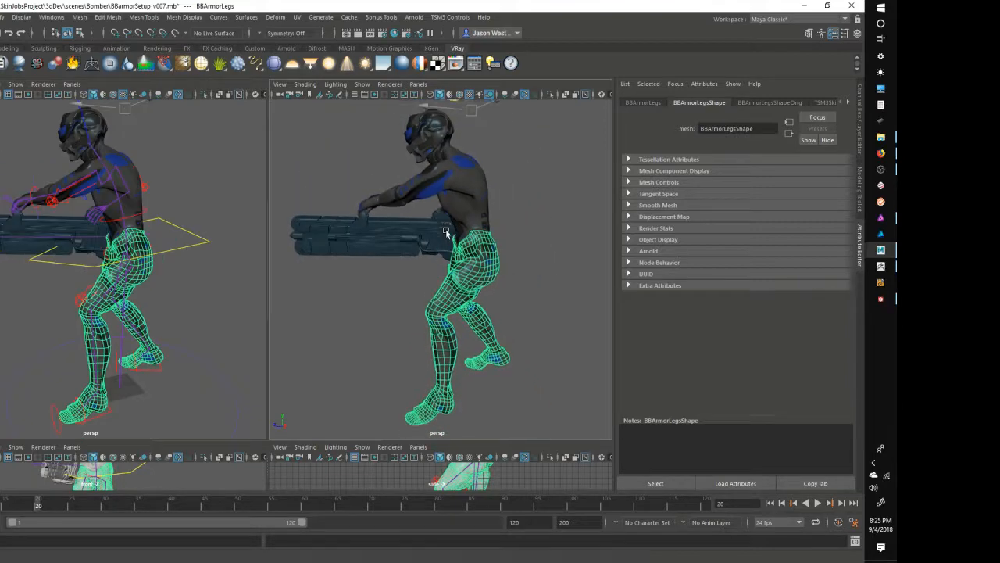
{"action": "left_click_drag", "start_coordinate": [446, 233], "coordinate": [417, 259], "text": "alt"}
{"action": "right_click_drag", "start_coordinate": [418, 259], "coordinate": [375, 262], "text": "alt"}
{"action": "left_click_drag", "start_coordinate": [375, 263], "coordinate": [412, 315], "text": "alt"}
Select the laser blaster mesh, examine its dense wireframe up close, and clear the selection
{"action": "left_click", "coordinate": [475, 275]}
{"action": "right_click_drag", "start_coordinate": [412, 315], "coordinate": [475, 323], "text": "alt"}
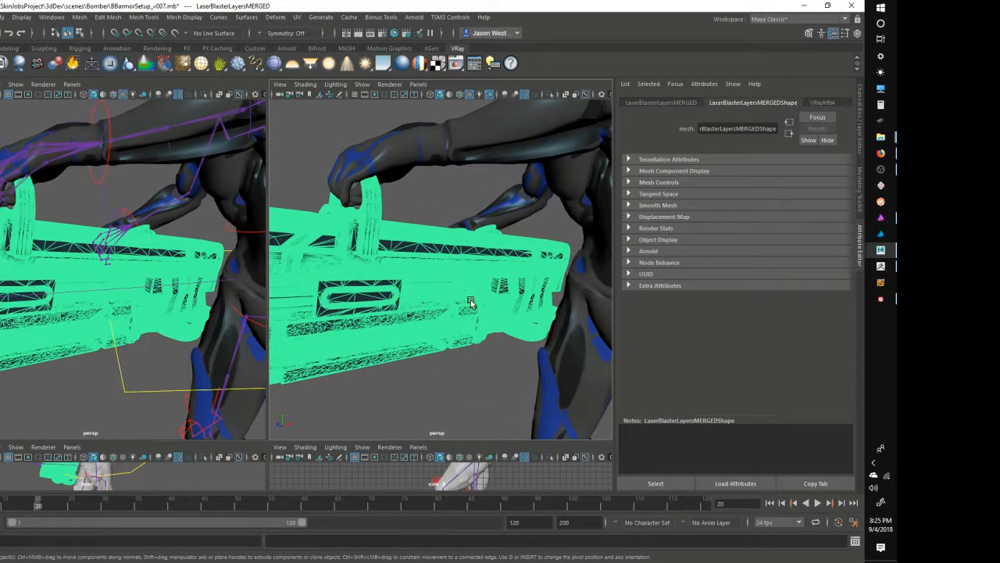
{"action": "mouse_move", "coordinate": [426, 276]}
{"action": "left_mouse_down", "text": "alt"}
{"action": "mouse_move", "coordinate": [462, 287]}
{"action": "mouse_move", "coordinate": [434, 275]}
{"action": "left_mouse_up", "text": "alt"}
{"action": "left_click", "coordinate": [456, 359]}
{"action": "right_click_drag", "start_coordinate": [458, 357], "coordinate": [434, 320], "text": "alt"}
{"action": "mouse_move", "coordinate": [433, 321]}
{"action": "left_mouse_down", "text": "alt"}
{"action": "mouse_move", "coordinate": [491, 328]}
{"action": "mouse_move", "coordinate": [409, 297]}
{"action": "mouse_move", "coordinate": [443, 306]}
{"action": "left_mouse_up", "text": "alt"}
Compare the leg and torso armour wireframes by selecting the legs first and the torso second
{"action": "left_click", "coordinate": [483, 292]}
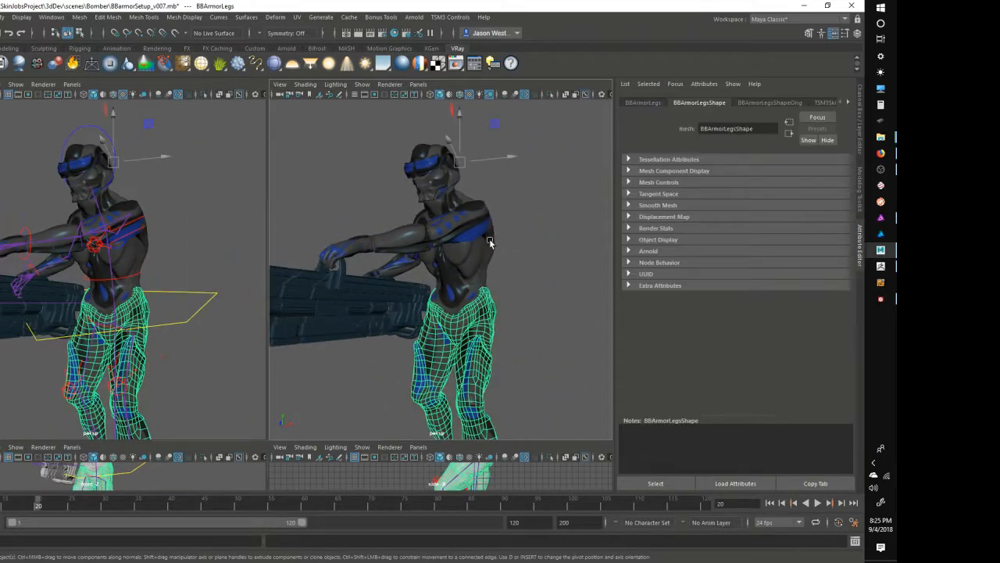
{"action": "left_click_drag", "start_coordinate": [489, 238], "coordinate": [425, 280], "text": "alt"}
{"action": "left_click", "coordinate": [472, 281]}
{"action": "scroll", "coordinate": [426, 279], "scroll_direction": "up", "scroll_amount": 3}
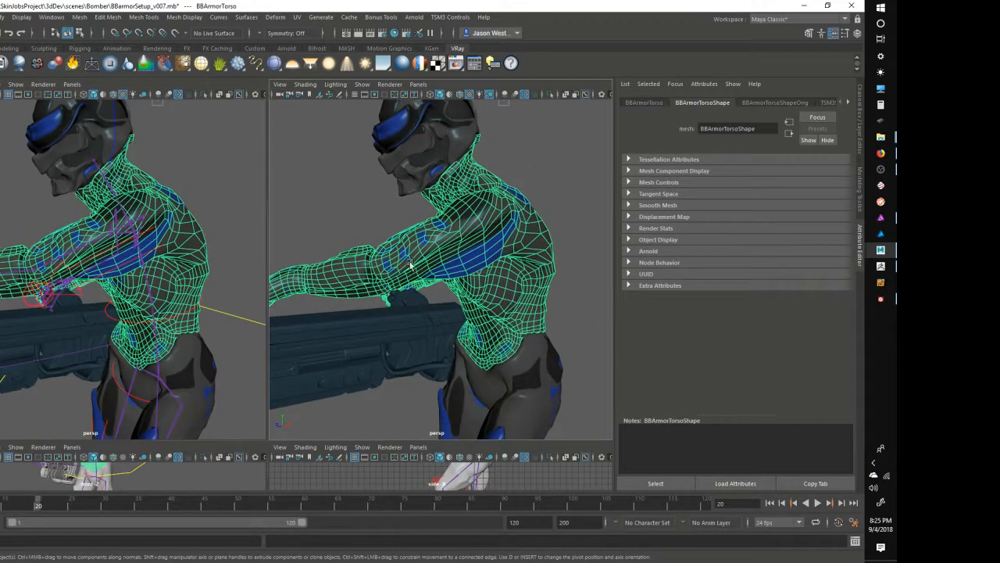
Reselect the leg armour, clear the selection, and view the character and gun from the front
{"action": "left_click_drag", "start_coordinate": [551, 368], "coordinate": [560, 291], "text": "alt"}
{"action": "left_click", "coordinate": [517, 320]}
{"action": "left_click", "coordinate": [563, 289]}
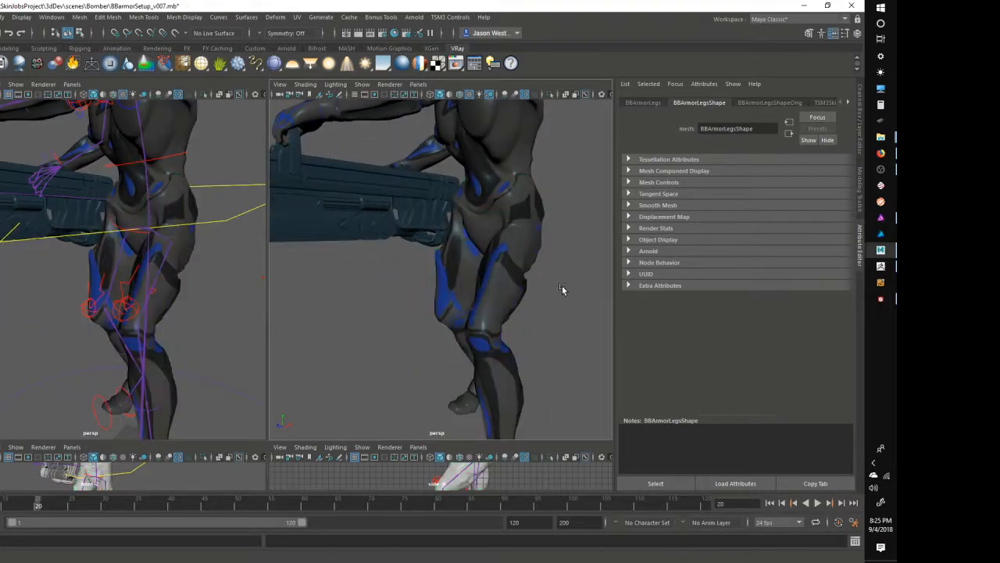
{"action": "middle_click_drag", "start_coordinate": [515, 233], "coordinate": [523, 283], "text": "alt"}
{"action": "left_click_drag", "start_coordinate": [440, 250], "coordinate": [492, 230], "text": "alt"}
Switch back to ZBrush and inspect the painted sculpt from the back and front alongside its Polypaint settings
{"action": "mouse_move", "coordinate": [886, 255]}
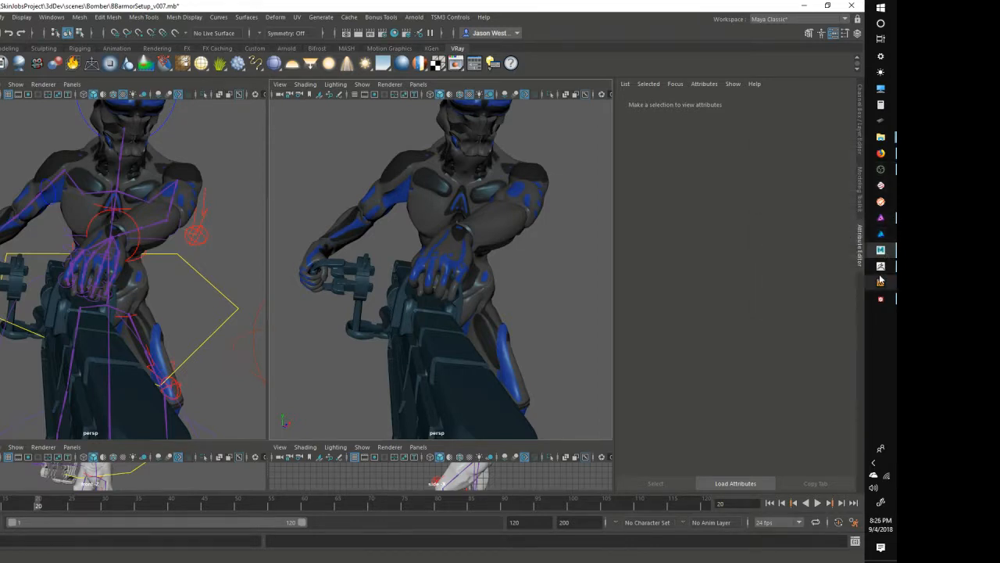
{"action": "left_click", "coordinate": [880, 278]}
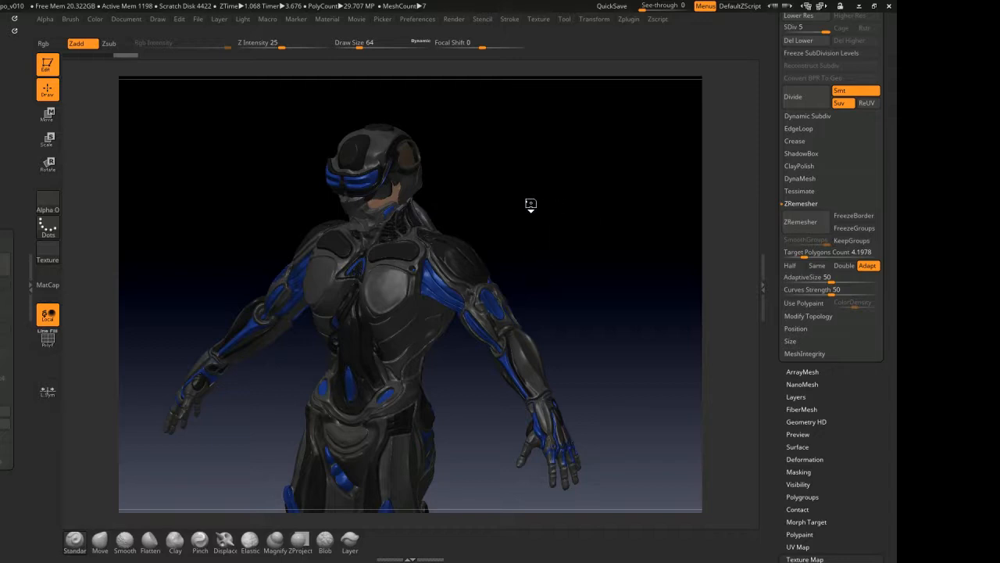
{"action": "left_click_drag", "start_coordinate": [509, 195], "coordinate": [513, 185]}
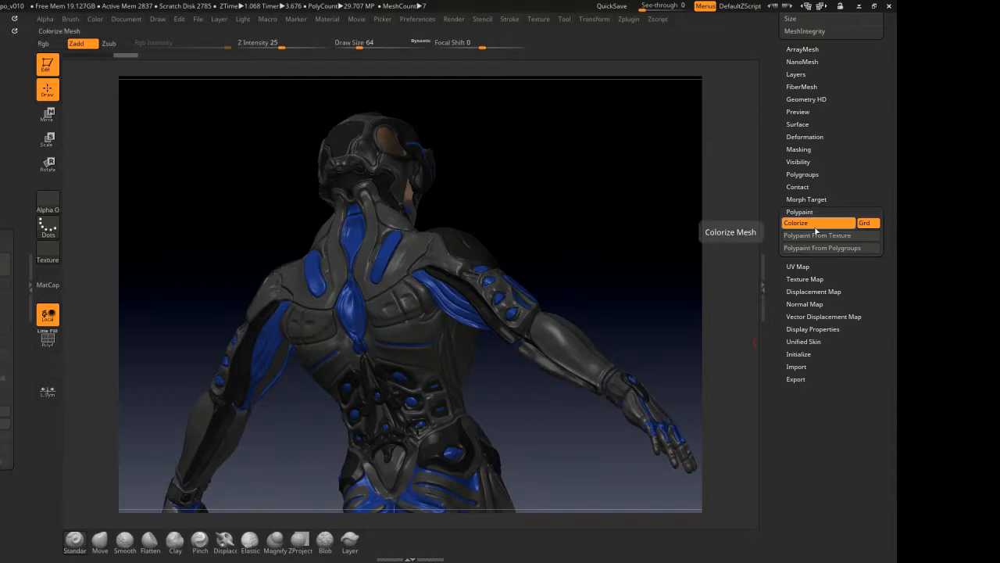
{"action": "left_click_drag", "start_coordinate": [609, 205], "coordinate": [578, 208]}
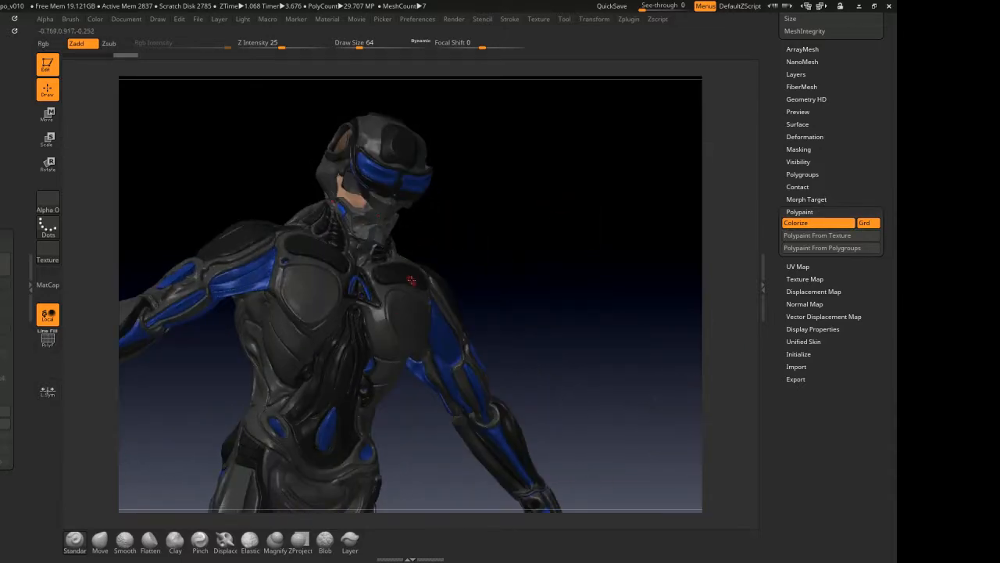
{"action": "left_click_drag", "start_coordinate": [401, 329], "coordinate": [542, 206]}
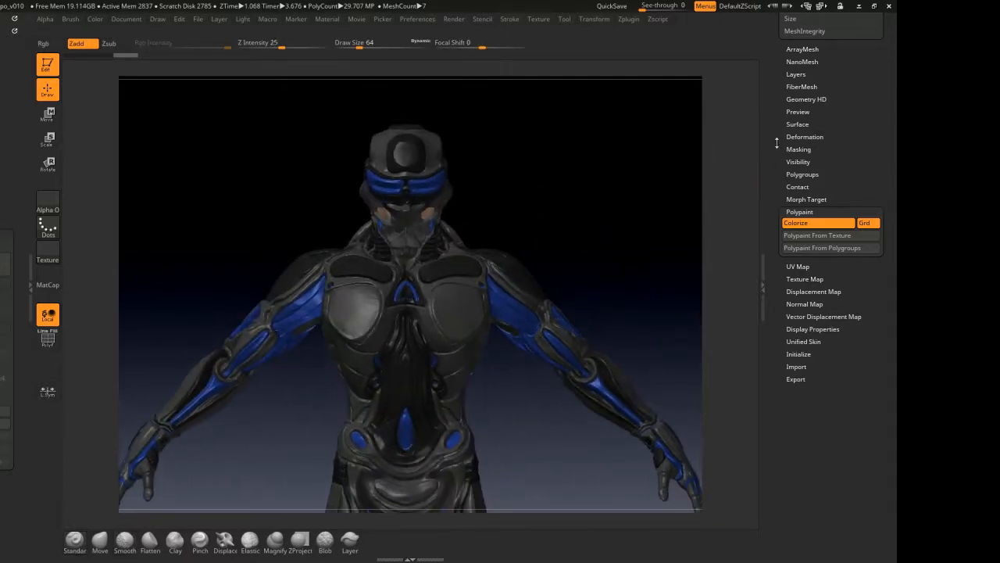
Return to the subtool list and view the sculpt from the side, at full-body distance and from the front
{"action": "left_click_drag", "start_coordinate": [777, 142], "coordinate": [769, 333]}
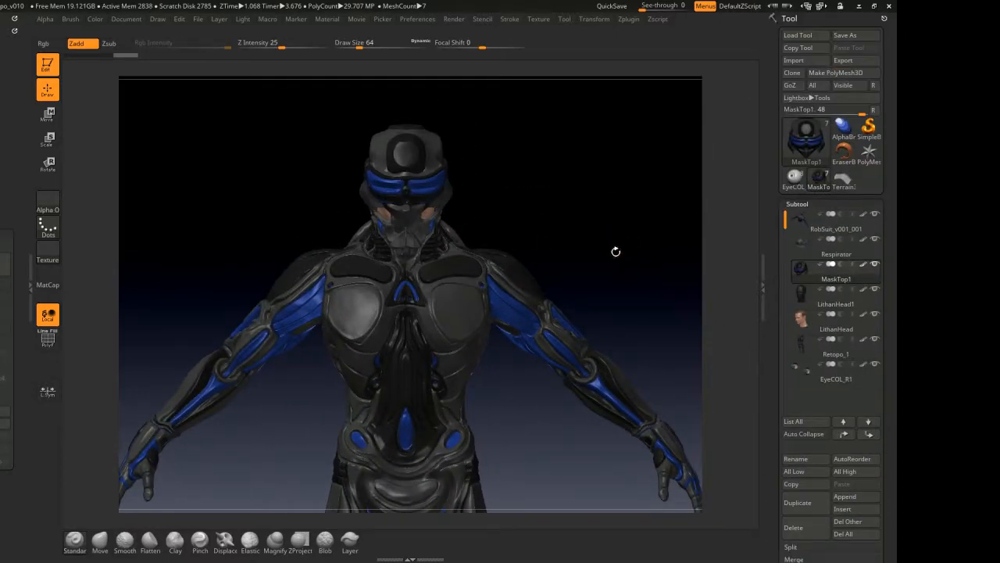
{"action": "left_click_drag", "start_coordinate": [616, 252], "coordinate": [553, 220]}
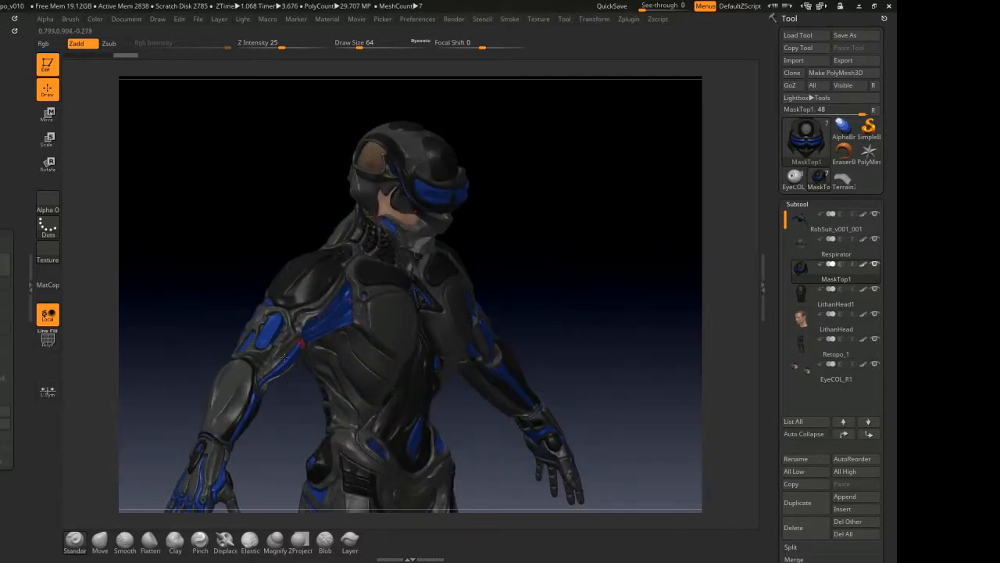
{"action": "left_click_drag", "start_coordinate": [539, 279], "coordinate": [605, 297]}
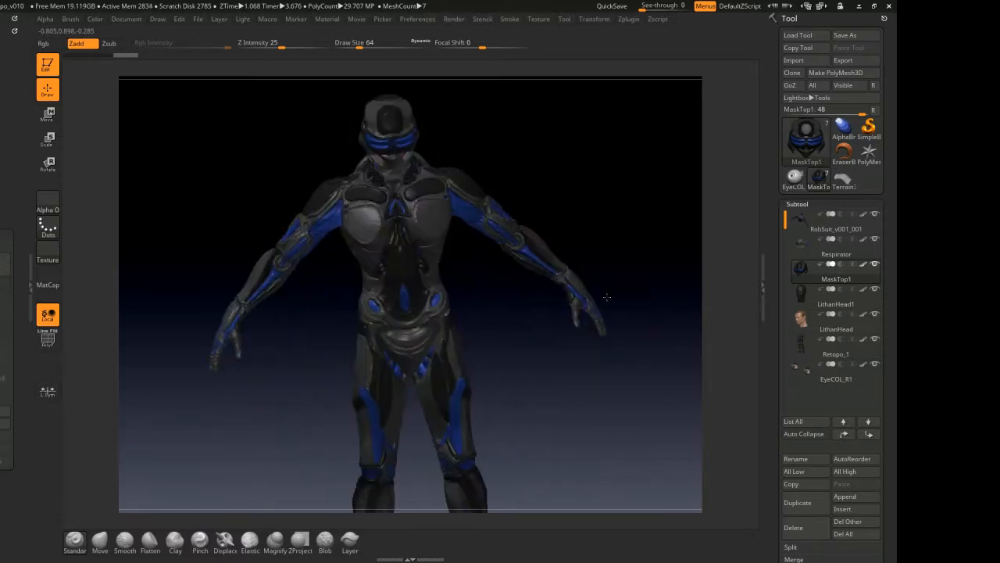
{"action": "mouse_move", "coordinate": [638, 222]}
{"action": "left_mouse_down", "text": "shift"}
{"action": "mouse_move", "coordinate": [623, 159]}
{"action": "mouse_move", "coordinate": [573, 184]}
{"action": "mouse_move", "coordinate": [581, 202]}
{"action": "mouse_move", "coordinate": [561, 208]}
{"action": "mouse_move", "coordinate": [574, 205]}
{"action": "mouse_move", "coordinate": [576, 180]}
{"action": "mouse_move", "coordinate": [565, 186]}
{"action": "left_mouse_up", "text": "shift"}
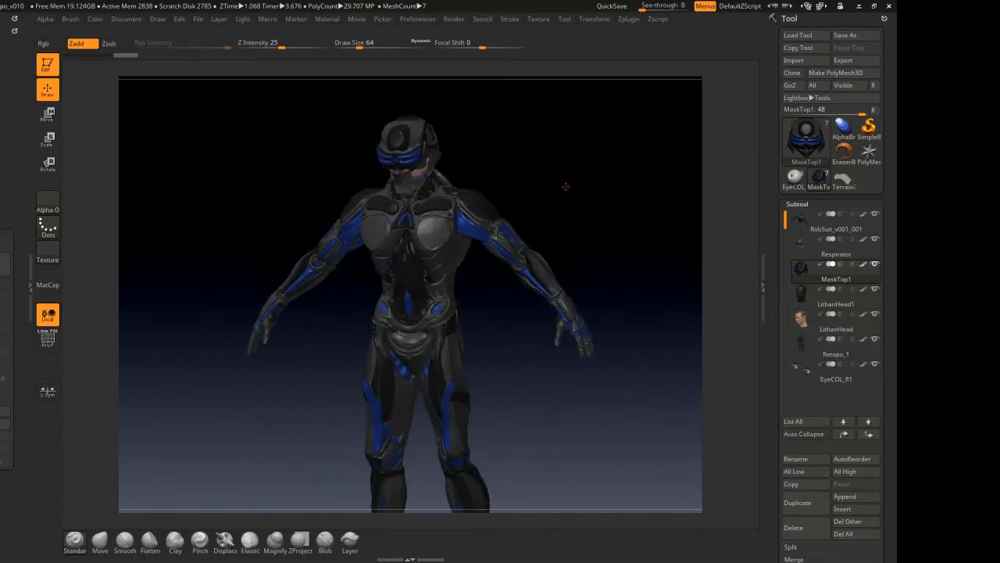
{"action": "left_click_drag", "start_coordinate": [567, 182], "coordinate": [562, 216]}
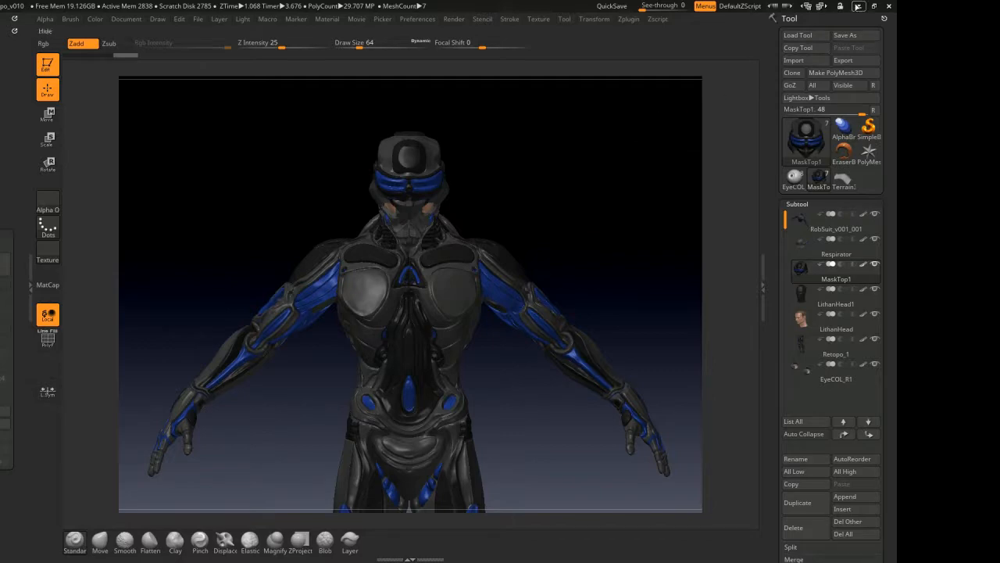
Switch to Substance Designer and resize the graph and 3D view areas to examine the Torso material setup
{"action": "left_click", "coordinate": [881, 7]}
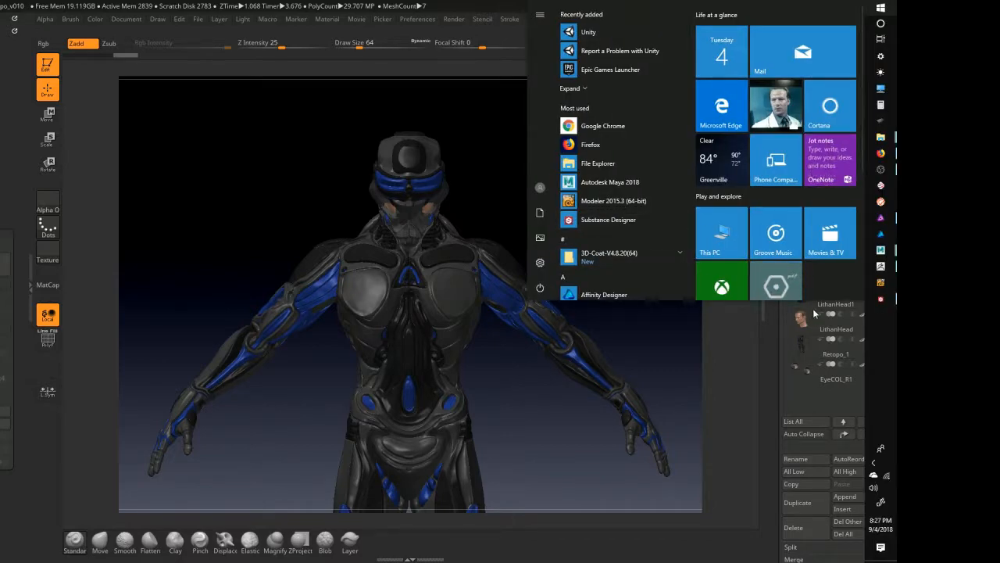
{"action": "left_click", "coordinate": [881, 299]}
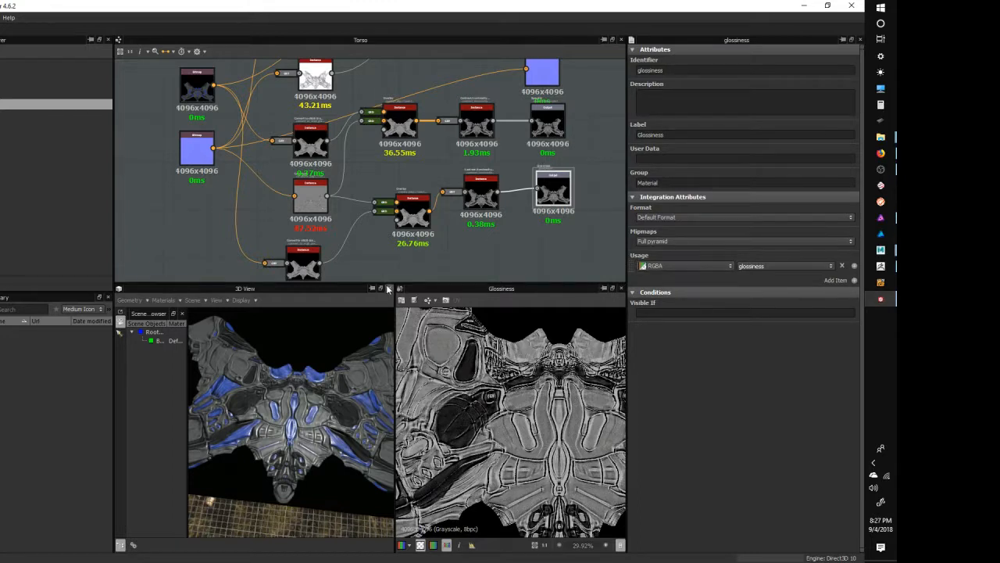
{"action": "left_click_drag", "start_coordinate": [389, 284], "coordinate": [461, 353]}
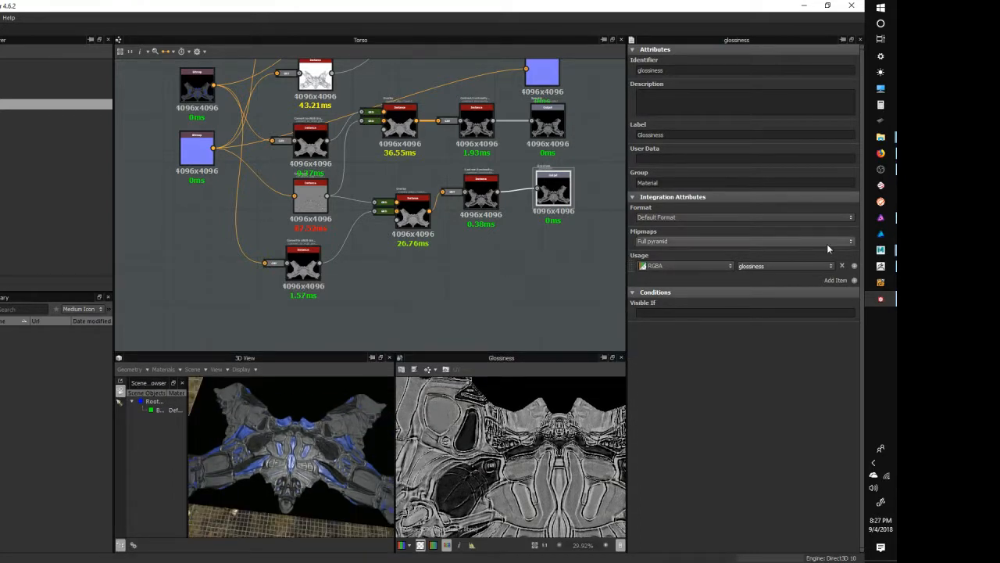
{"action": "mouse_move", "coordinate": [877, 266]}
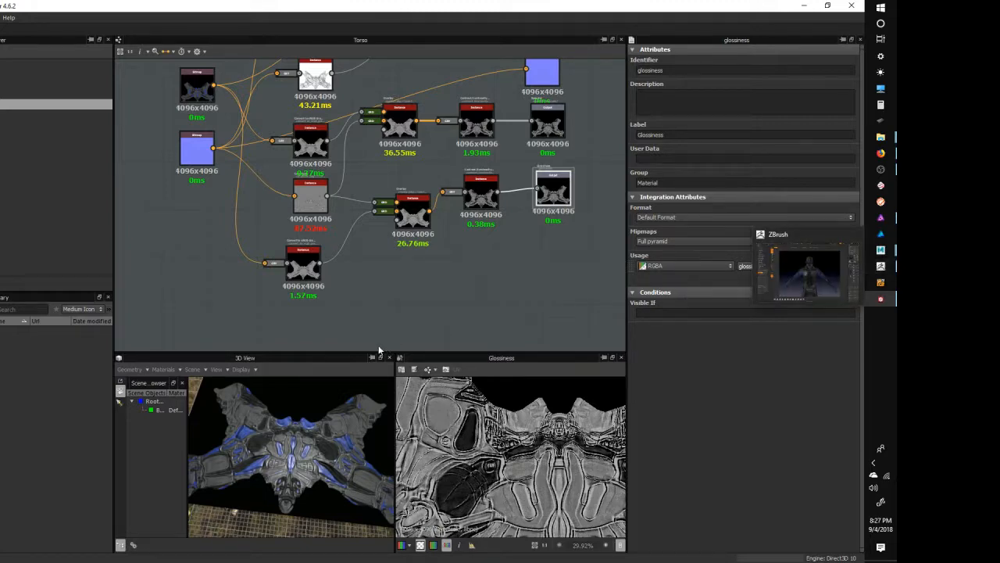
{"action": "left_click_drag", "start_coordinate": [378, 351], "coordinate": [377, 235]}
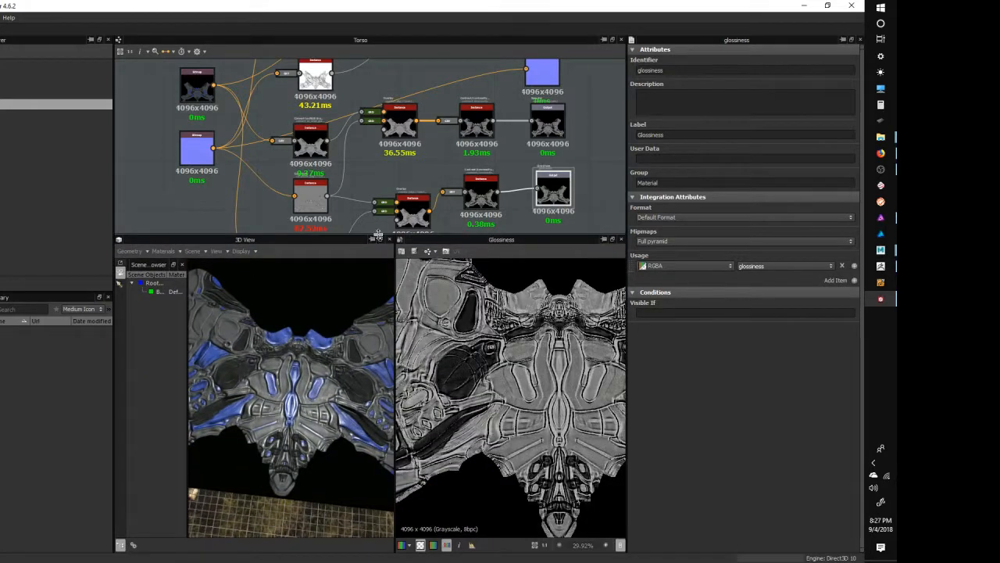
{"action": "left_click_drag", "start_coordinate": [313, 328], "coordinate": [353, 297]}
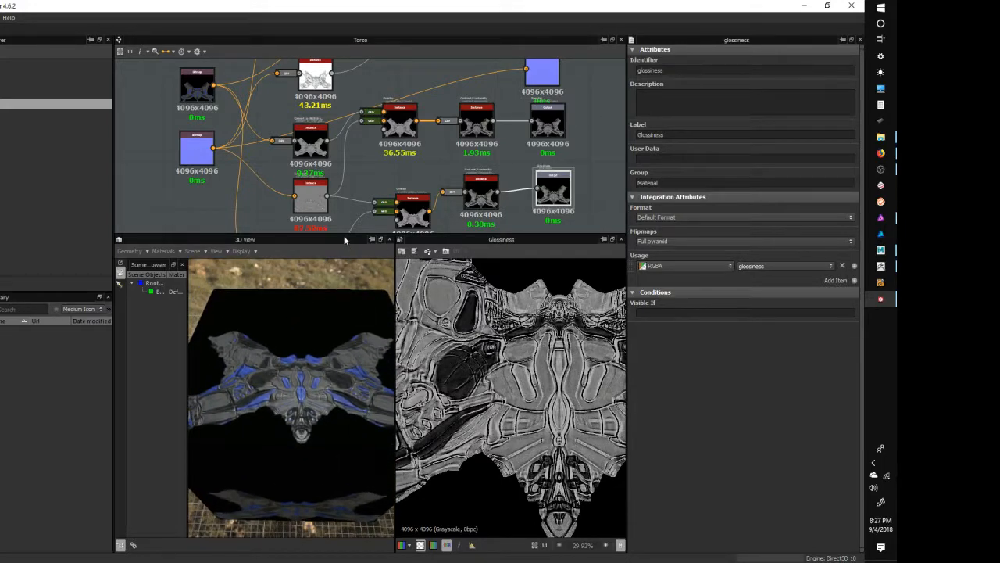
{"action": "left_click_drag", "start_coordinate": [342, 236], "coordinate": [391, 283]}
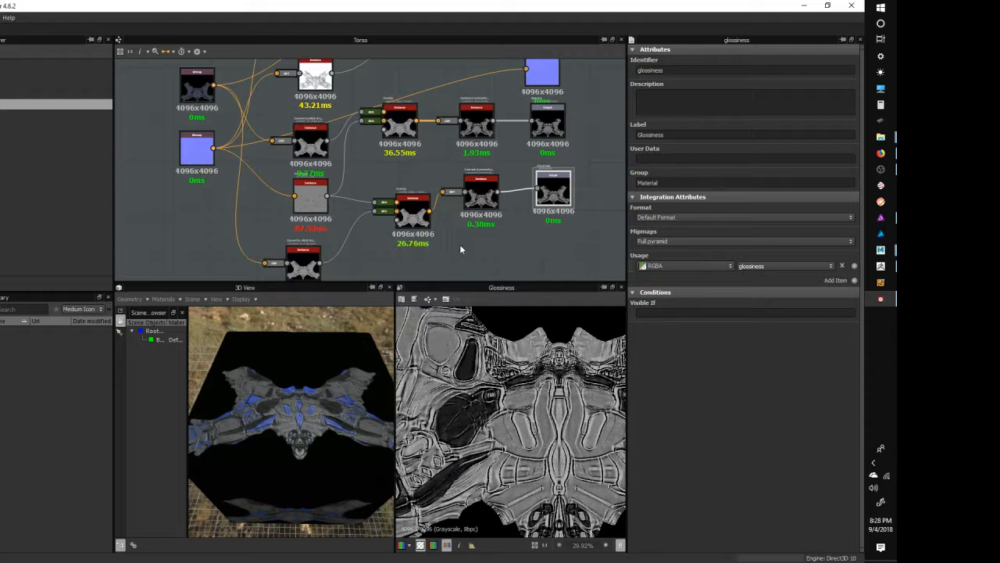
Display the torso normal map Bitmap node in the 2D view and widen that view
{"action": "left_click_drag", "start_coordinate": [350, 278], "coordinate": [351, 300]}
{"action": "left_click", "coordinate": [205, 159]}
{"action": "double_click", "coordinate": [205, 159]}
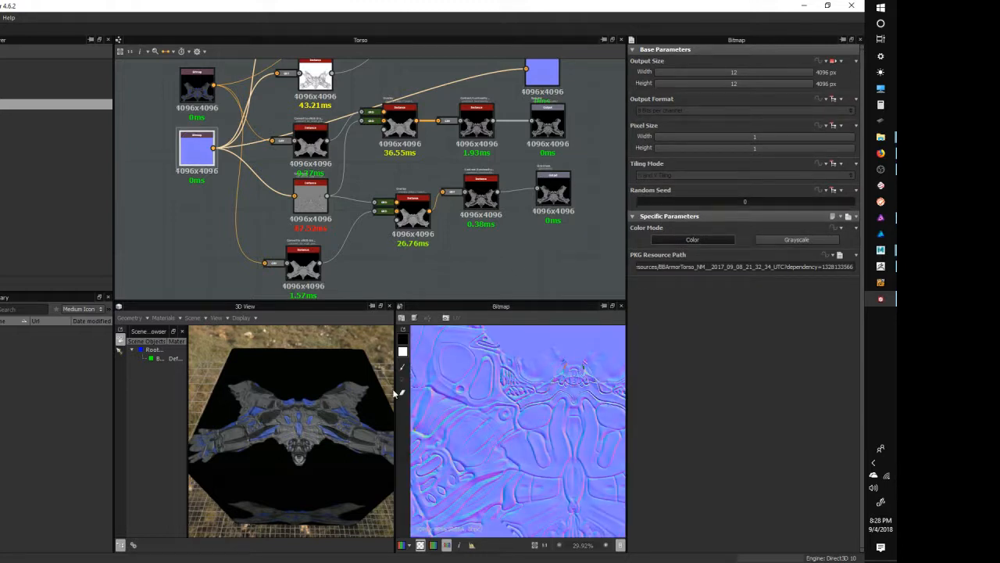
{"action": "left_click_drag", "start_coordinate": [396, 388], "coordinate": [294, 380]}
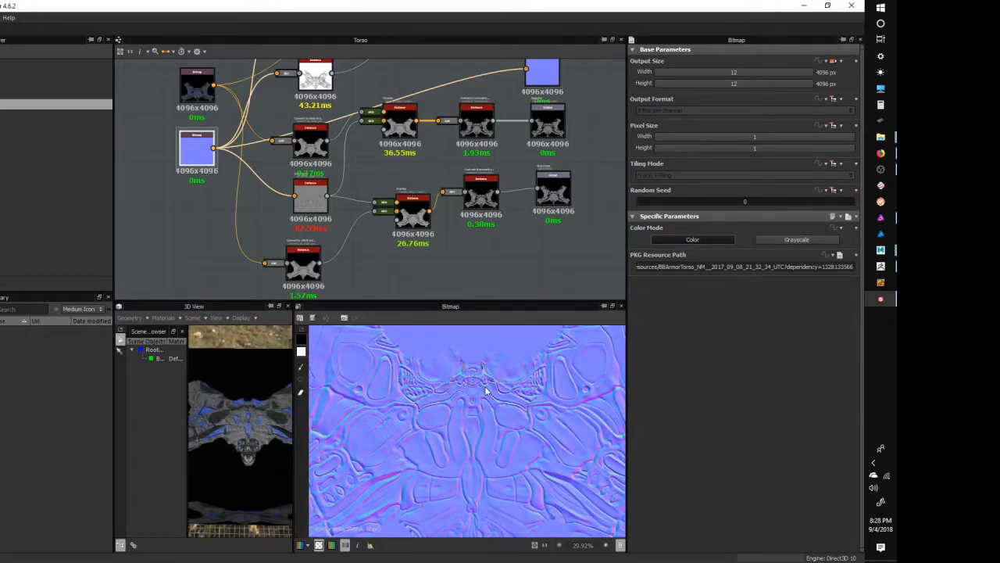
Examine the torso normal map's details, from the central panels out to the arms
{"action": "middle_click_drag", "start_coordinate": [485, 386], "coordinate": [498, 335]}
{"action": "scroll", "coordinate": [509, 415], "scroll_direction": "down", "scroll_amount": 1}
{"action": "middle_click_drag", "start_coordinate": [508, 418], "coordinate": [518, 430]}
{"action": "scroll", "coordinate": [517, 427], "scroll_direction": "down", "scroll_amount": 1}
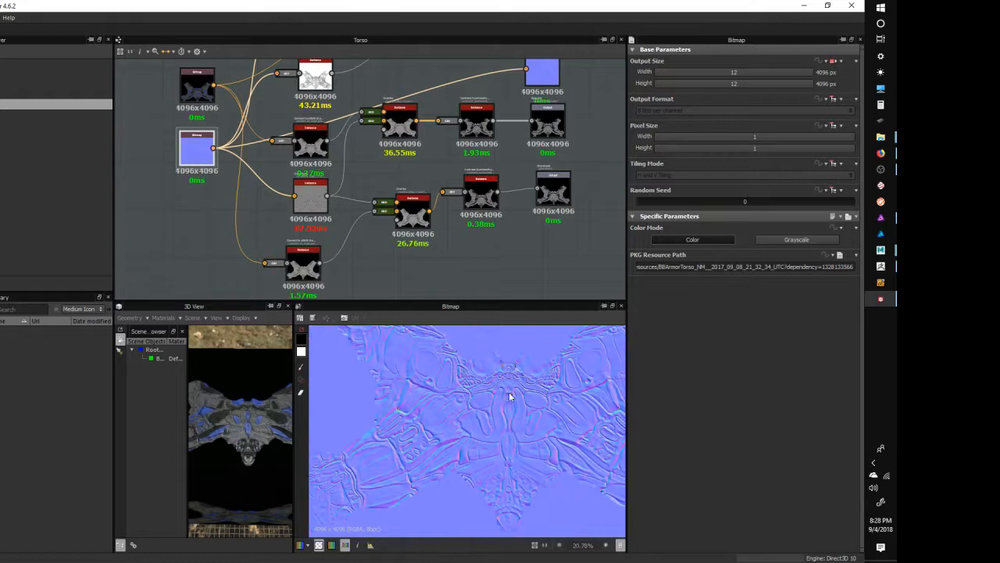
{"action": "mouse_move", "coordinate": [509, 387]}
{"action": "middle_mouse_down"}
{"action": "mouse_move", "coordinate": [495, 397]}
{"action": "mouse_move", "coordinate": [506, 370]}
{"action": "mouse_move", "coordinate": [498, 382]}
{"action": "mouse_move", "coordinate": [525, 388]}
{"action": "mouse_move", "coordinate": [521, 380]}
{"action": "middle_mouse_up"}
{"action": "scroll", "coordinate": [497, 399], "scroll_direction": "down", "scroll_amount": 1}
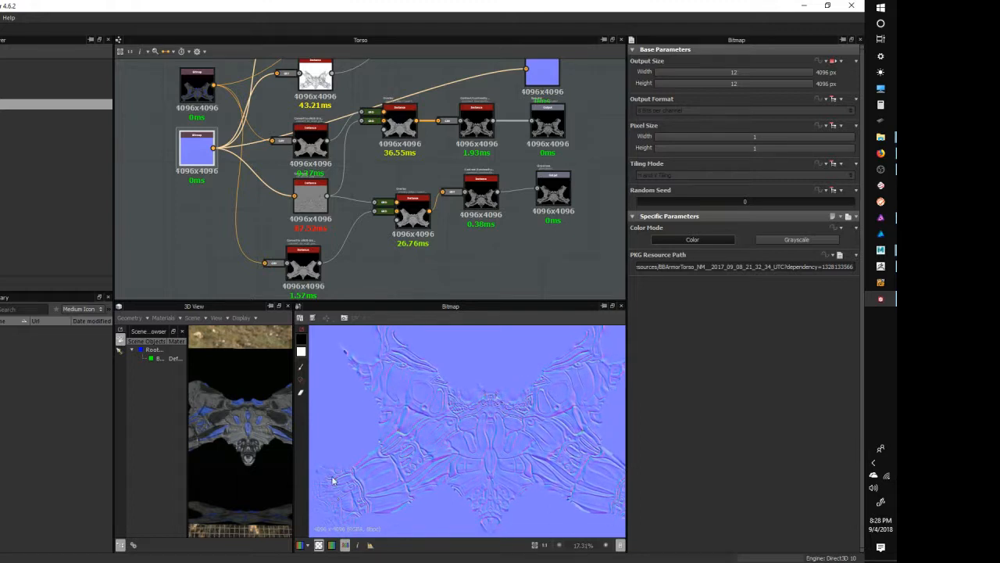
Widen the 3D view beside the normal map and rotate the torso model to see it from another angle
{"action": "mouse_move", "coordinate": [472, 340]}
{"action": "middle_mouse_down"}
{"action": "mouse_move", "coordinate": [470, 367]}
{"action": "mouse_move", "coordinate": [471, 339]}
{"action": "middle_mouse_up"}
{"action": "middle_click_drag", "start_coordinate": [513, 370], "coordinate": [493, 359]}
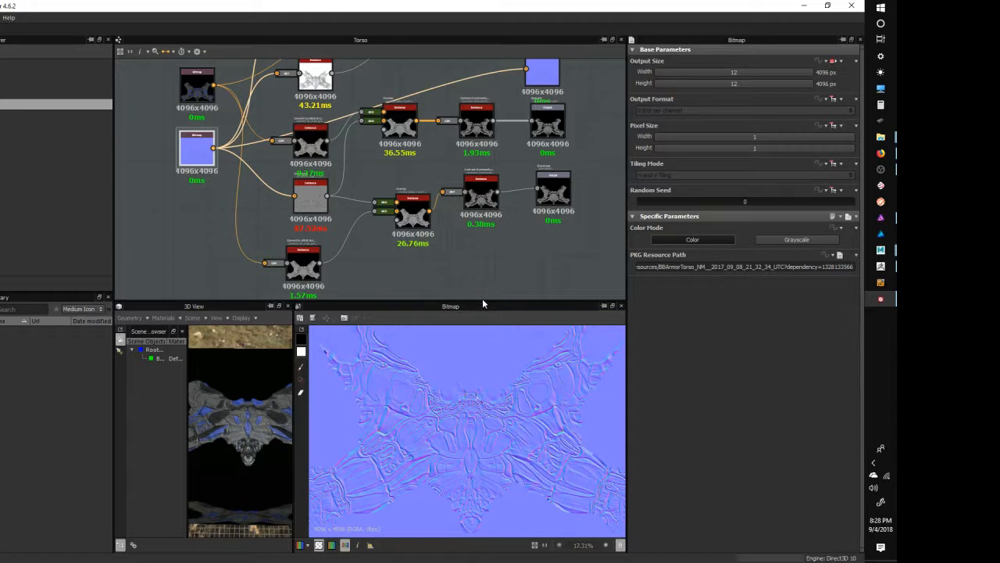
{"action": "left_click_drag", "start_coordinate": [482, 302], "coordinate": [492, 264]}
{"action": "middle_click_drag", "start_coordinate": [465, 351], "coordinate": [494, 344]}
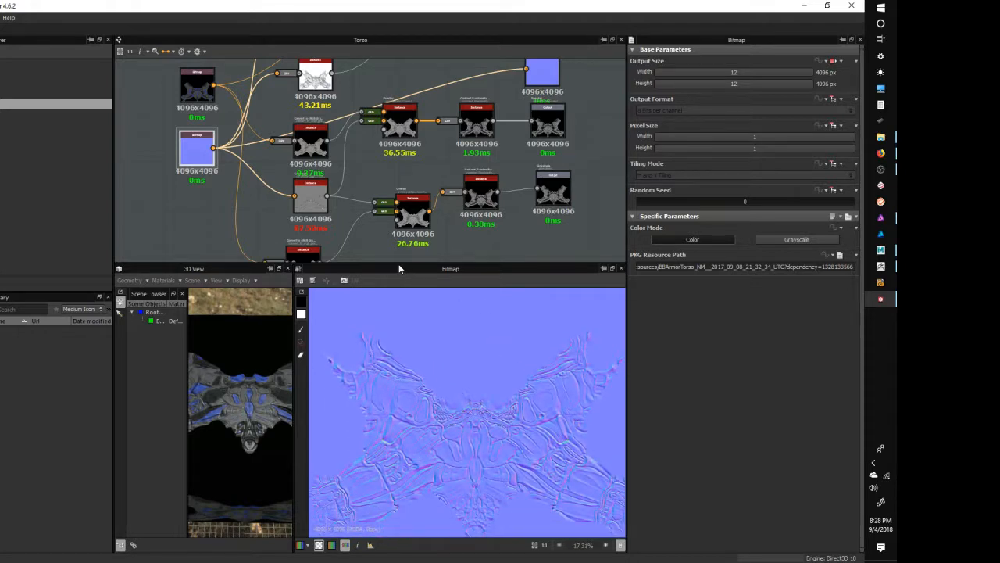
{"action": "left_click_drag", "start_coordinate": [387, 263], "coordinate": [405, 292]}
{"action": "left_click_drag", "start_coordinate": [296, 359], "coordinate": [382, 360]}
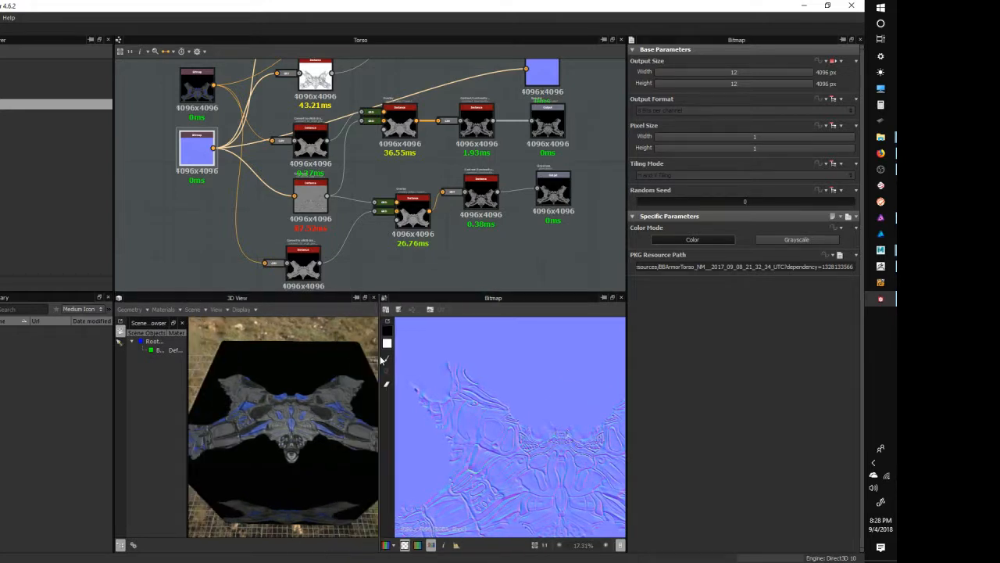
{"action": "left_click_drag", "start_coordinate": [314, 397], "coordinate": [402, 399]}
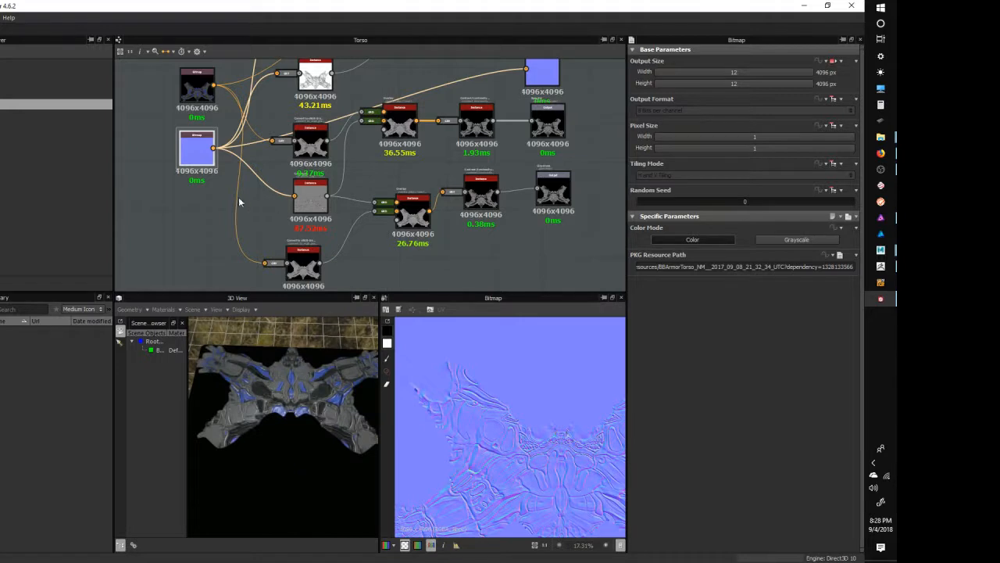
Locate the Curvature node fed by the torso normal map and display its output in the 2D view
{"action": "middle_click_drag", "start_coordinate": [226, 90], "coordinate": [249, 168]}
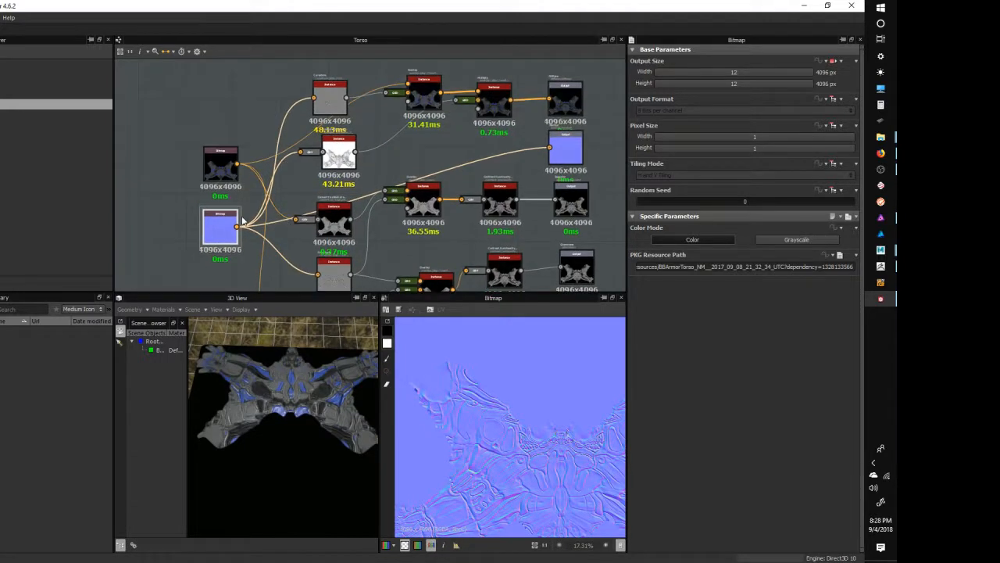
{"action": "scroll", "coordinate": [242, 217], "scroll_direction": "up", "scroll_amount": 1}
{"action": "scroll", "coordinate": [344, 121], "scroll_direction": "up", "scroll_amount": 1}
{"action": "middle_click_drag", "start_coordinate": [344, 121], "coordinate": [336, 187]}
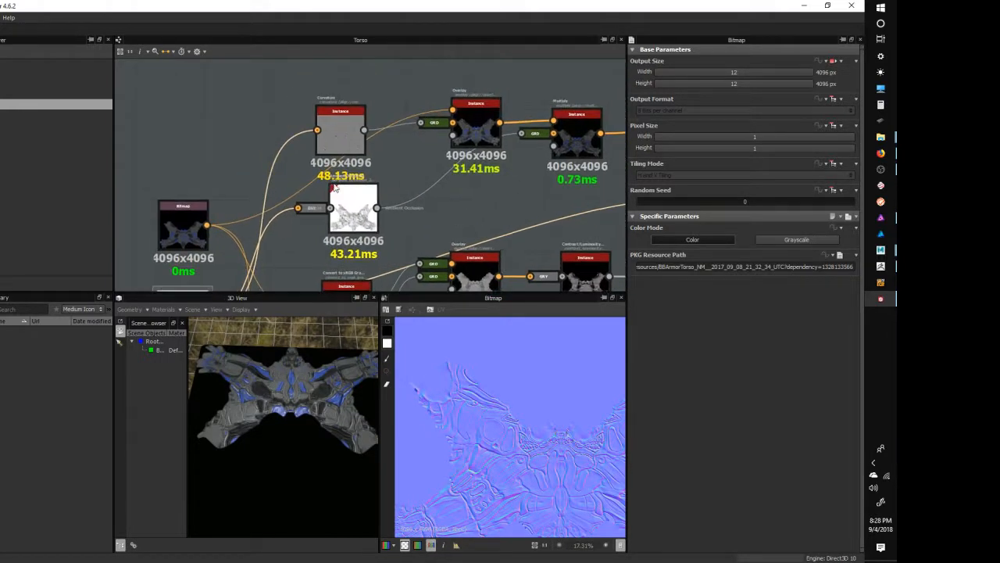
{"action": "double_click", "coordinate": [338, 137]}
{"action": "middle_click_drag", "start_coordinate": [518, 188], "coordinate": [452, 185]}
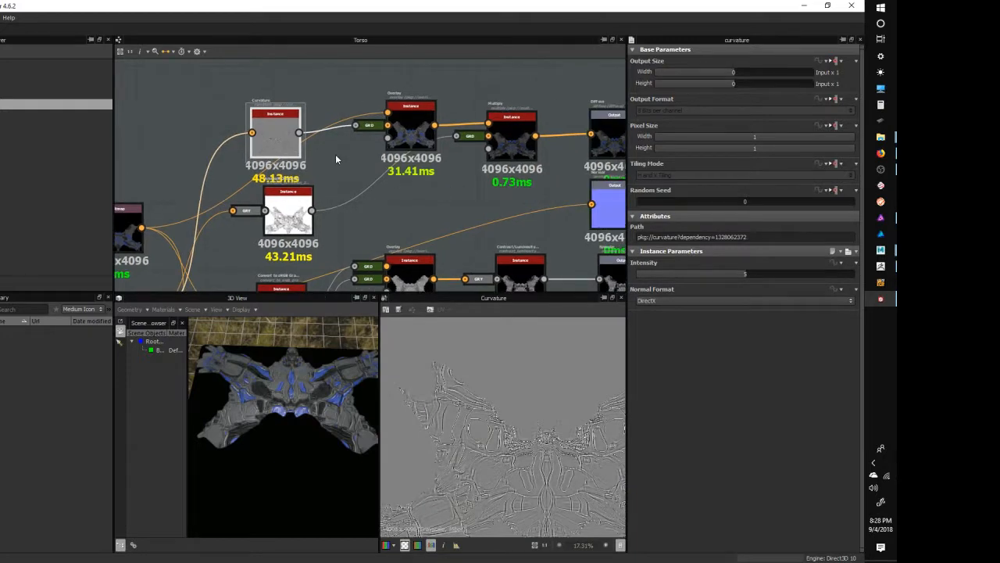
Examine the curvature map's edge details up close, from the collar and central panels out to the shoulder plates
{"action": "middle_click_drag", "start_coordinate": [504, 431], "coordinate": [521, 396]}
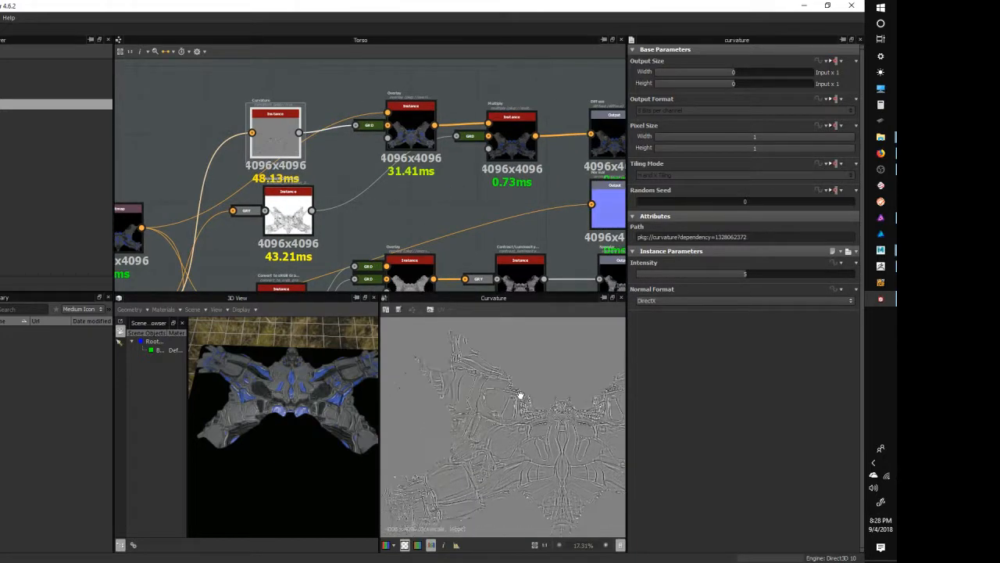
{"action": "scroll", "coordinate": [538, 403], "scroll_direction": "up", "scroll_amount": 2}
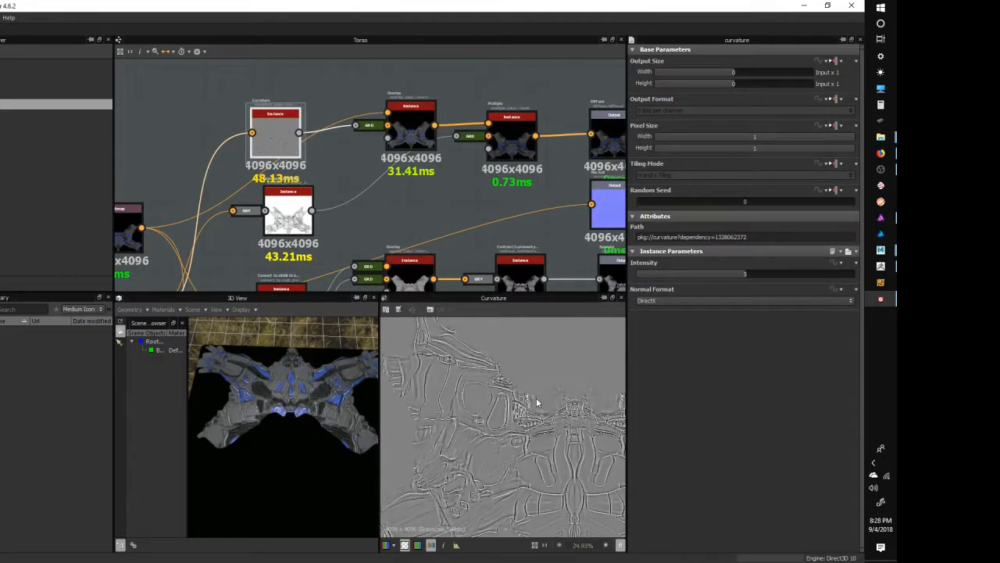
{"action": "scroll", "coordinate": [522, 369], "scroll_direction": "up", "scroll_amount": 3}
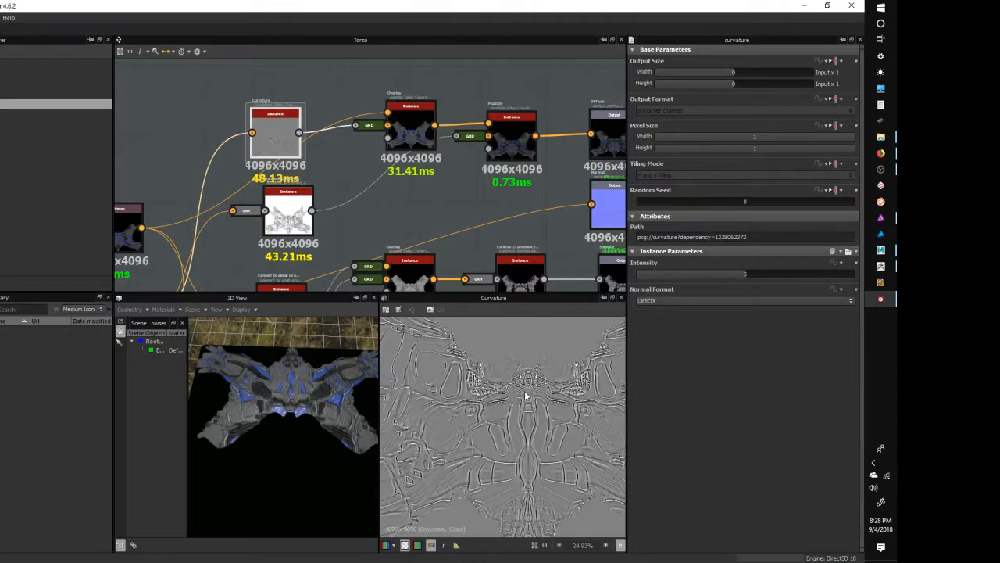
{"action": "scroll", "coordinate": [505, 418], "scroll_direction": "up", "scroll_amount": 2}
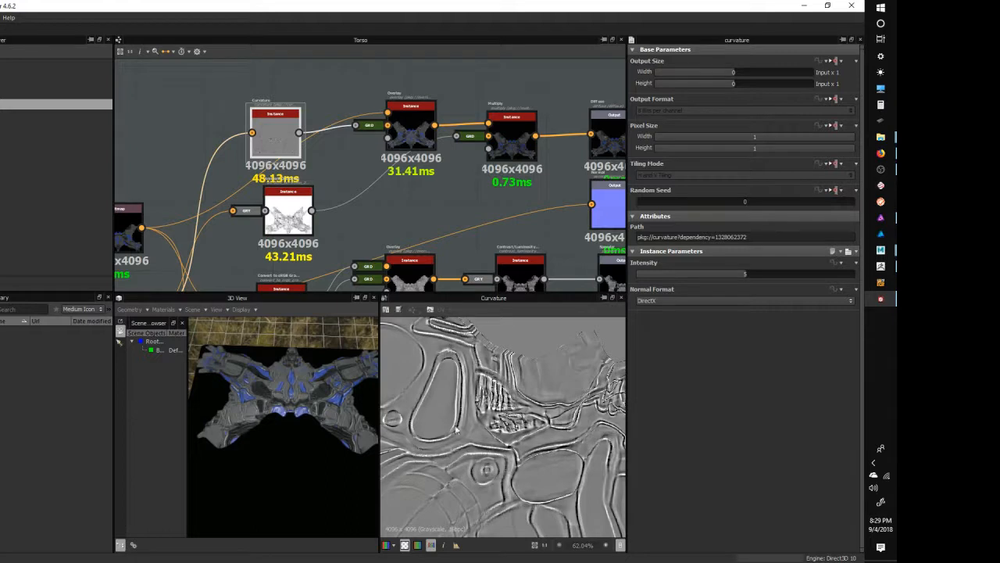
{"action": "middle_click_drag", "start_coordinate": [505, 448], "coordinate": [539, 457]}
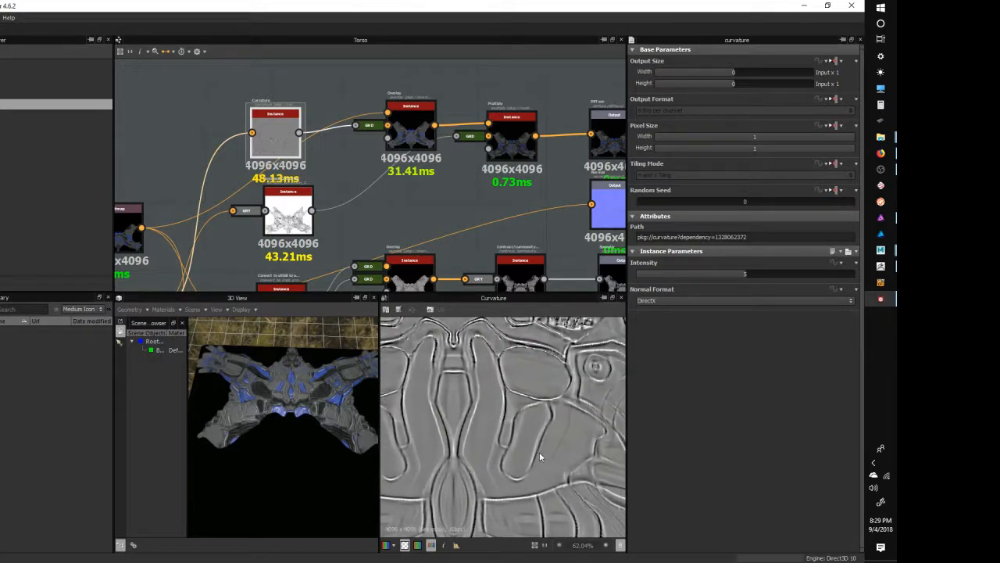
{"action": "middle_click_drag", "start_coordinate": [560, 371], "coordinate": [504, 398]}
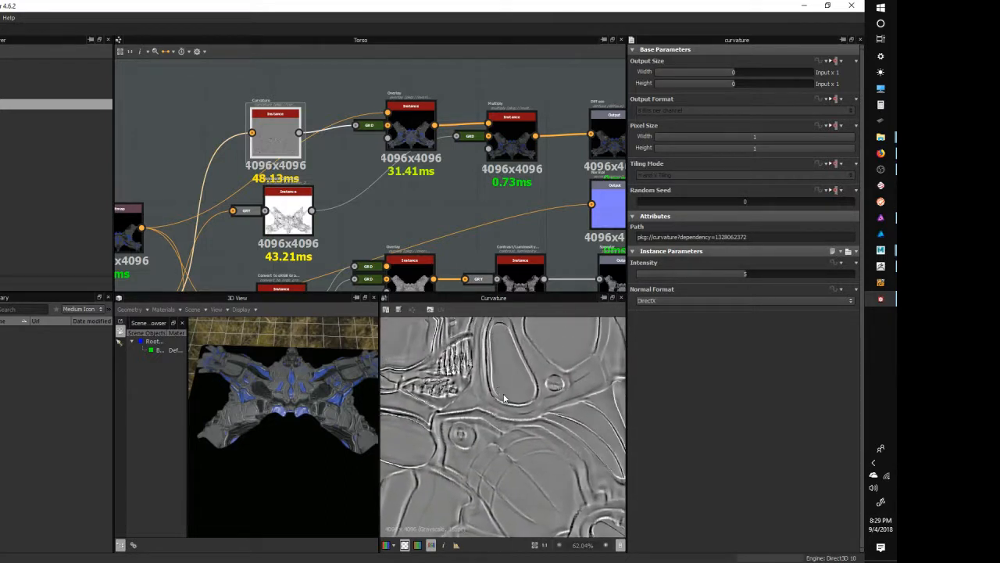
{"action": "middle_click_drag", "start_coordinate": [535, 364], "coordinate": [440, 406]}
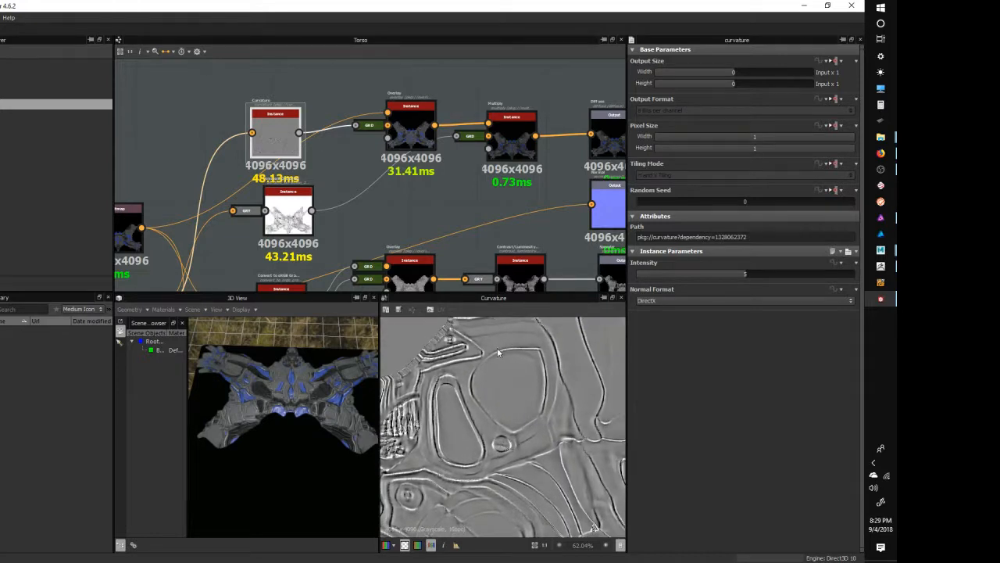
{"action": "middle_click_drag", "start_coordinate": [528, 384], "coordinate": [484, 476]}
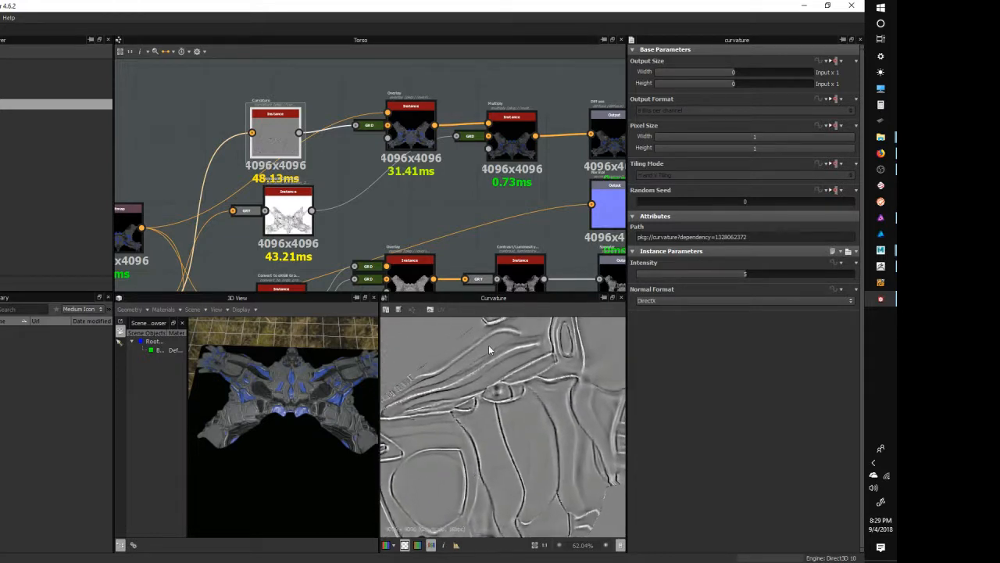
Follow the curvature map back from the shoulder plates to the central chest panels and inspect them up close
{"action": "middle_click_drag", "start_coordinate": [491, 351], "coordinate": [490, 417]}
{"action": "middle_click_drag", "start_coordinate": [540, 367], "coordinate": [606, 335]}
{"action": "mouse_move", "coordinate": [511, 397]}
{"action": "middle_mouse_down"}
{"action": "mouse_move", "coordinate": [535, 336]}
{"action": "mouse_move", "coordinate": [558, 358]}
{"action": "middle_mouse_up"}
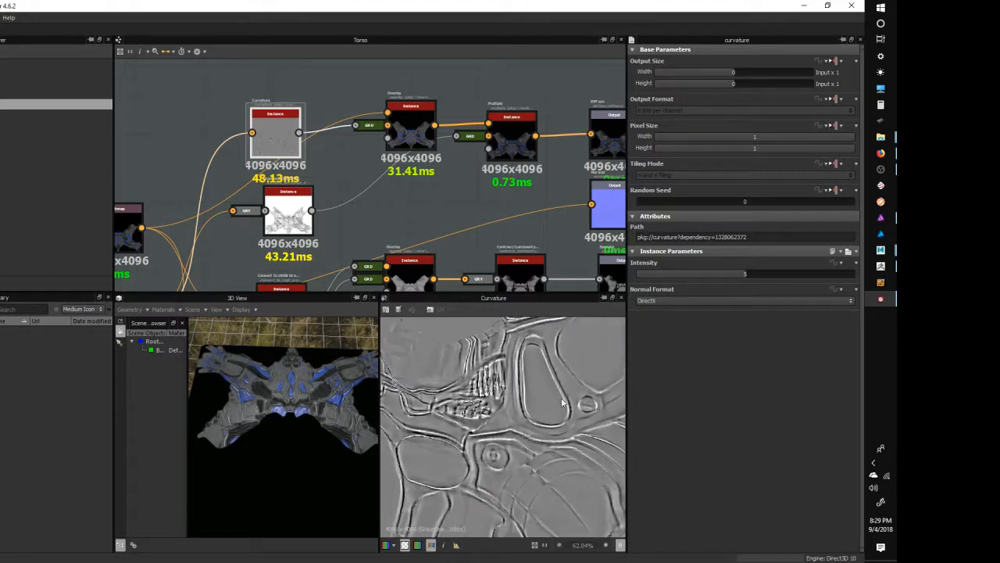
{"action": "middle_click_drag", "start_coordinate": [507, 443], "coordinate": [488, 450]}
{"action": "middle_click_drag", "start_coordinate": [487, 487], "coordinate": [520, 362]}
{"action": "middle_click_drag", "start_coordinate": [484, 406], "coordinate": [495, 429]}
{"action": "scroll", "coordinate": [472, 238], "scroll_direction": "down", "scroll_amount": 2}
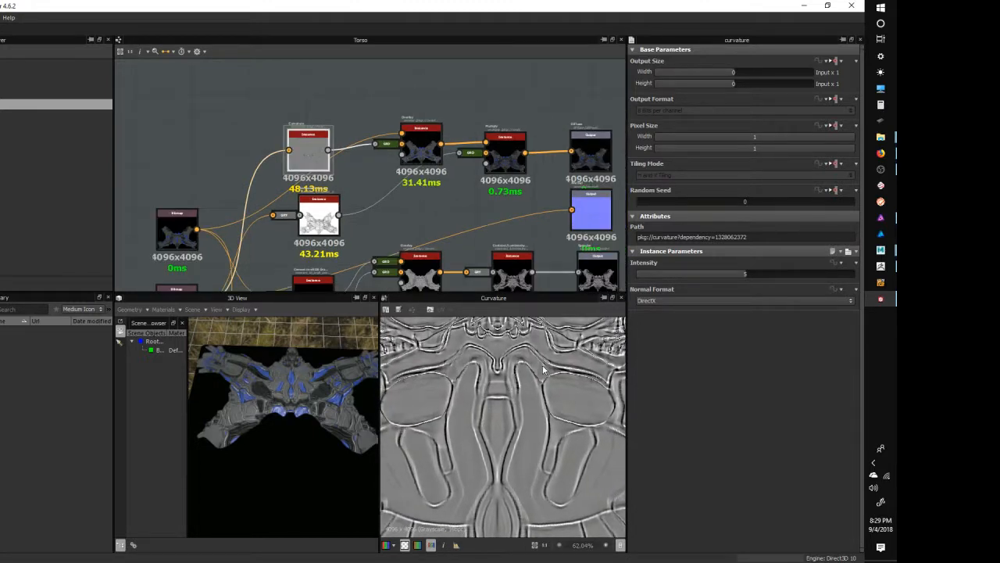
{"action": "scroll", "coordinate": [544, 370], "scroll_direction": "up", "scroll_amount": 4}
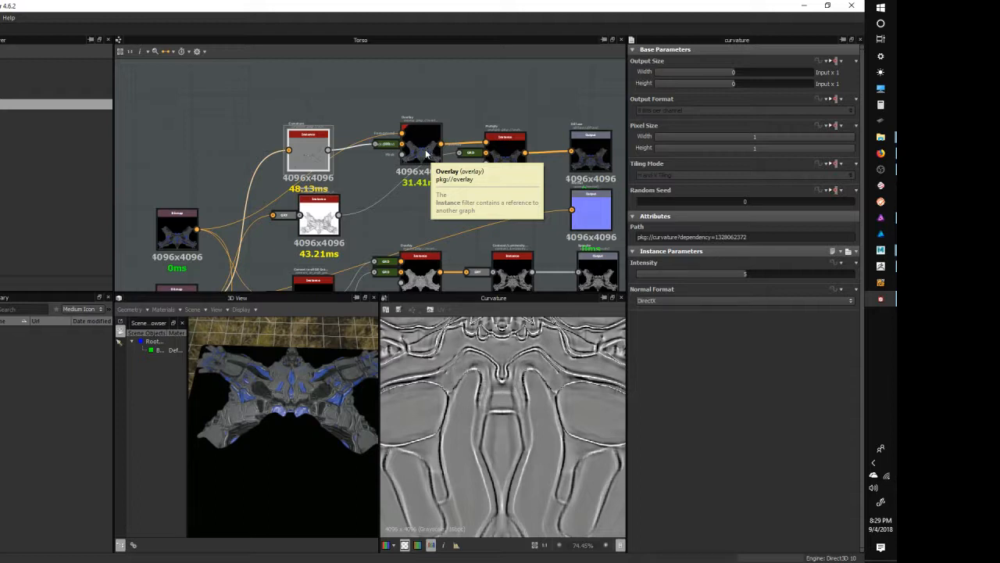
Display the Ambient Occlusion node in the 2D view and examine its shading around the collar, shoulder and chest panels
{"action": "left_click", "coordinate": [311, 219]}
{"action": "middle_click_drag", "start_coordinate": [395, 247], "coordinate": [416, 192]}
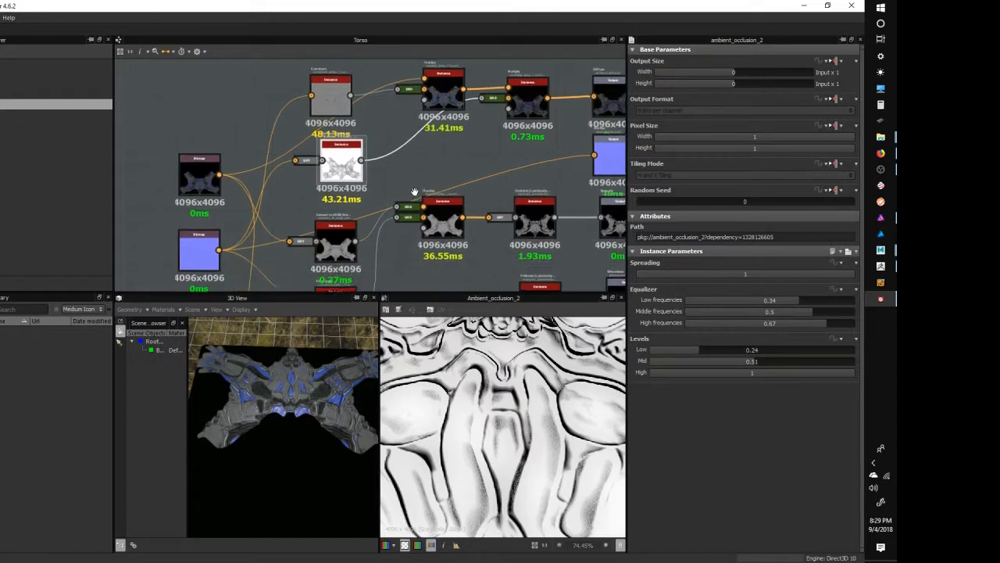
{"action": "scroll", "coordinate": [524, 404], "scroll_direction": "down", "scroll_amount": 3}
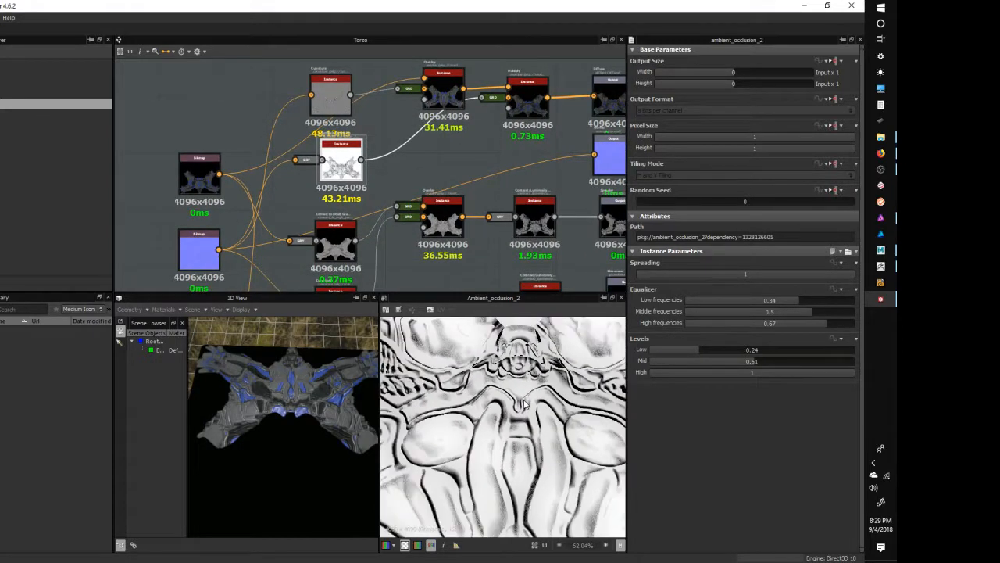
{"action": "middle_click_drag", "start_coordinate": [516, 423], "coordinate": [536, 381]}
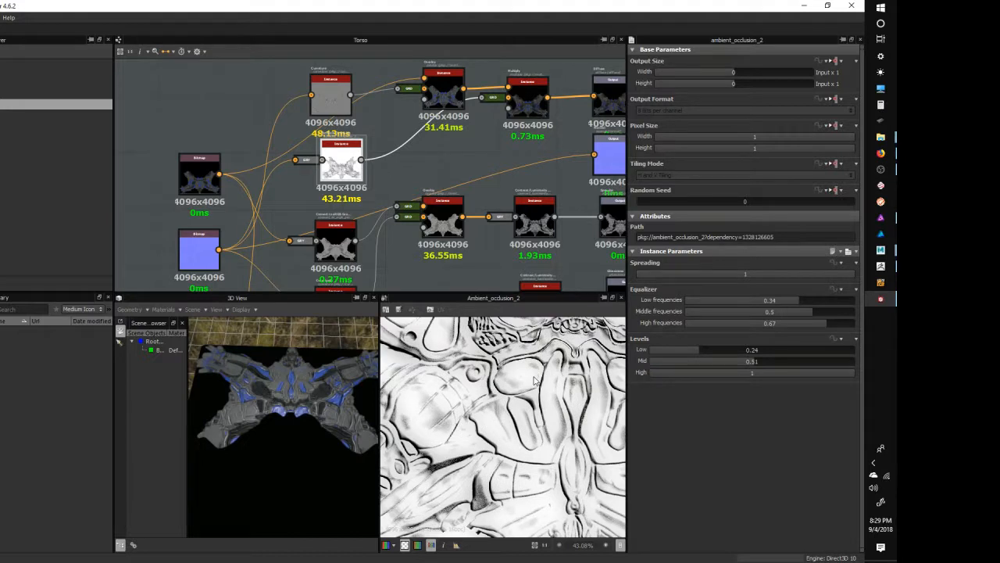
{"action": "scroll", "coordinate": [534, 381], "scroll_direction": "down", "scroll_amount": 1}
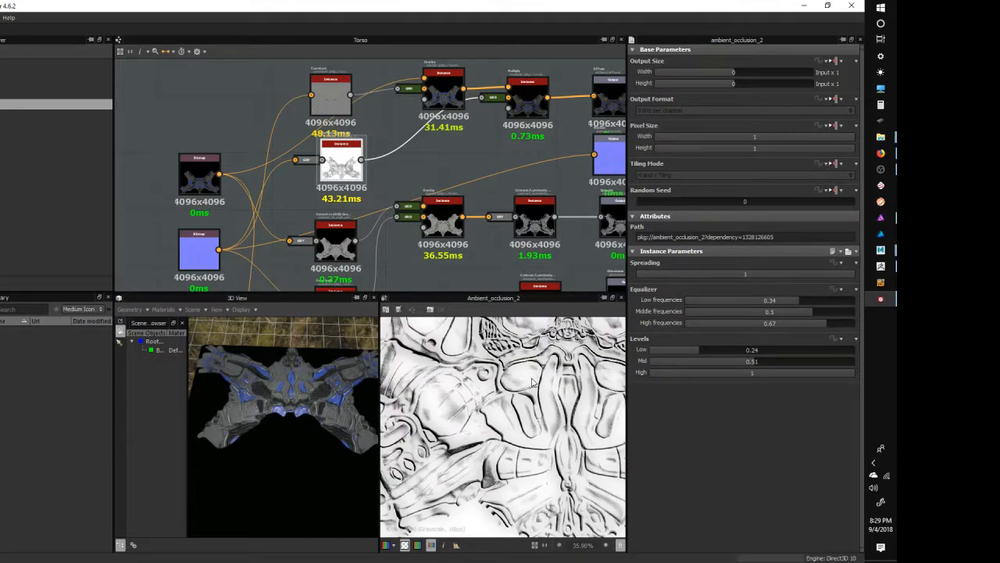
{"action": "middle_click_drag", "start_coordinate": [556, 408], "coordinate": [536, 432]}
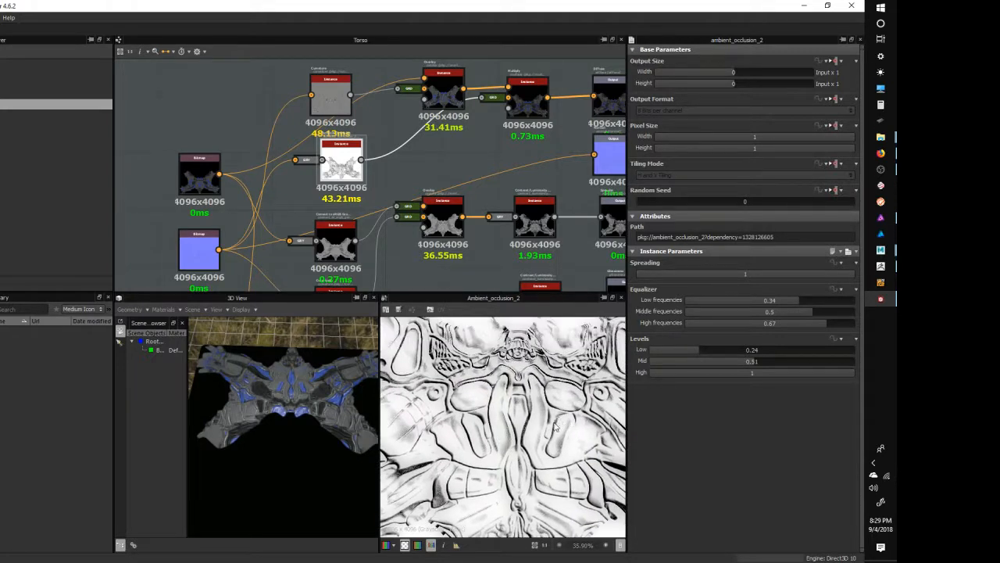
{"action": "middle_click_drag", "start_coordinate": [534, 378], "coordinate": [505, 378]}
{"action": "scroll", "coordinate": [504, 375], "scroll_direction": "up", "scroll_amount": 2}
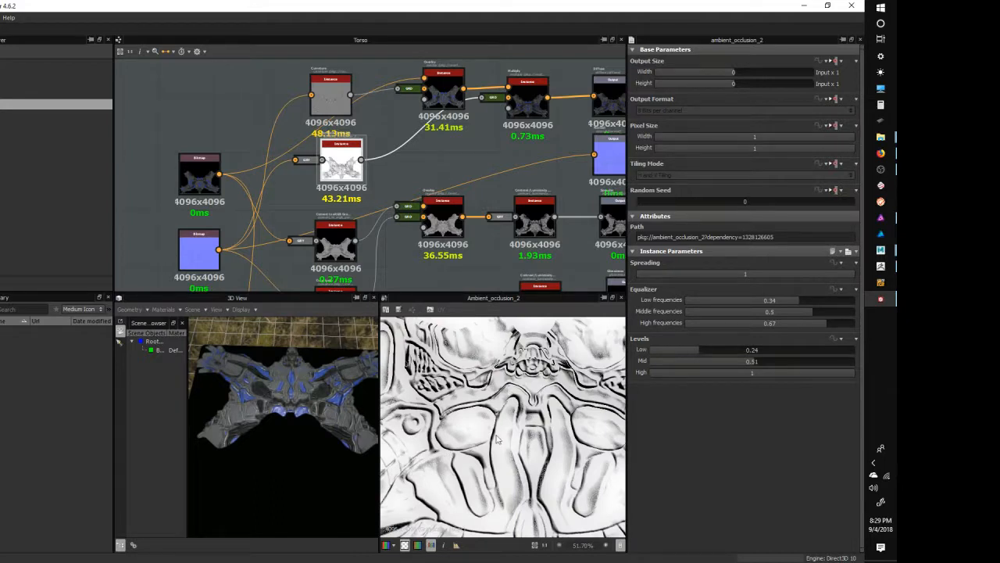
{"action": "middle_click_drag", "start_coordinate": [447, 395], "coordinate": [502, 392]}
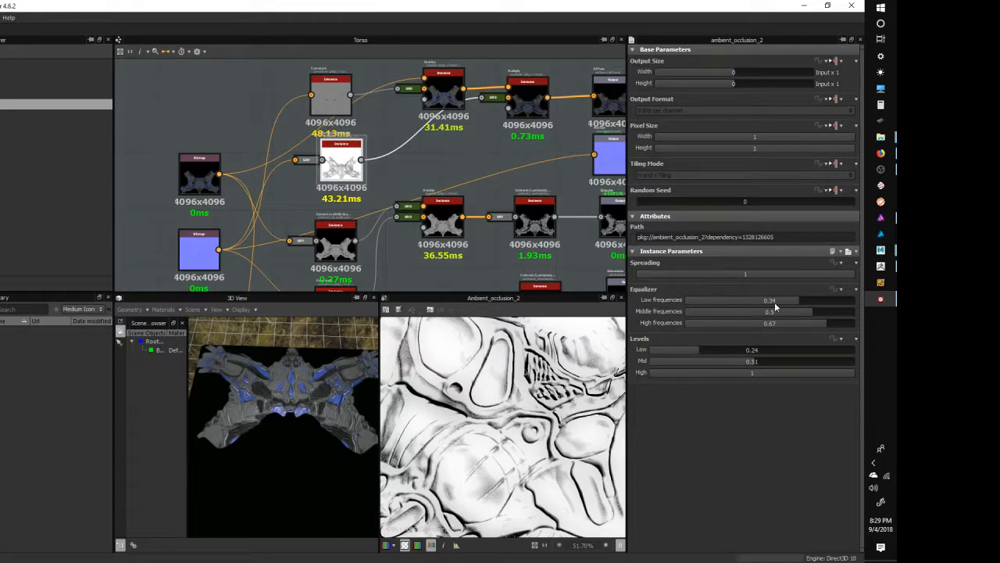
{"action": "middle_click_drag", "start_coordinate": [516, 418], "coordinate": [464, 412]}
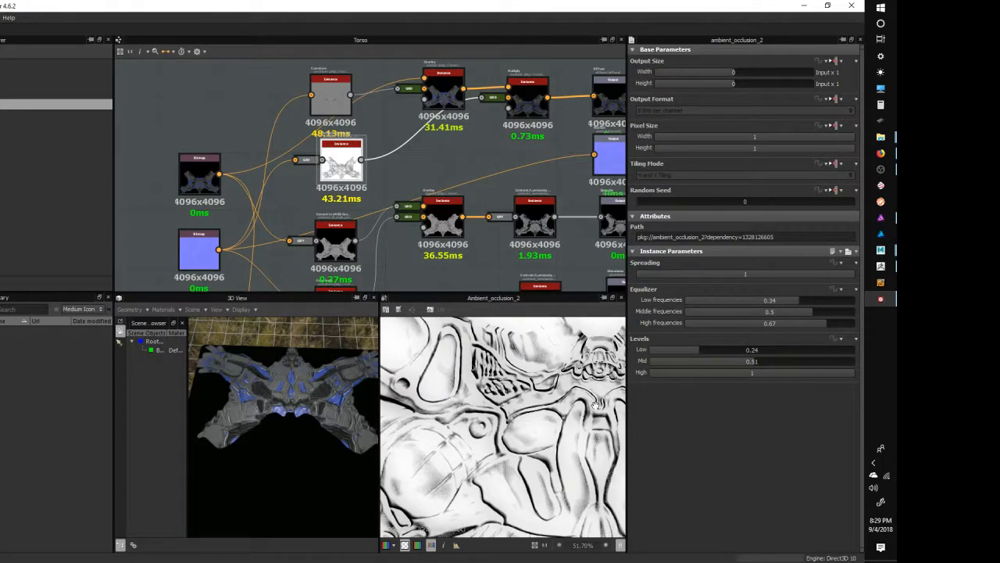
{"action": "mouse_move", "coordinate": [597, 405]}
{"action": "middle_mouse_down"}
{"action": "mouse_move", "coordinate": [536, 408]}
{"action": "mouse_move", "coordinate": [532, 387]}
{"action": "middle_mouse_up"}
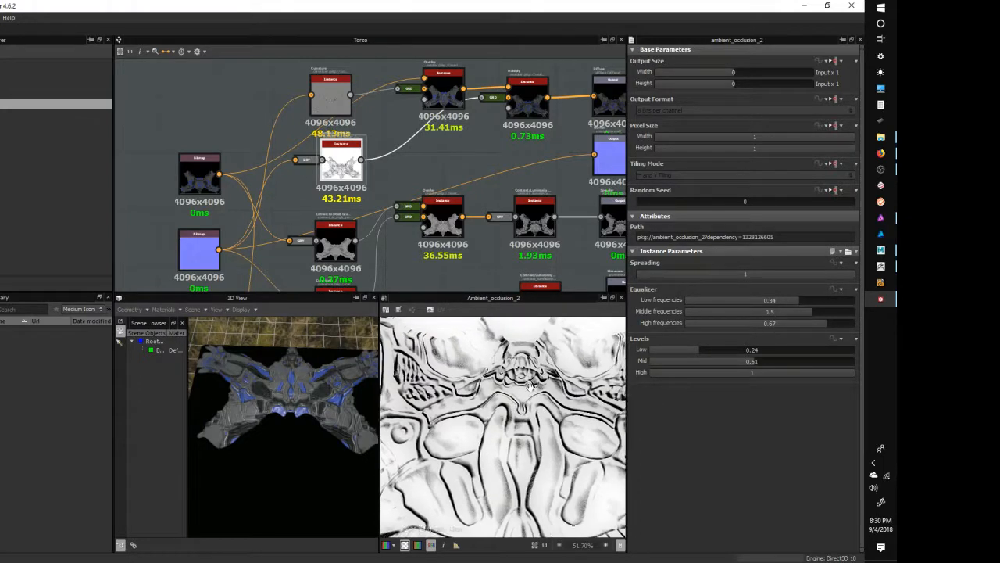
Inspect the parameters of the Multiply and Overlay nodes in the branch that feeds the Diffuse output
{"action": "left_click", "coordinate": [527, 102]}
{"action": "middle_click_drag", "start_coordinate": [534, 175], "coordinate": [454, 234]}
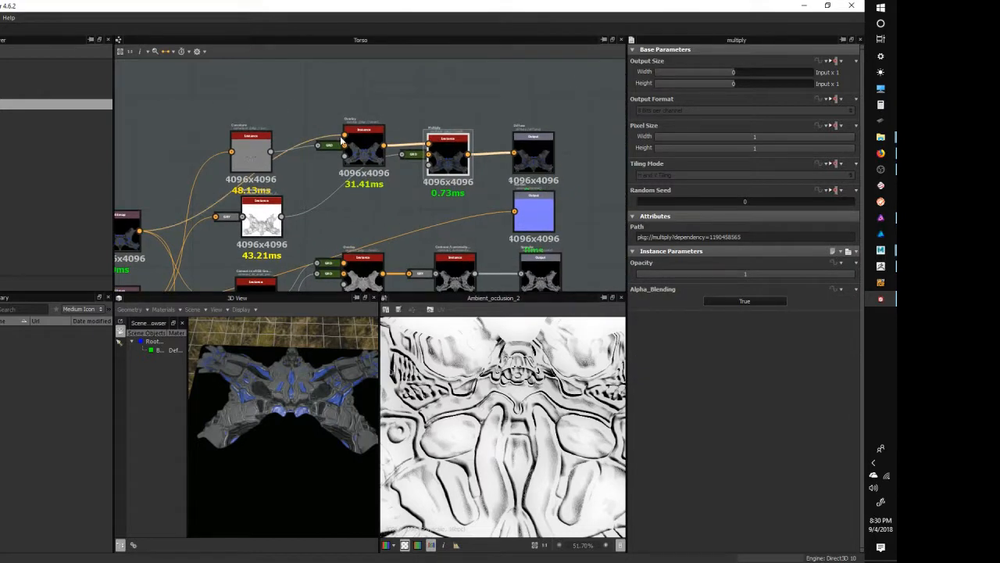
{"action": "middle_click_drag", "start_coordinate": [390, 159], "coordinate": [472, 145]}
{"action": "scroll", "coordinate": [481, 156], "scroll_direction": "up", "scroll_amount": 2}
{"action": "left_click", "coordinate": [376, 121]}
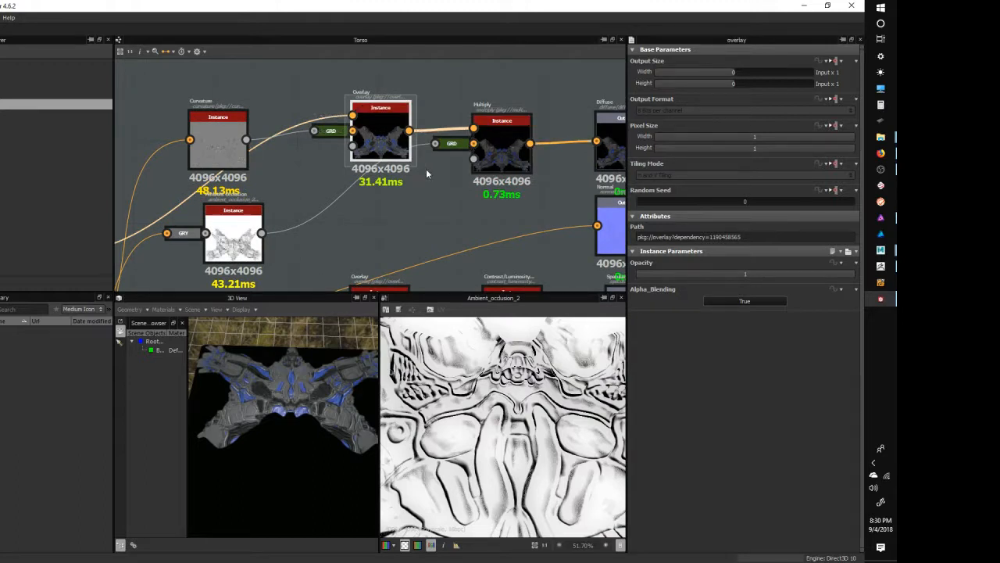
{"action": "middle_click_drag", "start_coordinate": [423, 197], "coordinate": [448, 178]}
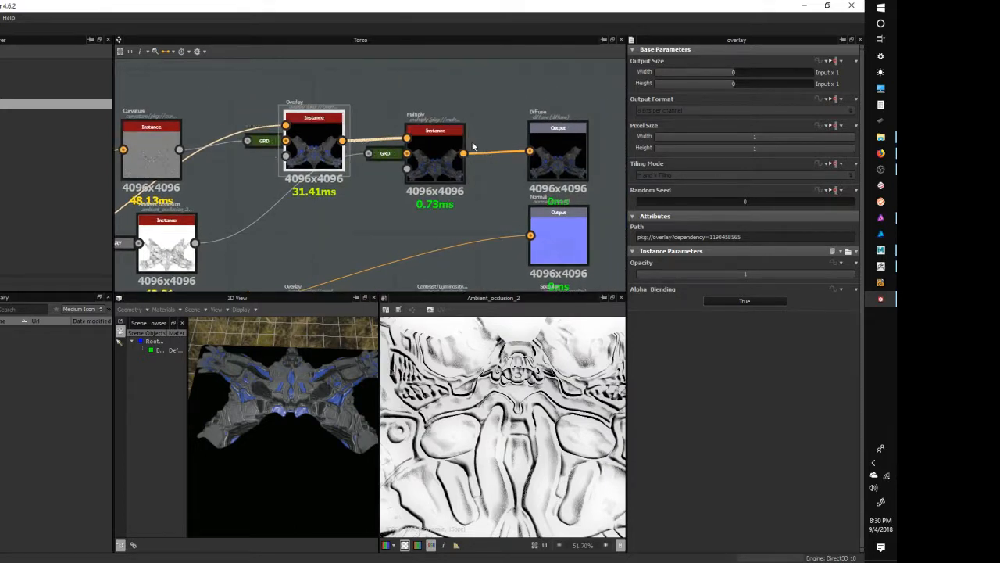
Shift the Ambient Occlusion node and the Multiply node slightly to the right in the graph
{"action": "middle_click_drag", "start_coordinate": [259, 249], "coordinate": [282, 223]}
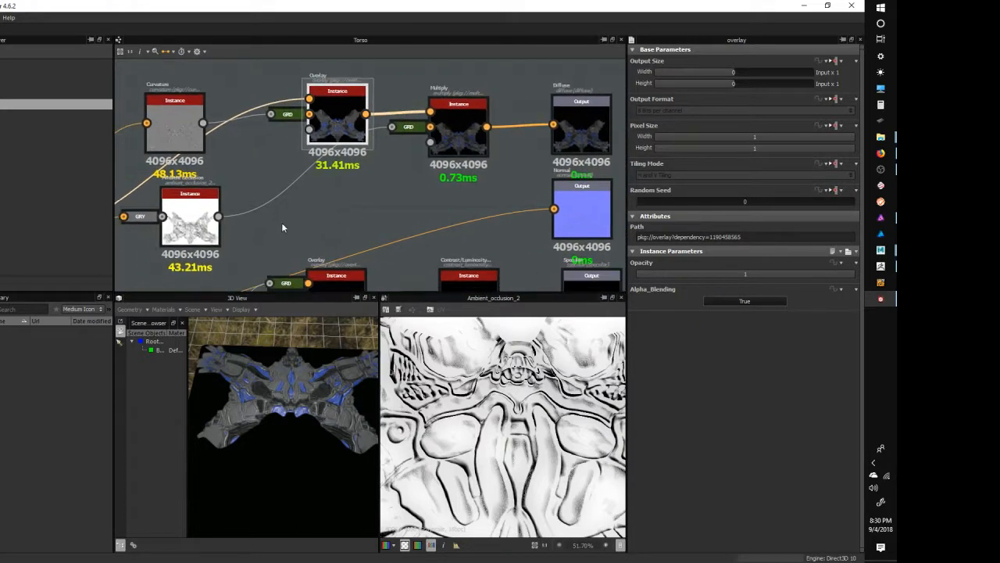
{"action": "left_click_drag", "start_coordinate": [190, 213], "coordinate": [211, 221]}
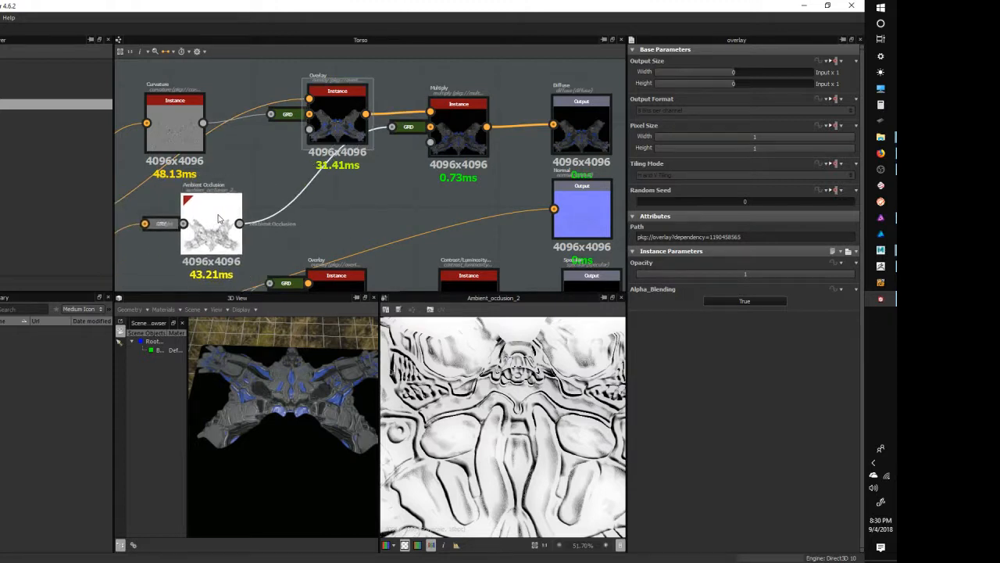
{"action": "middle_click_drag", "start_coordinate": [434, 211], "coordinate": [381, 252]}
{"action": "mouse_move", "coordinate": [405, 174]}
{"action": "left_mouse_down"}
{"action": "mouse_move", "coordinate": [426, 163]}
{"action": "mouse_move", "coordinate": [421, 175]}
{"action": "left_mouse_up"}
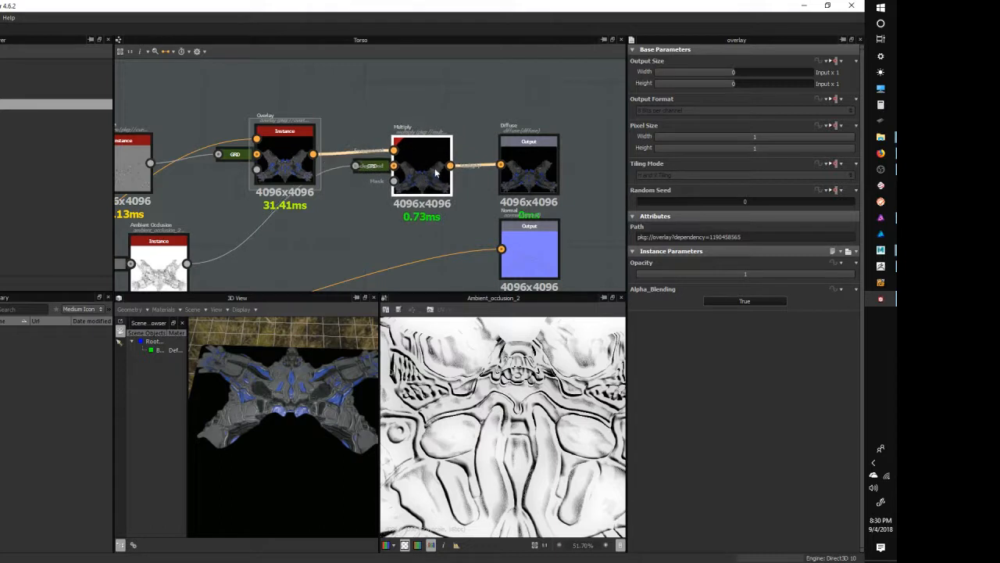
Display the Diffuse output in the 2D view and examine its central torso panels
{"action": "double_click", "coordinate": [539, 162]}
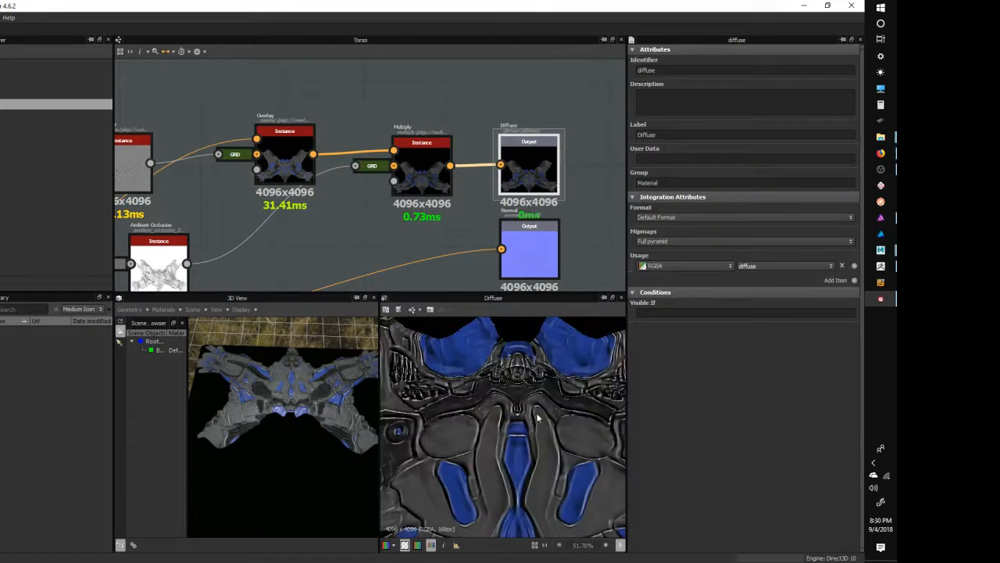
{"action": "middle_click_drag", "start_coordinate": [504, 408], "coordinate": [529, 404]}
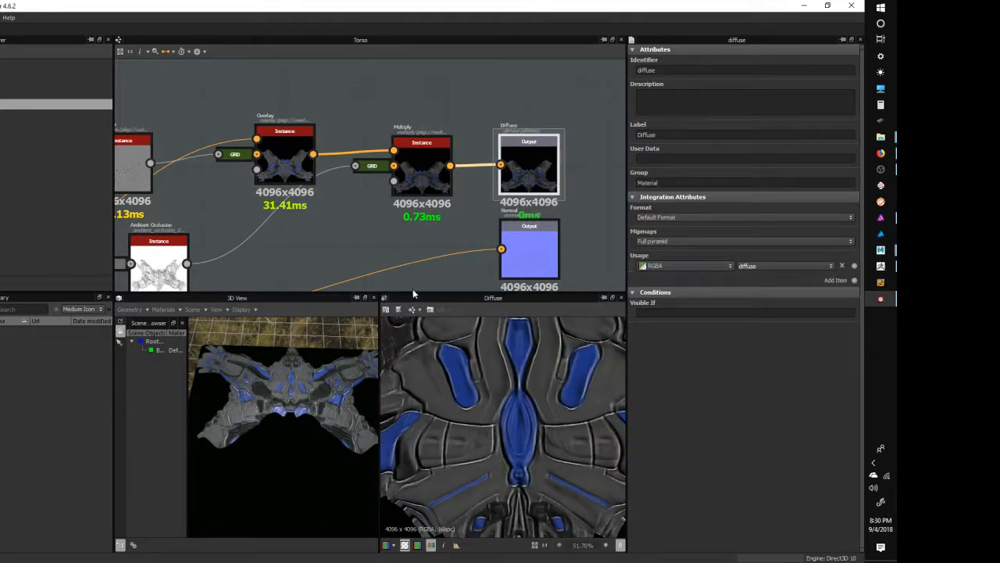
Enlarge the 3D and 2D views and examine the Diffuse texture from the collar to the lower torso
{"action": "left_click_drag", "start_coordinate": [412, 292], "coordinate": [412, 174]}
{"action": "scroll", "coordinate": [521, 344], "scroll_direction": "down", "scroll_amount": 3}
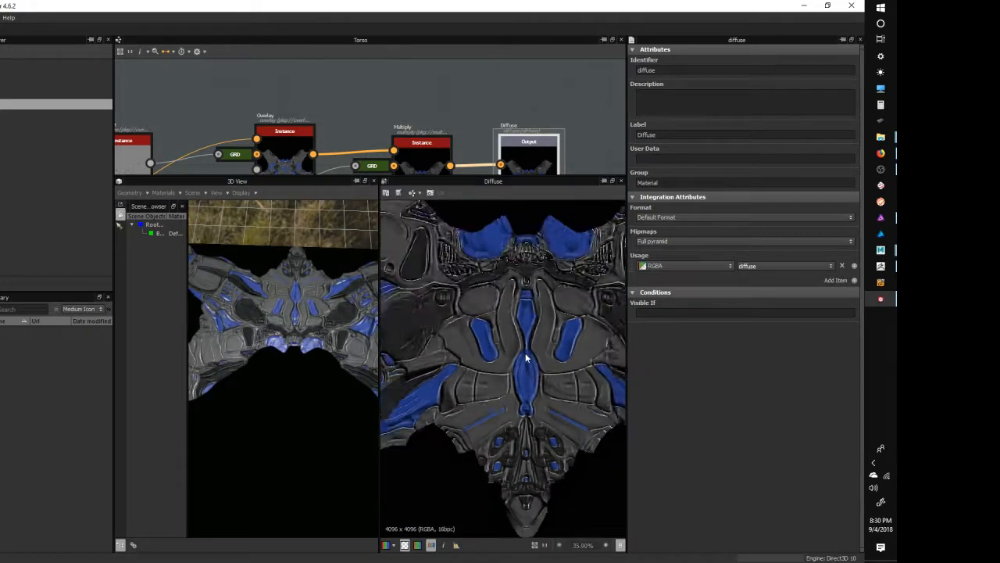
{"action": "scroll", "coordinate": [522, 343], "scroll_direction": "down", "scroll_amount": 1}
{"action": "middle_click_drag", "start_coordinate": [522, 343], "coordinate": [514, 331]}
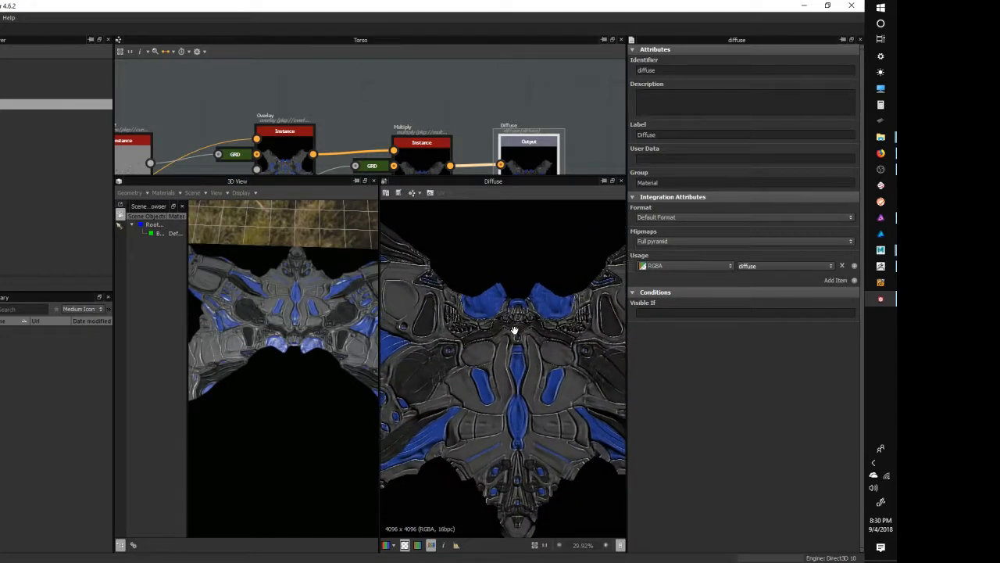
{"action": "middle_click_drag", "start_coordinate": [565, 351], "coordinate": [600, 338]}
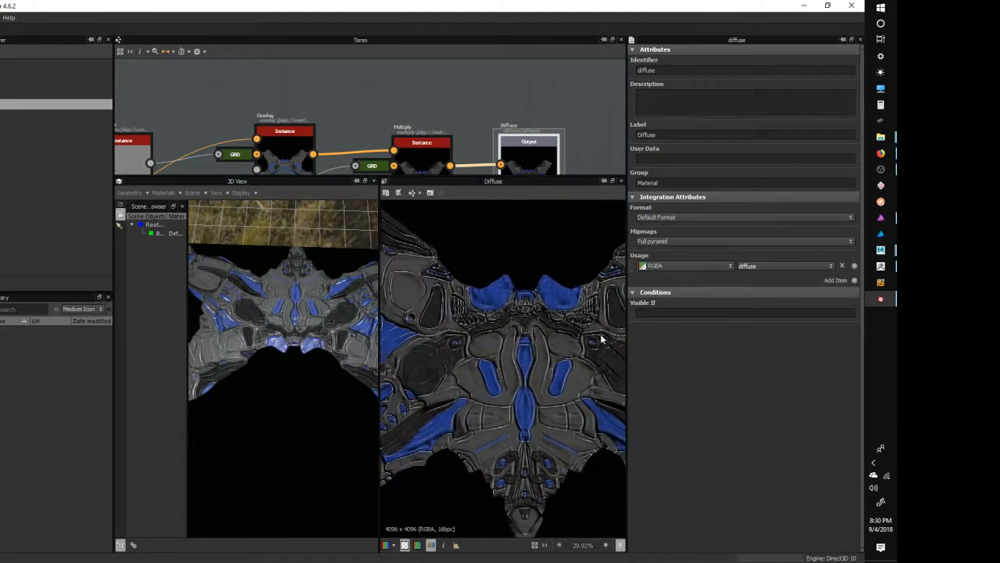
{"action": "middle_click_drag", "start_coordinate": [512, 357], "coordinate": [528, 321]}
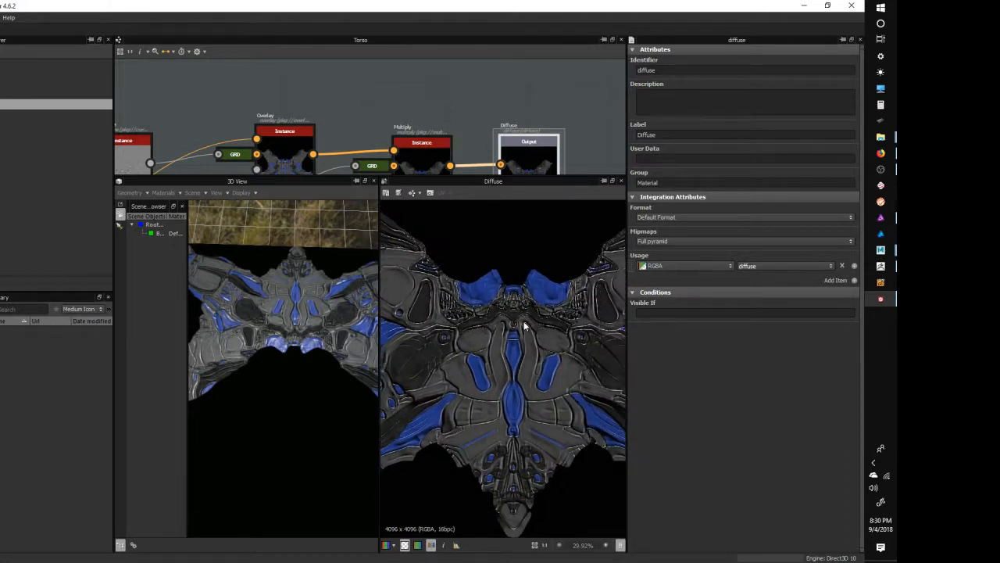
{"action": "middle_click_drag", "start_coordinate": [515, 348], "coordinate": [514, 279]}
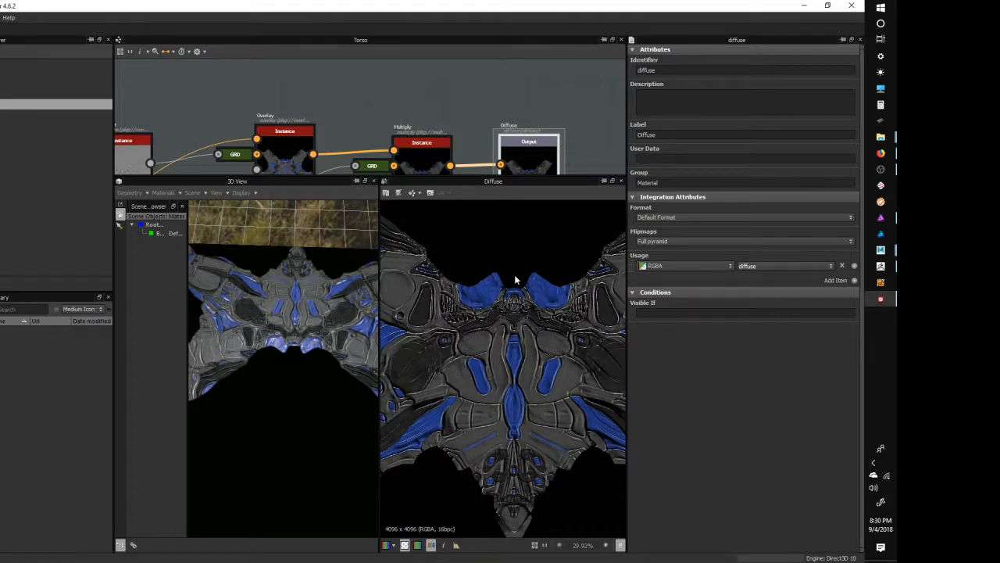
{"action": "middle_click_drag", "start_coordinate": [513, 288], "coordinate": [506, 295]}
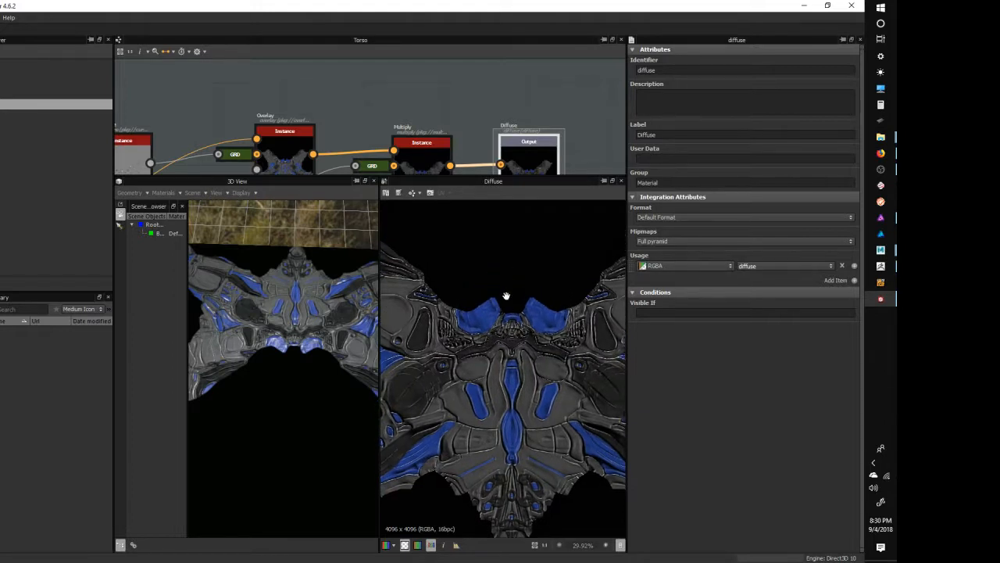
Widen the 2D view and compare the Diffuse texture's chest and shoulder panels with the torso in the 3D view
{"action": "middle_click_drag", "start_coordinate": [307, 270], "coordinate": [298, 301]}
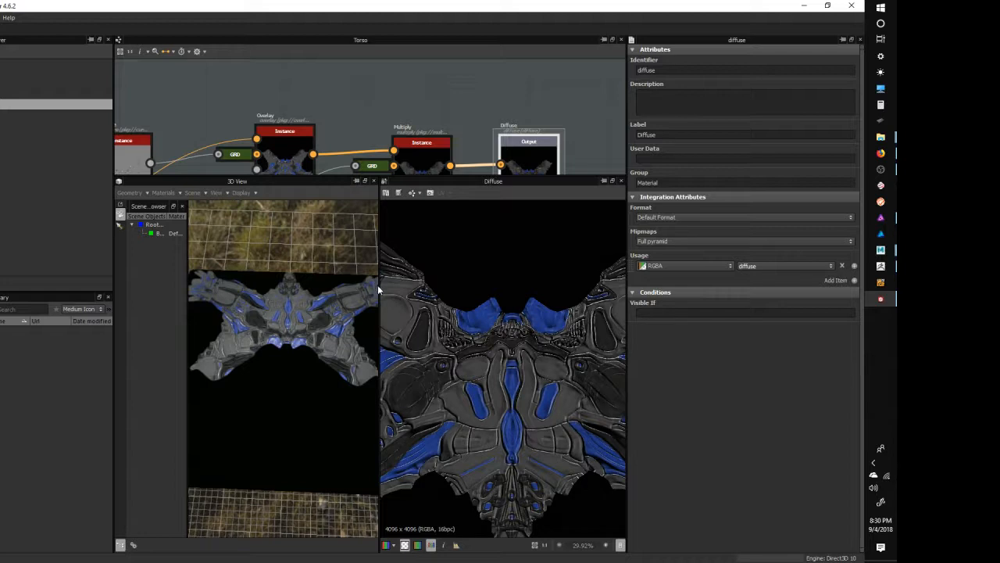
{"action": "left_click_drag", "start_coordinate": [379, 289], "coordinate": [354, 315]}
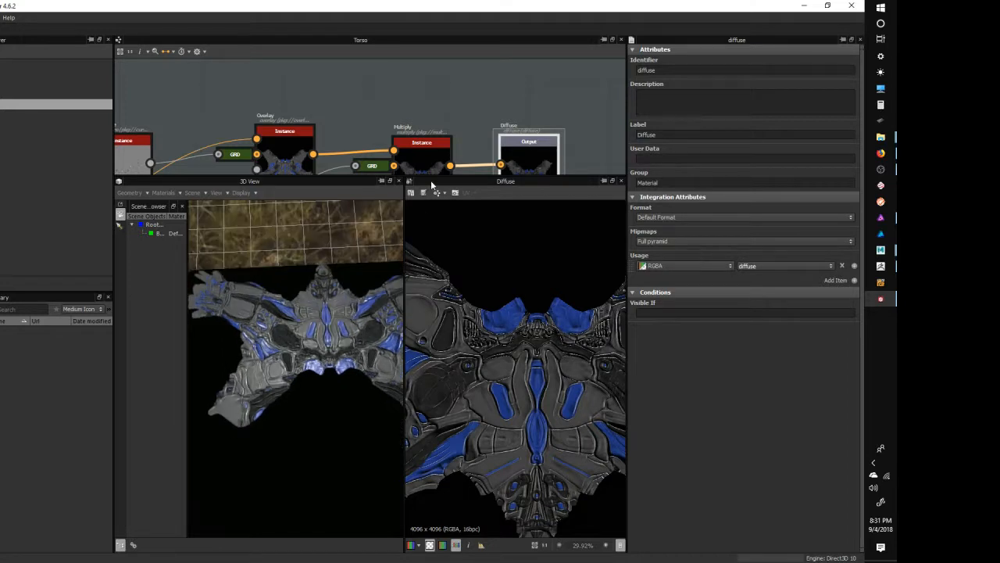
{"action": "middle_click_drag", "start_coordinate": [559, 328], "coordinate": [556, 305]}
{"action": "middle_click_drag", "start_coordinate": [545, 232], "coordinate": [545, 330]}
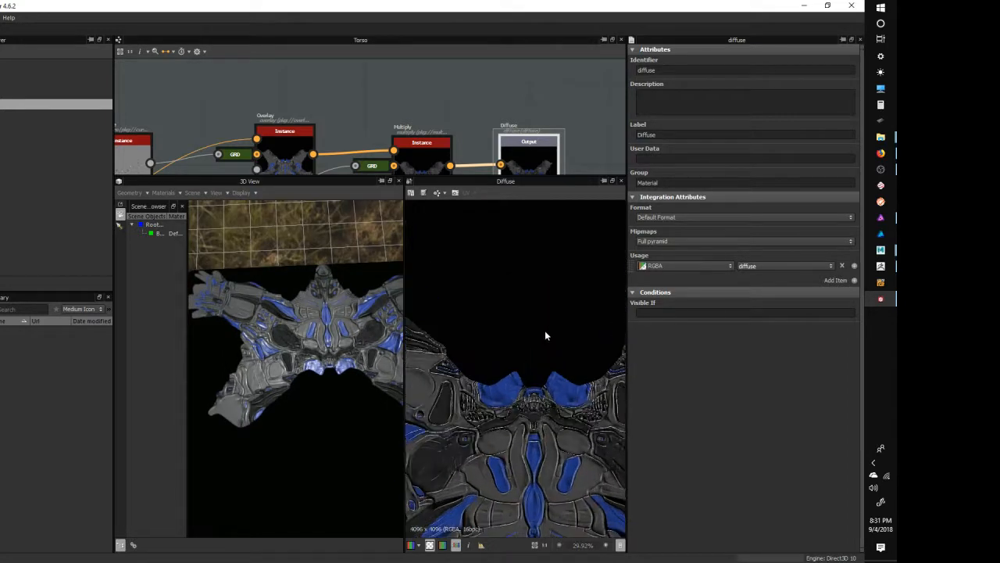
{"action": "scroll", "coordinate": [545, 333], "scroll_direction": "up", "scroll_amount": 1}
{"action": "middle_click_drag", "start_coordinate": [545, 407], "coordinate": [529, 270]}
{"action": "middle_click_drag", "start_coordinate": [569, 373], "coordinate": [557, 347]}
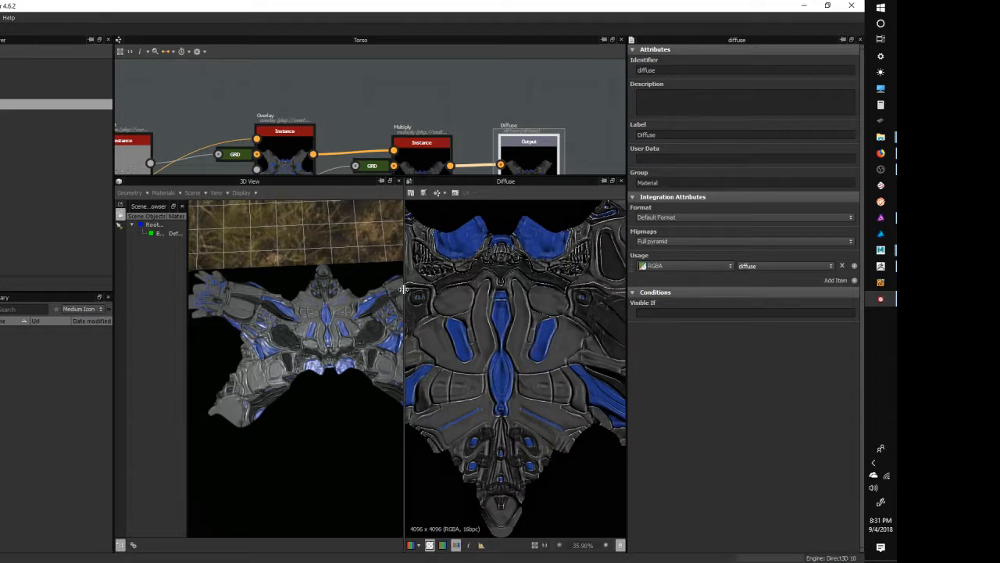
{"action": "left_click_drag", "start_coordinate": [404, 293], "coordinate": [293, 305]}
{"action": "middle_click_drag", "start_coordinate": [527, 312], "coordinate": [557, 311]}
{"action": "middle_click_drag", "start_coordinate": [413, 302], "coordinate": [469, 269]}
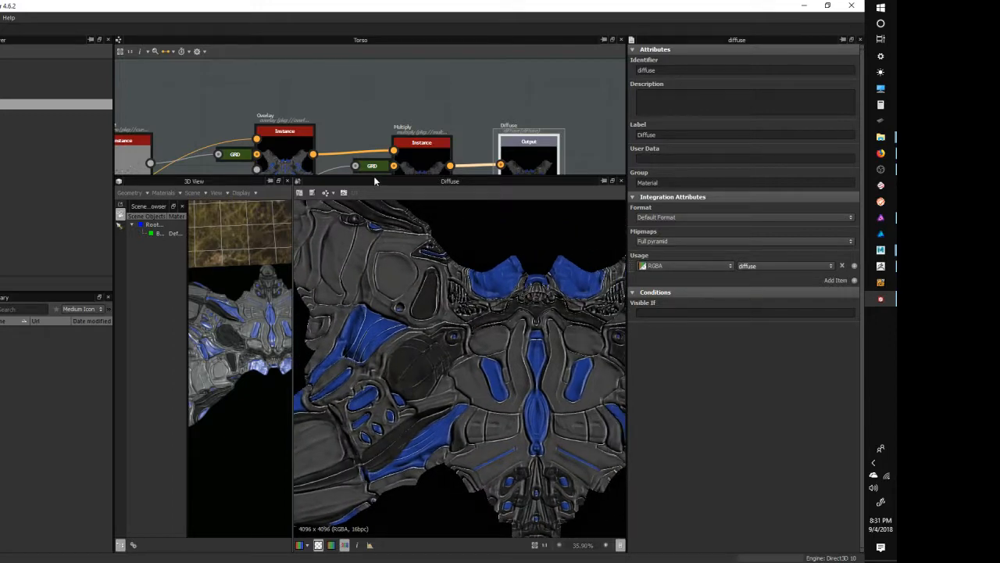
Enlarge the graph area and trace the bitmap connections through the Convert to sRGB Grayscale, Curvature and Overlay nodes
{"action": "left_click_drag", "start_coordinate": [373, 177], "coordinate": [412, 368]}
{"action": "middle_click_drag", "start_coordinate": [308, 285], "coordinate": [445, 157]}
{"action": "middle_click_drag", "start_coordinate": [286, 251], "coordinate": [346, 197]}
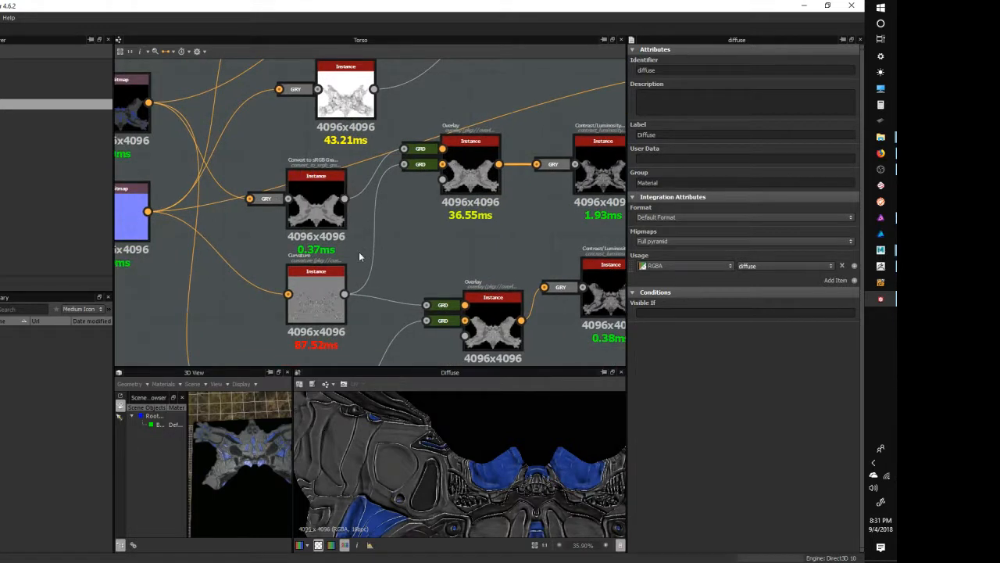
{"action": "middle_click_drag", "start_coordinate": [359, 251], "coordinate": [455, 227]}
{"action": "middle_click_drag", "start_coordinate": [328, 252], "coordinate": [354, 208]}
{"action": "middle_click_drag", "start_coordinate": [361, 260], "coordinate": [329, 276]}
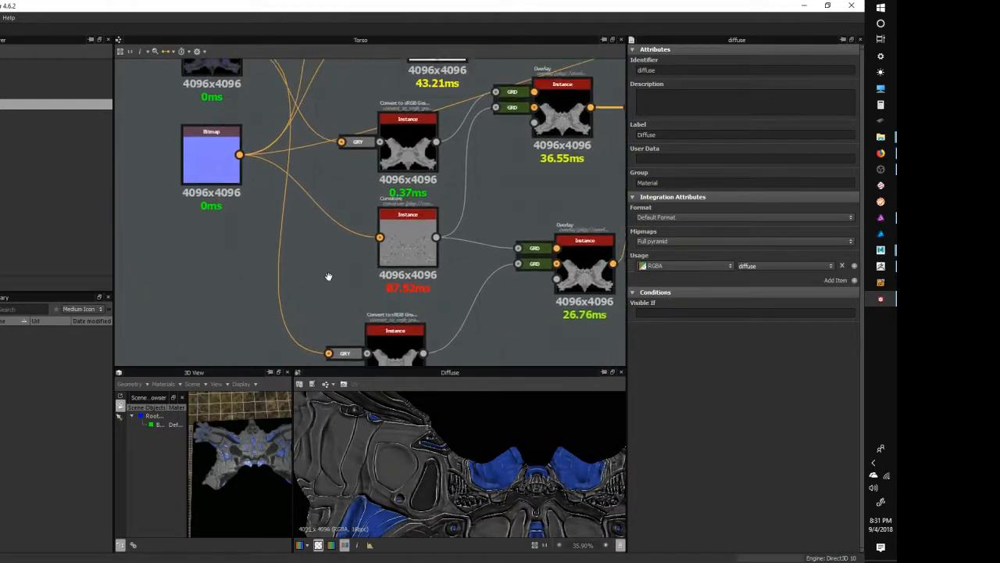
{"action": "middle_click_drag", "start_coordinate": [356, 189], "coordinate": [329, 218]}
{"action": "middle_click_drag", "start_coordinate": [511, 226], "coordinate": [461, 231]}
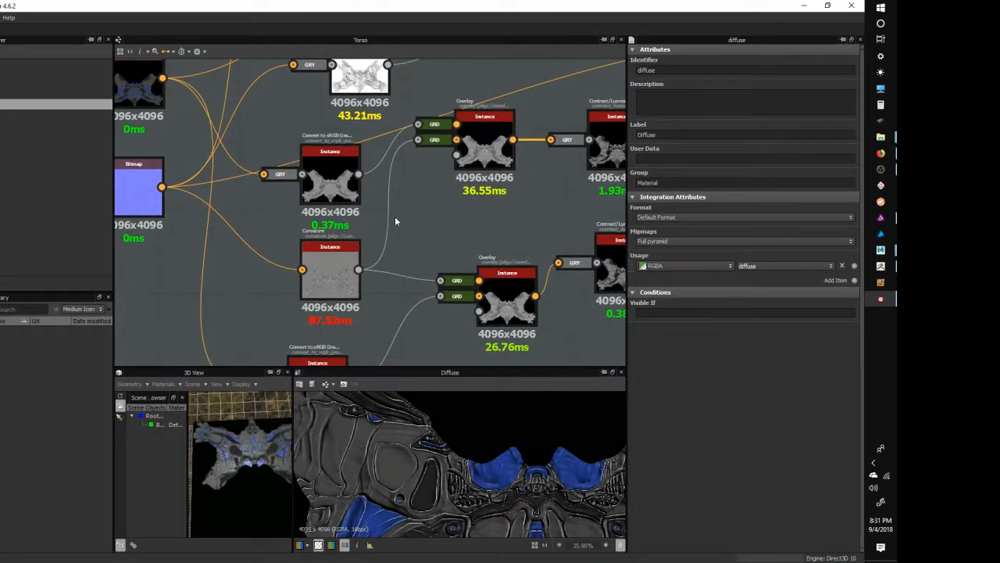
{"action": "middle_click_drag", "start_coordinate": [177, 104], "coordinate": [285, 171]}
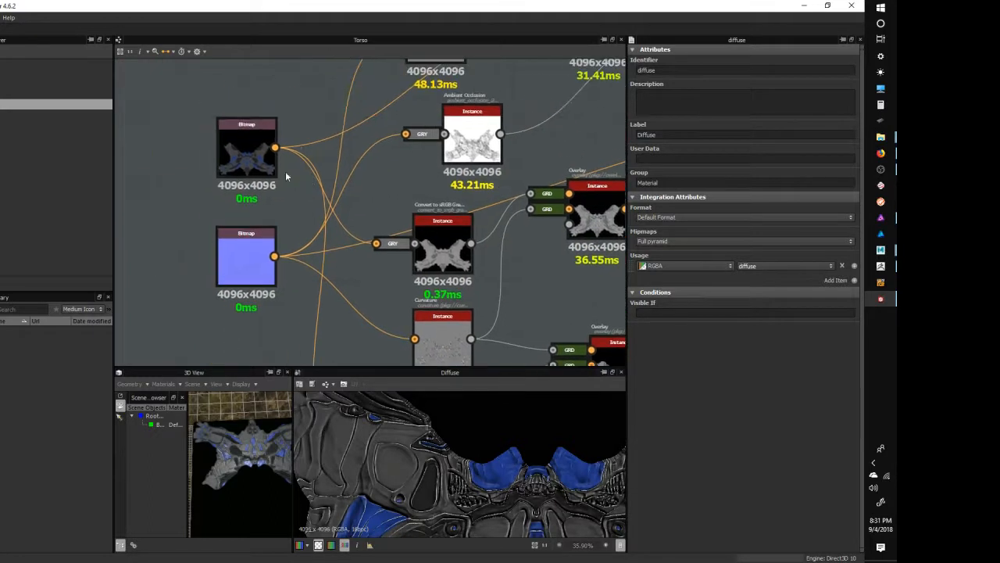
Inspect the colour Bitmap node's parameters and follow its branches through Overlay and Contrast/Luminosity to the Specular and Glossiness outputs
{"action": "left_click", "coordinate": [250, 156]}
{"action": "middle_click_drag", "start_coordinate": [471, 226], "coordinate": [330, 140]}
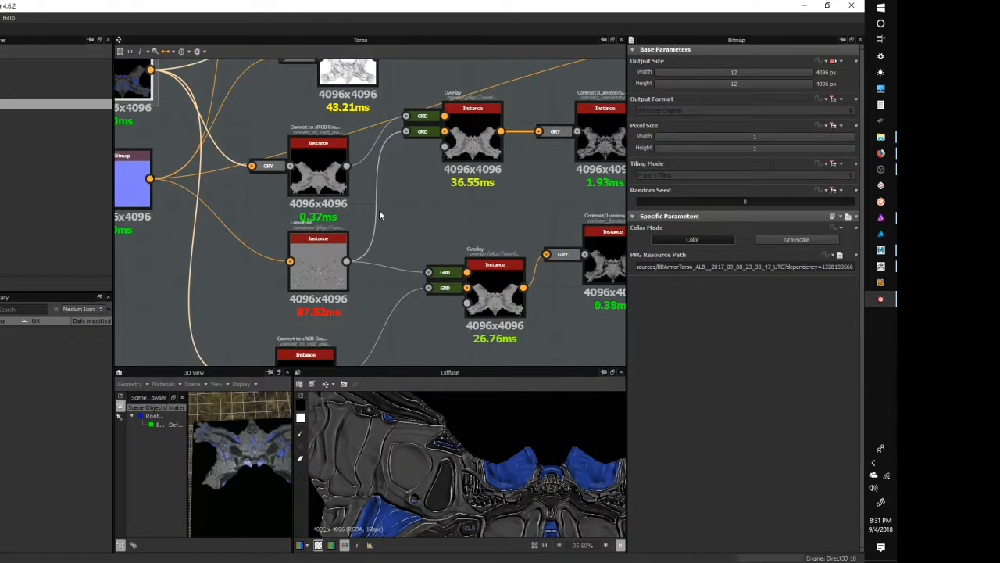
{"action": "mouse_move", "coordinate": [391, 224]}
{"action": "middle_mouse_down"}
{"action": "mouse_move", "coordinate": [376, 197]}
{"action": "mouse_move", "coordinate": [408, 217]}
{"action": "mouse_move", "coordinate": [392, 235]}
{"action": "middle_mouse_up"}
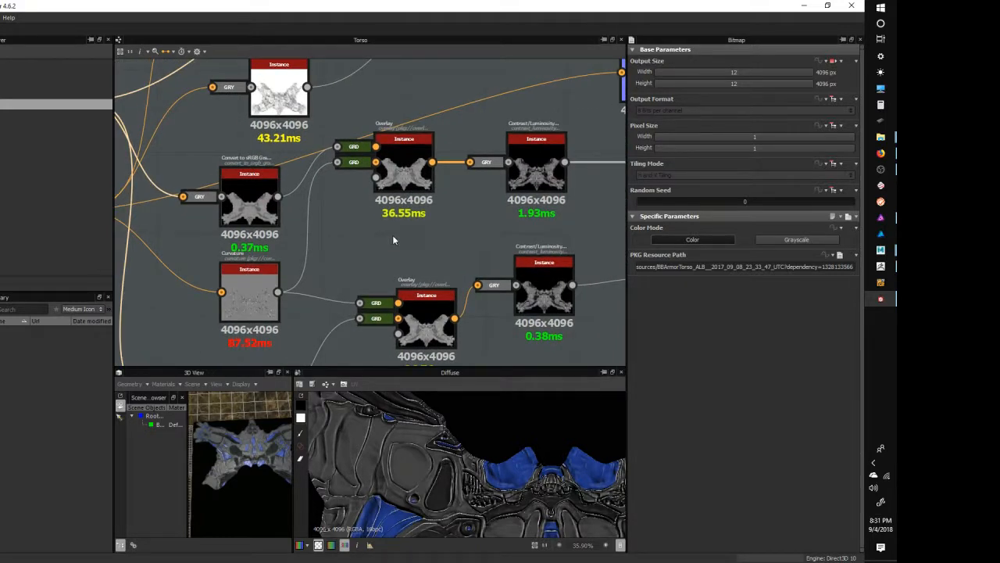
{"action": "middle_click_drag", "start_coordinate": [618, 205], "coordinate": [444, 219]}
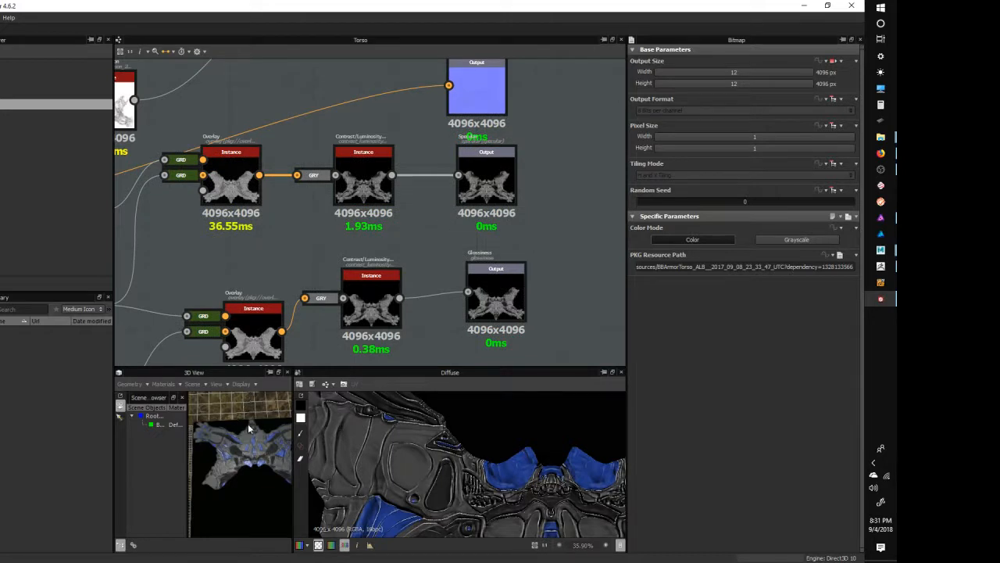
{"action": "left_click_drag", "start_coordinate": [343, 368], "coordinate": [370, 355]}
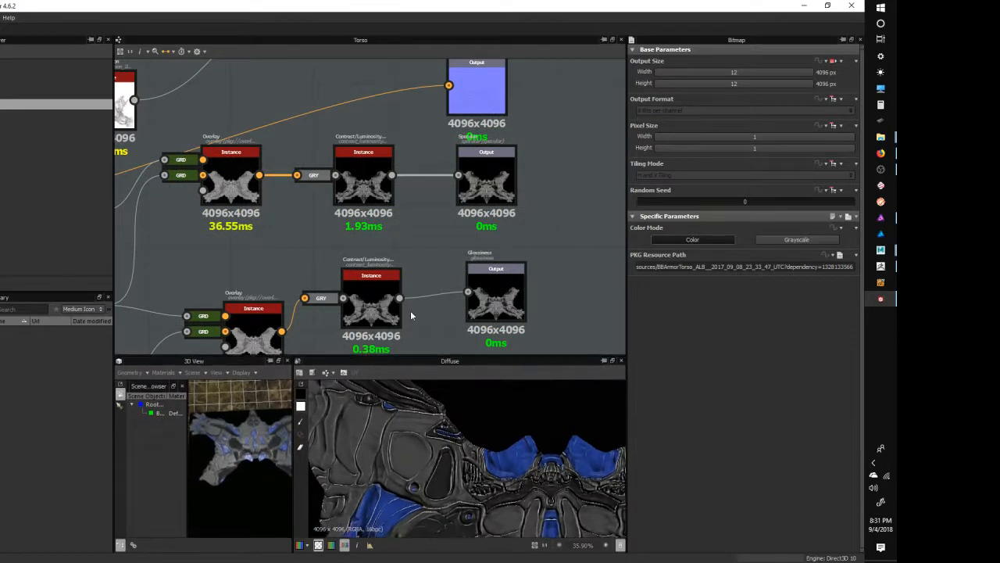
{"action": "middle_click_drag", "start_coordinate": [499, 189], "coordinate": [561, 200]}
{"action": "middle_click_drag", "start_coordinate": [544, 292], "coordinate": [568, 250]}
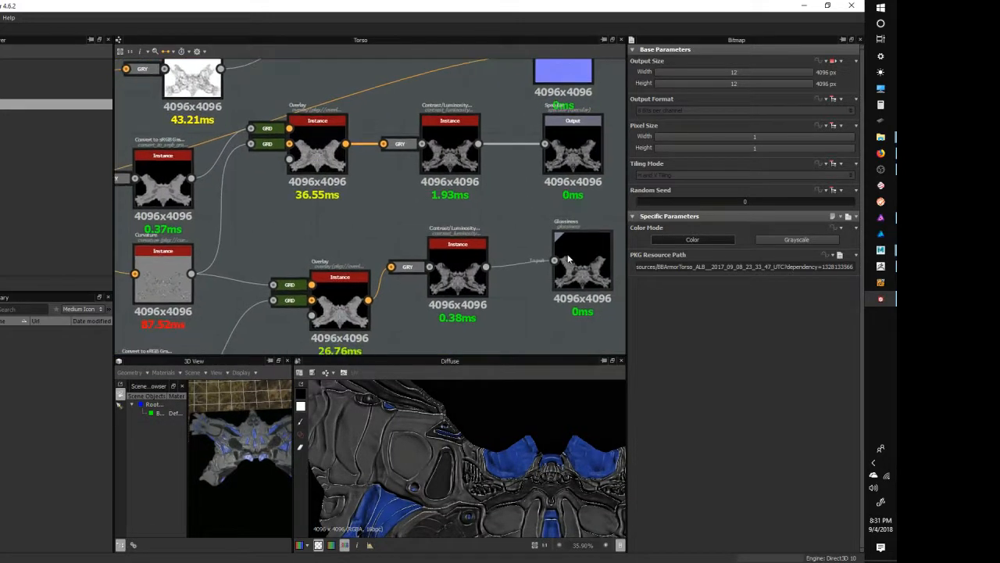
{"action": "middle_click_drag", "start_coordinate": [492, 251], "coordinate": [527, 218]}
{"action": "middle_click_drag", "start_coordinate": [519, 322], "coordinate": [523, 282]}
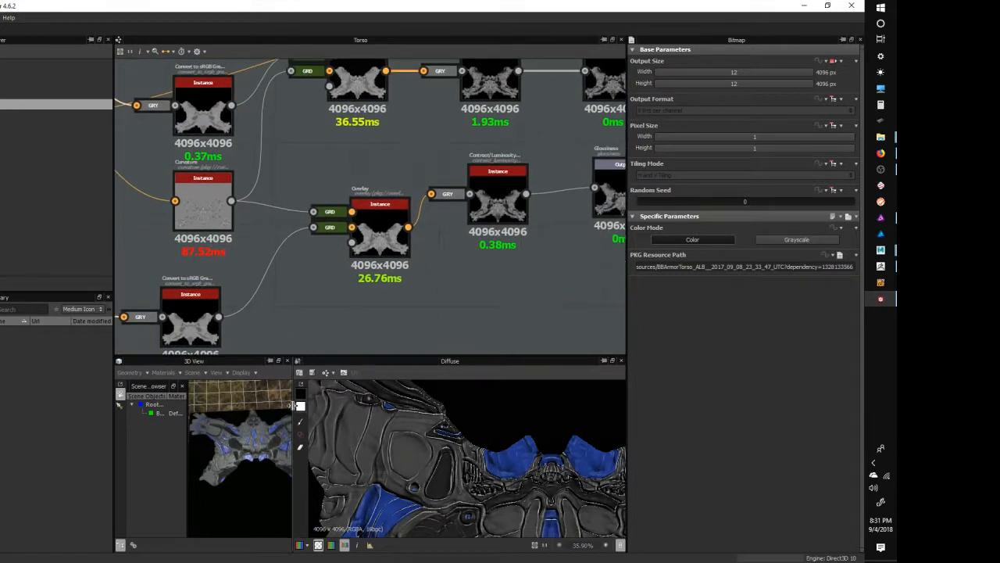
Widen the 3D view and examine the textured torso model up close from a slightly rotated angle
{"action": "left_click_drag", "start_coordinate": [293, 406], "coordinate": [421, 402]}
{"action": "left_click_drag", "start_coordinate": [351, 427], "coordinate": [320, 421]}
{"action": "middle_click_drag", "start_coordinate": [320, 421], "coordinate": [314, 465]}
{"action": "scroll", "coordinate": [326, 426], "scroll_direction": "up", "scroll_amount": 5}
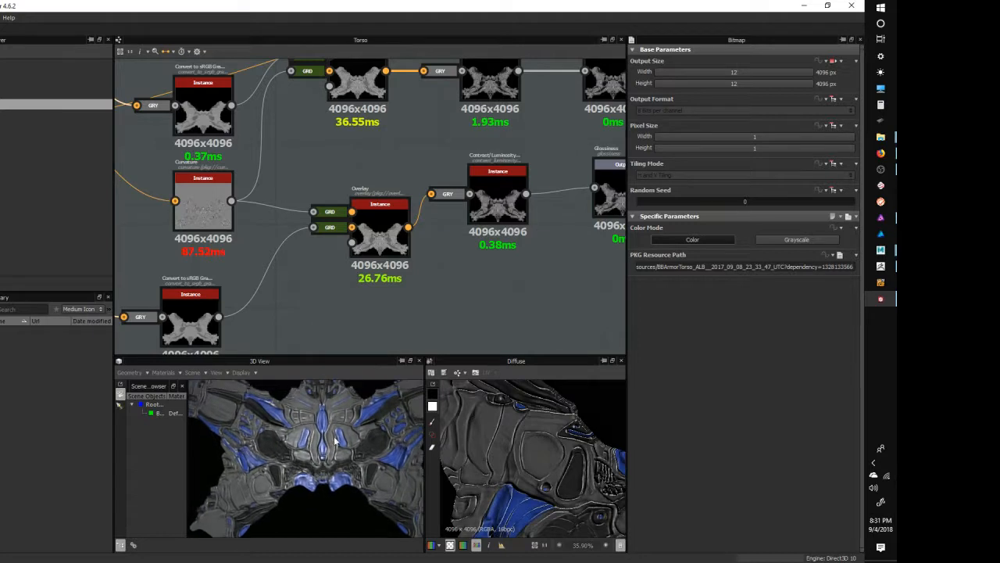
{"action": "mouse_move", "coordinate": [342, 430]}
{"action": "left_mouse_down"}
{"action": "mouse_move", "coordinate": [338, 442]}
{"action": "mouse_move", "coordinate": [326, 429]}
{"action": "left_mouse_up"}
Examine the highlights on the blue inserts and grey chest panels in a close-up of the 3D model
{"action": "left_click", "coordinate": [119, 405]}
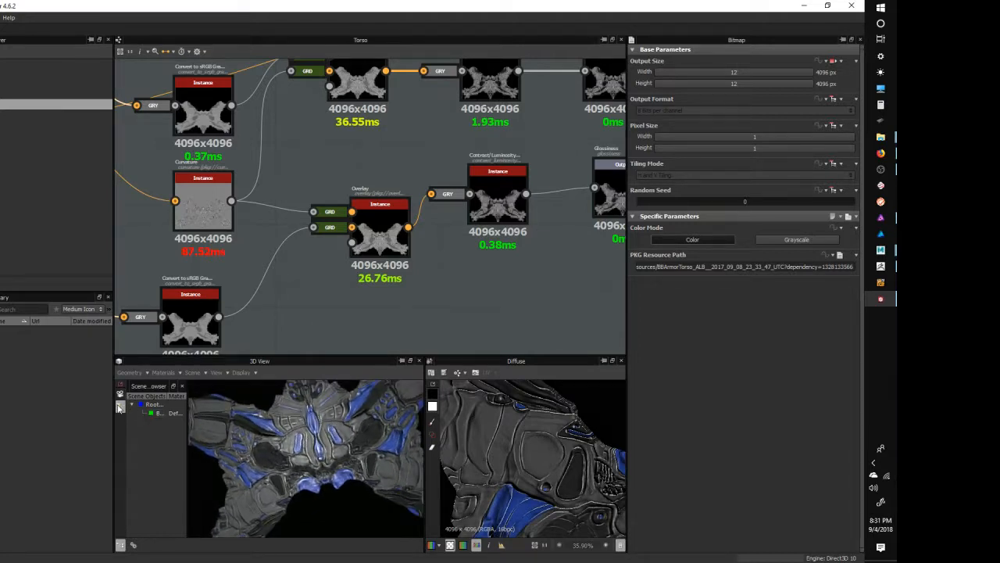
{"action": "left_click_drag", "start_coordinate": [267, 422], "coordinate": [335, 432]}
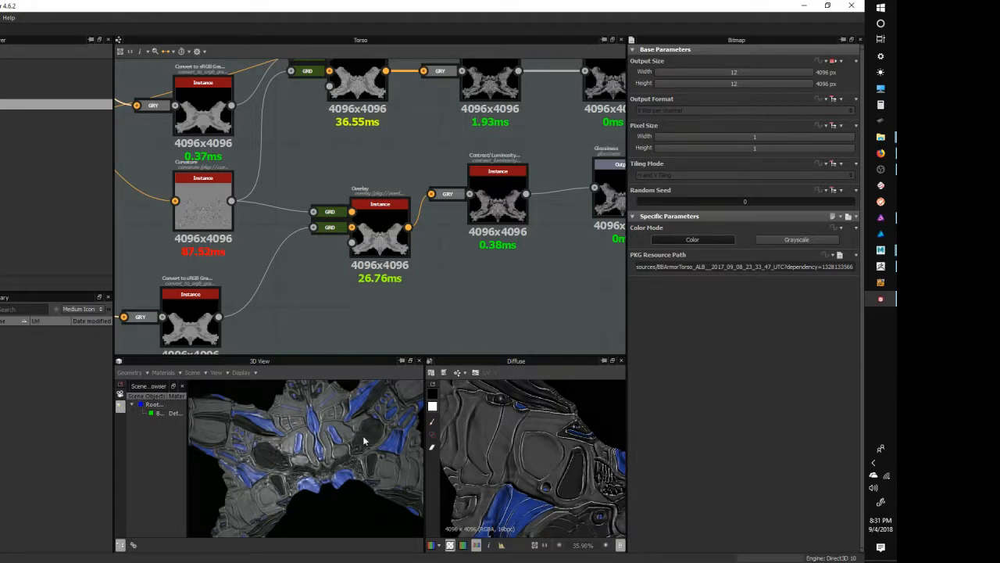
{"action": "mouse_move", "coordinate": [356, 439]}
{"action": "left_mouse_down"}
{"action": "mouse_move", "coordinate": [361, 416]}
{"action": "mouse_move", "coordinate": [326, 480]}
{"action": "left_mouse_up"}
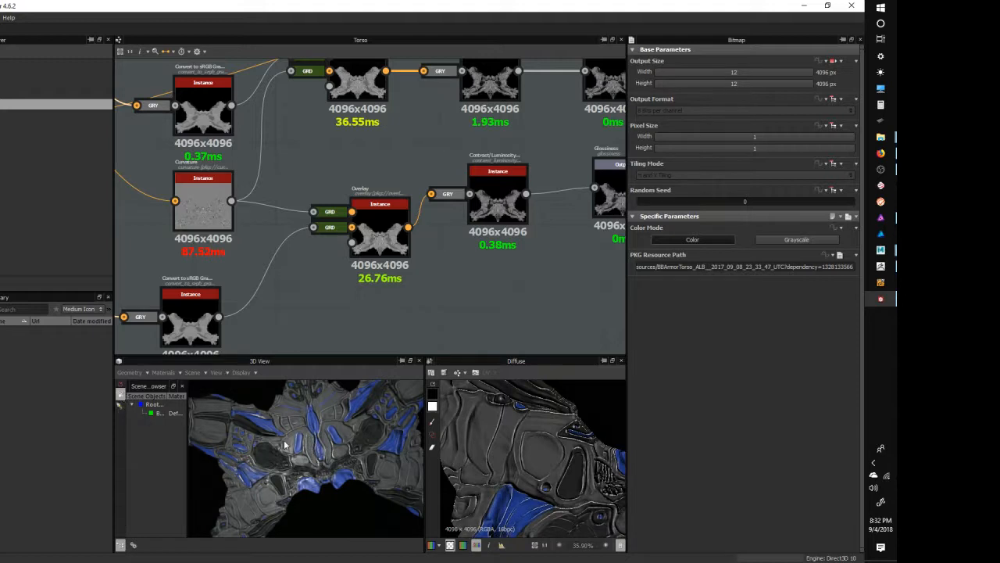
{"action": "scroll", "coordinate": [303, 435], "scroll_direction": "up", "scroll_amount": 5}
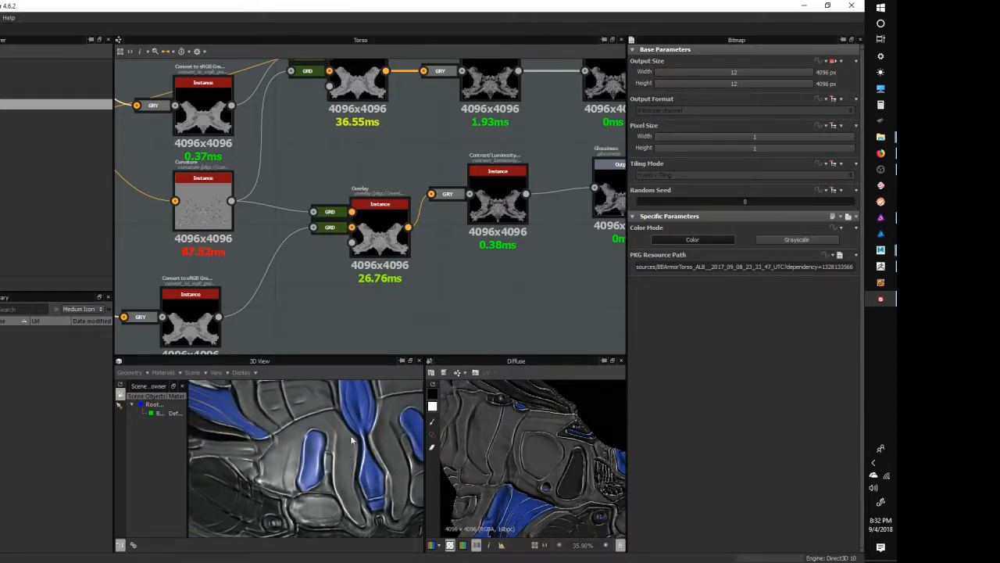
{"action": "left_click_drag", "start_coordinate": [347, 434], "coordinate": [337, 440]}
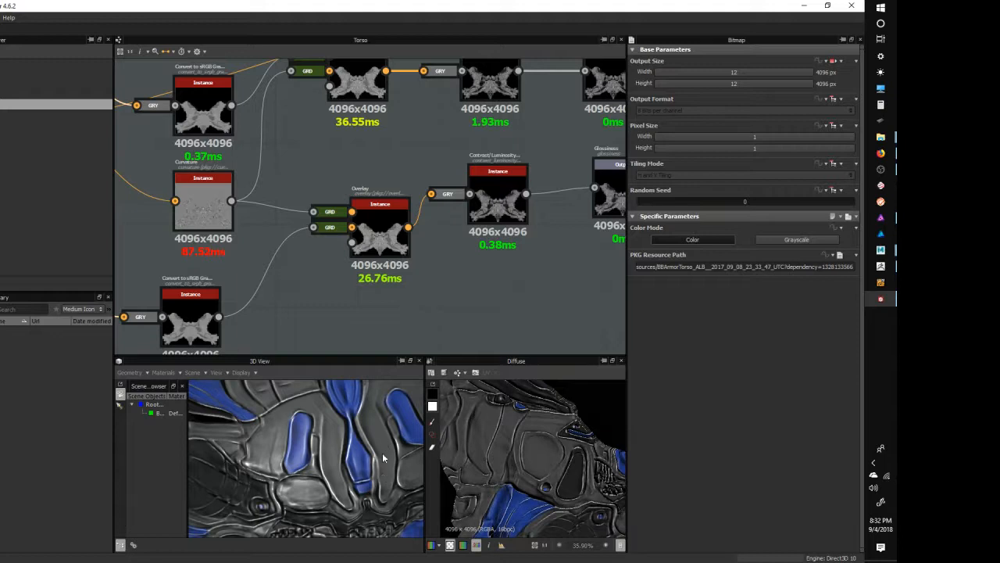
{"action": "left_click_drag", "start_coordinate": [371, 461], "coordinate": [430, 347]}
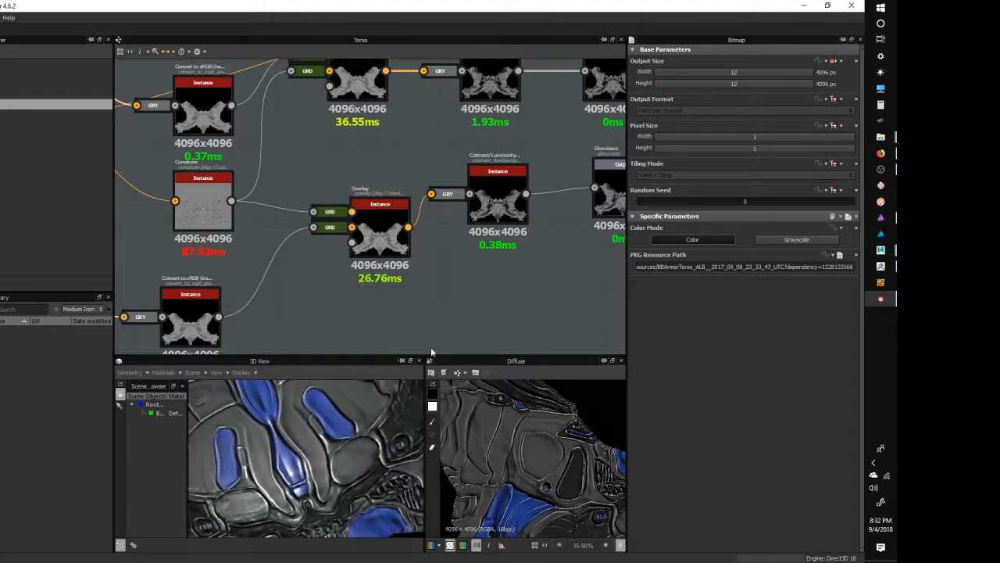
Display the Specular output in an enlarged 2D view and examine its light and dark areas across the shoulder and chest
{"action": "middle_click_drag", "start_coordinate": [539, 272], "coordinate": [492, 305]}
{"action": "double_click", "coordinate": [523, 109]}
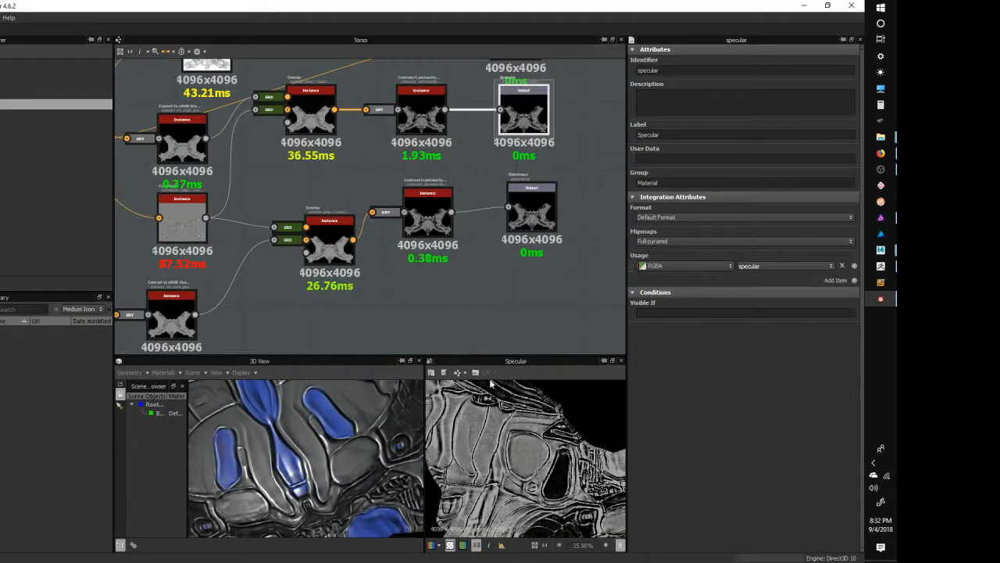
{"action": "left_click_drag", "start_coordinate": [485, 356], "coordinate": [485, 217]}
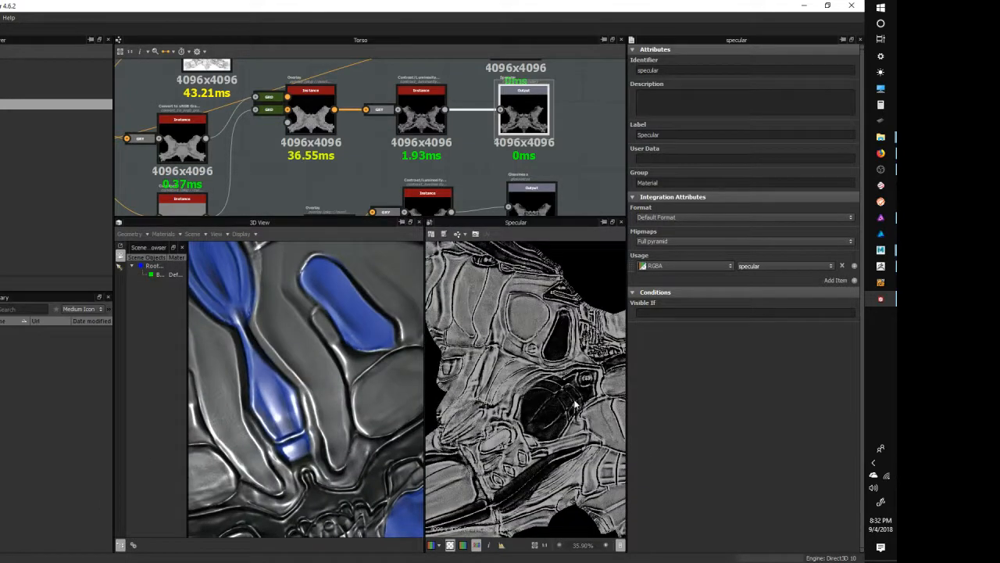
{"action": "middle_click_drag", "start_coordinate": [593, 402], "coordinate": [529, 388]}
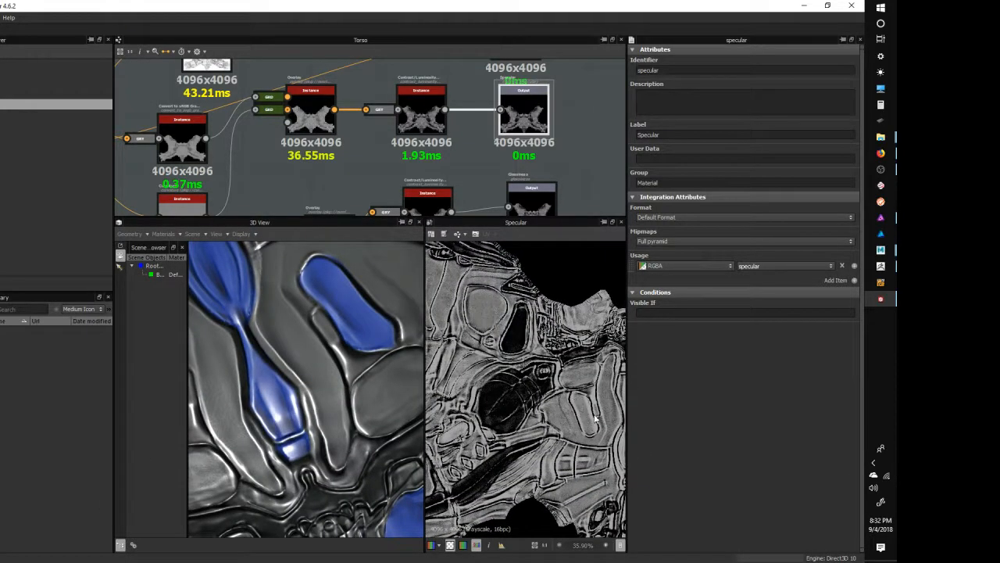
{"action": "middle_click_drag", "start_coordinate": [461, 328], "coordinate": [555, 345]}
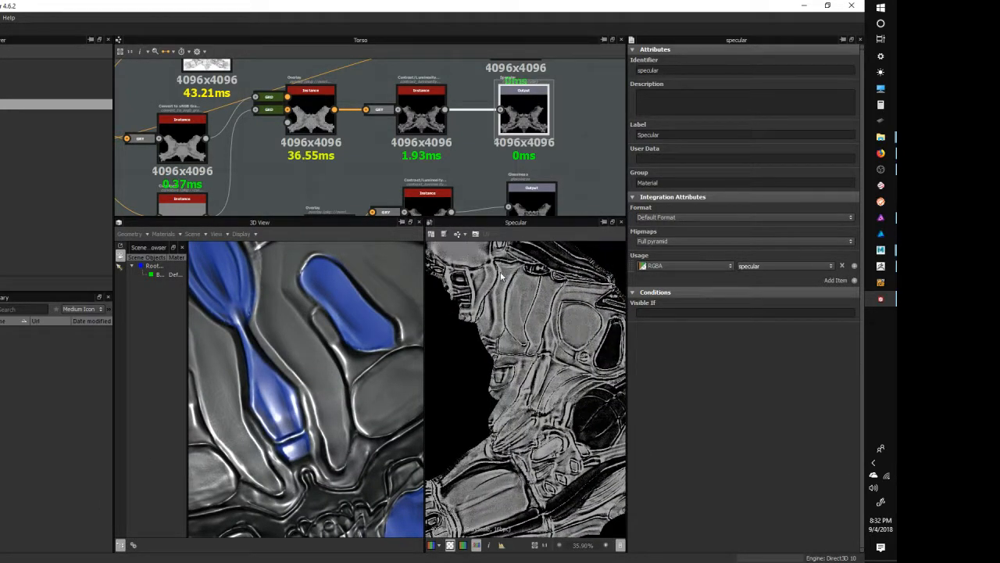
{"action": "middle_click_drag", "start_coordinate": [533, 386], "coordinate": [545, 295]}
{"action": "middle_click_drag", "start_coordinate": [481, 379], "coordinate": [501, 361]}
{"action": "middle_click_drag", "start_coordinate": [568, 303], "coordinate": [536, 383]}
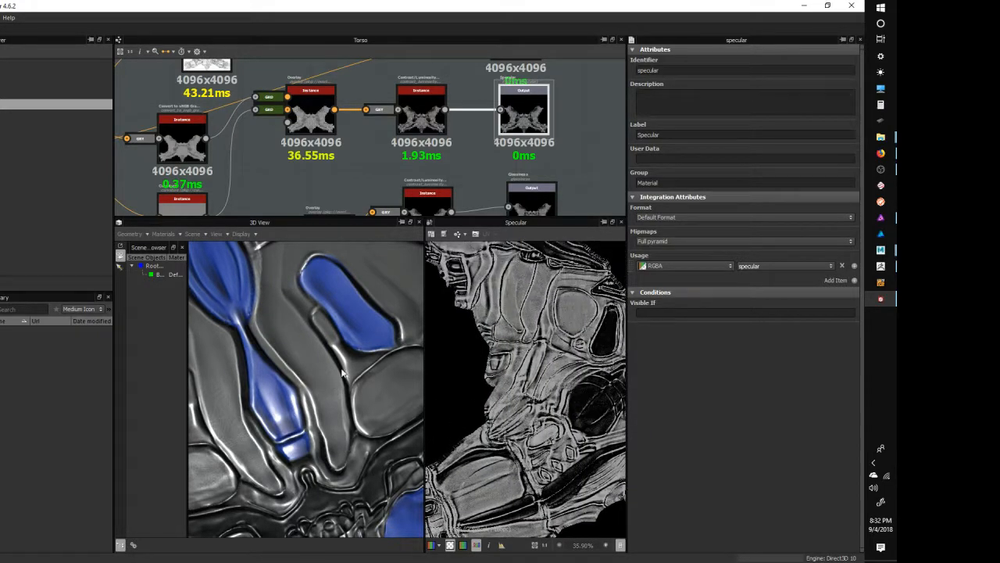
Examine how the highlights fall across the whole front of the torso in the 3D view
{"action": "middle_click_drag", "start_coordinate": [399, 256], "coordinate": [333, 334]}
{"action": "scroll", "coordinate": [334, 334], "scroll_direction": "down", "scroll_amount": 2}
{"action": "left_click_drag", "start_coordinate": [386, 383], "coordinate": [304, 414]}
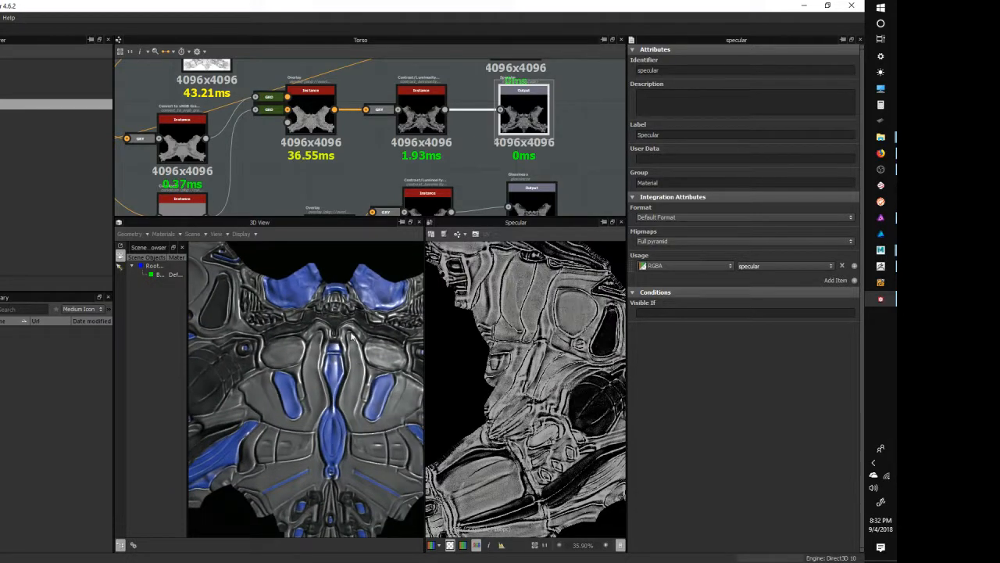
{"action": "left_click_drag", "start_coordinate": [387, 333], "coordinate": [330, 315]}
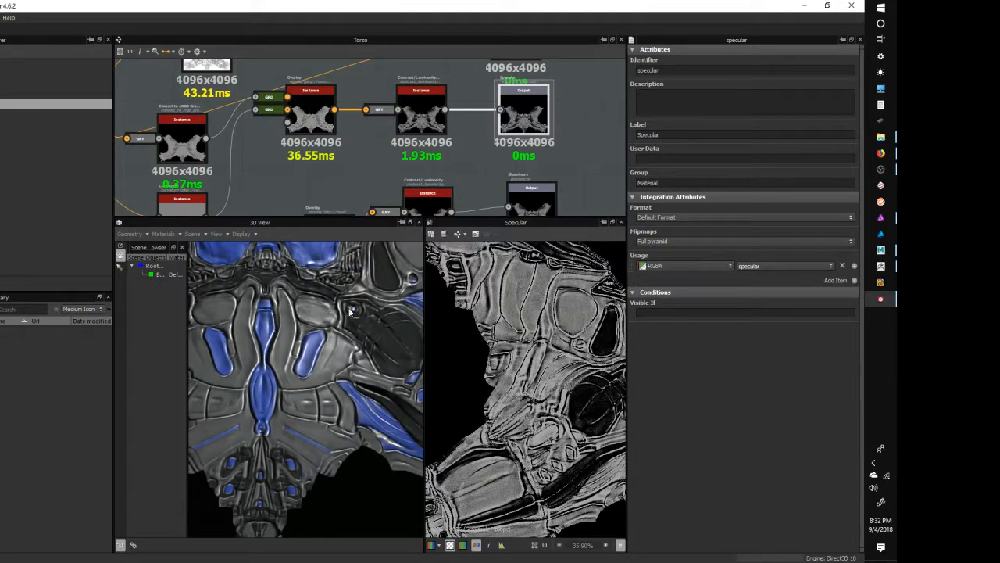
Examine the specular highlights on the central chest panels and blue inserts, and across the full torso in the 3D view
{"action": "left_click_drag", "start_coordinate": [352, 311], "coordinate": [377, 325]}
{"action": "scroll", "coordinate": [364, 344], "scroll_direction": "up", "scroll_amount": 2}
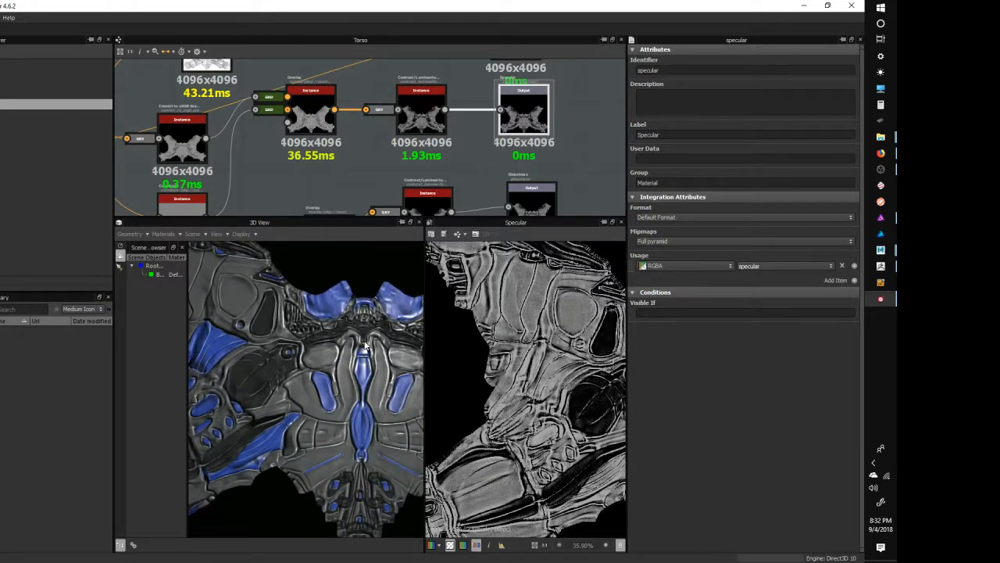
{"action": "middle_click_drag", "start_coordinate": [366, 346], "coordinate": [356, 344]}
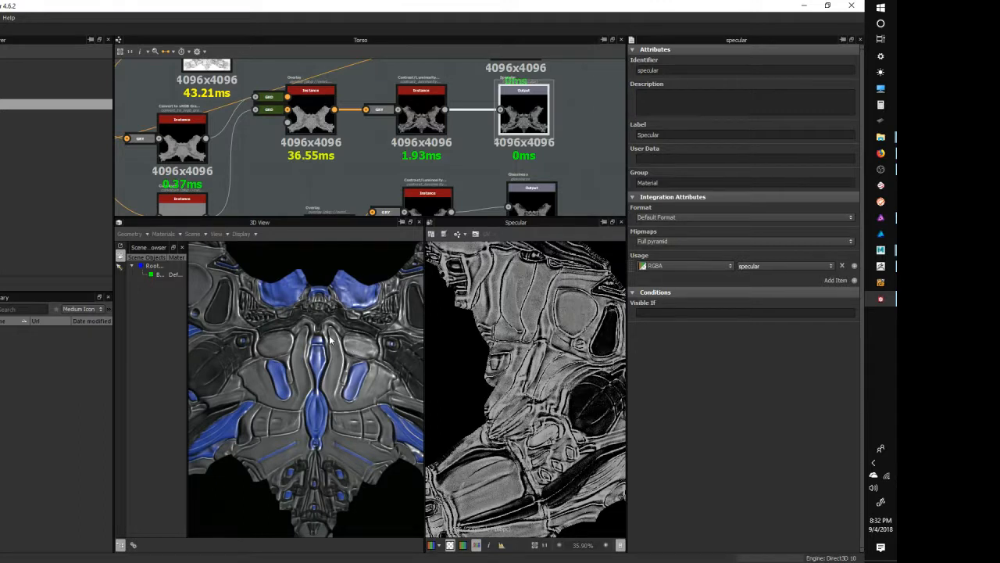
{"action": "middle_click_drag", "start_coordinate": [382, 330], "coordinate": [338, 337]}
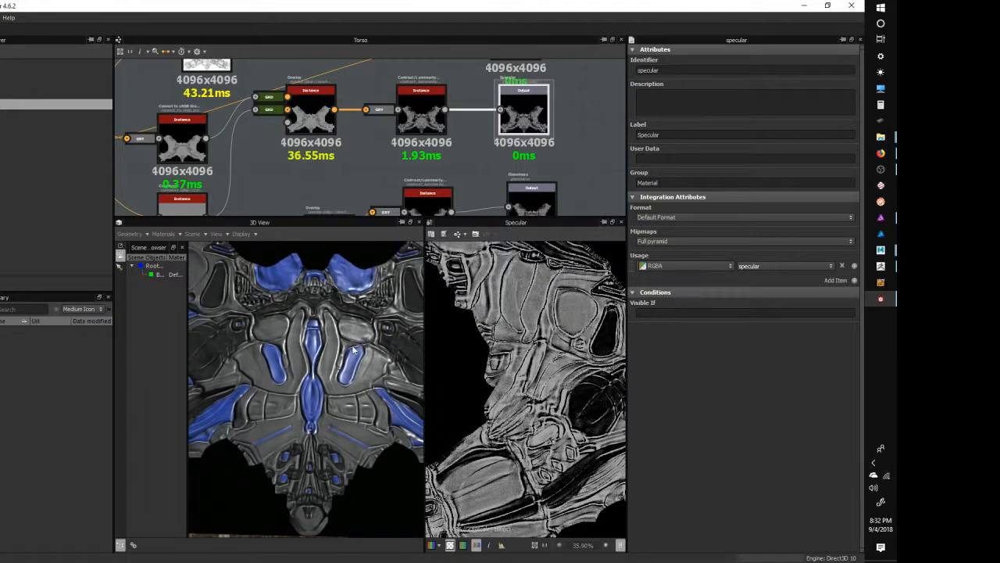
{"action": "scroll", "coordinate": [353, 348], "scroll_direction": "up", "scroll_amount": 3}
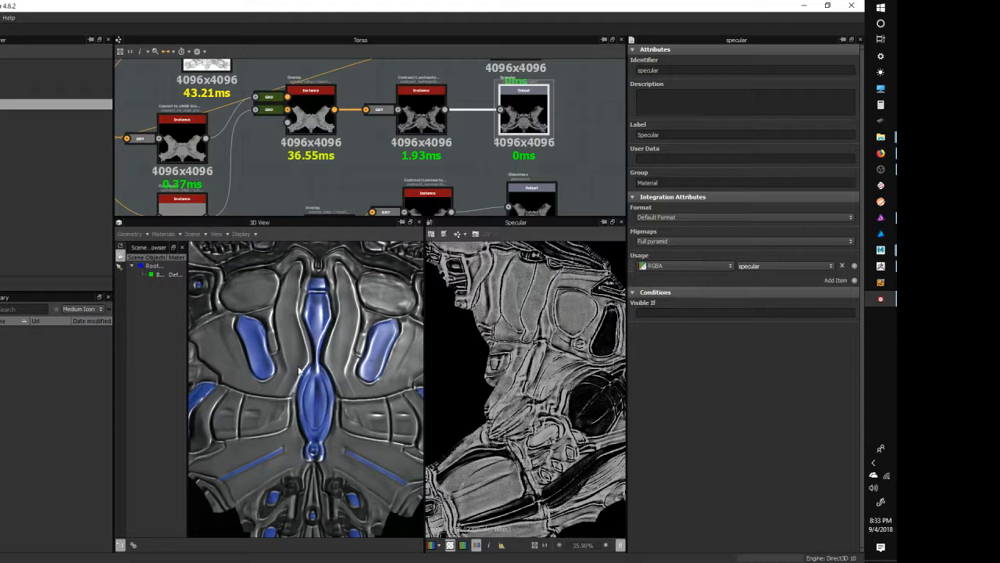
{"action": "left_click_drag", "start_coordinate": [298, 368], "coordinate": [337, 365]}
{"action": "left_click_drag", "start_coordinate": [297, 324], "coordinate": [338, 362]}
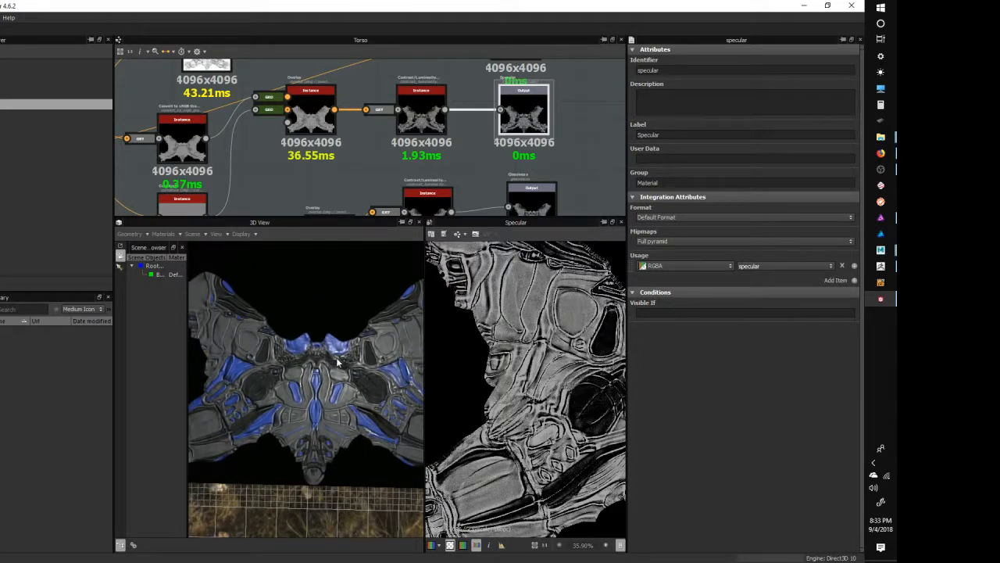
Inspect the upper chest up close in the 3D view, and compare the shoulder and arm panels with the displayed specular map
{"action": "scroll", "coordinate": [337, 361], "scroll_direction": "up", "scroll_amount": 2}
{"action": "scroll", "coordinate": [337, 364], "scroll_direction": "up", "scroll_amount": 2}
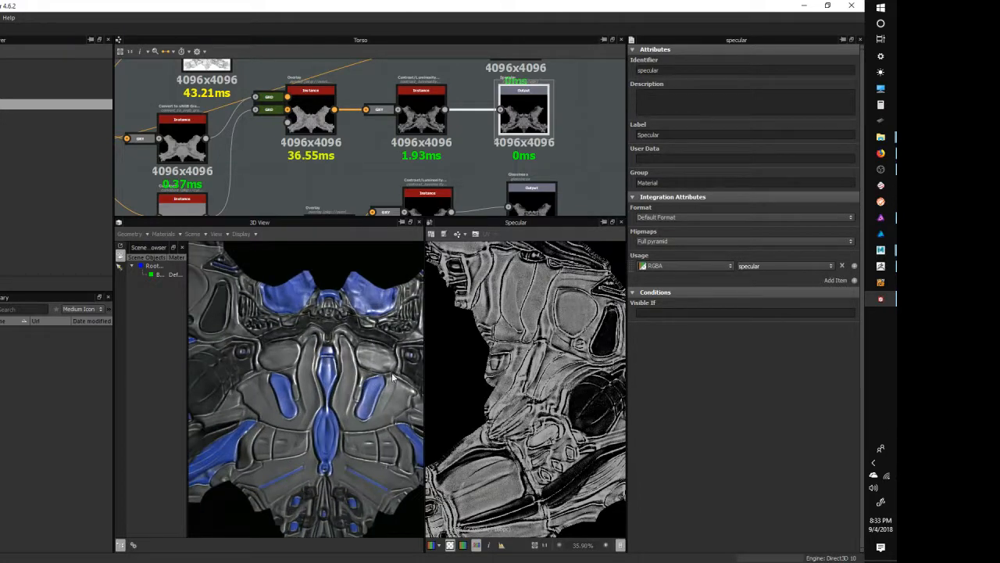
{"action": "left_click_drag", "start_coordinate": [393, 377], "coordinate": [317, 320]}
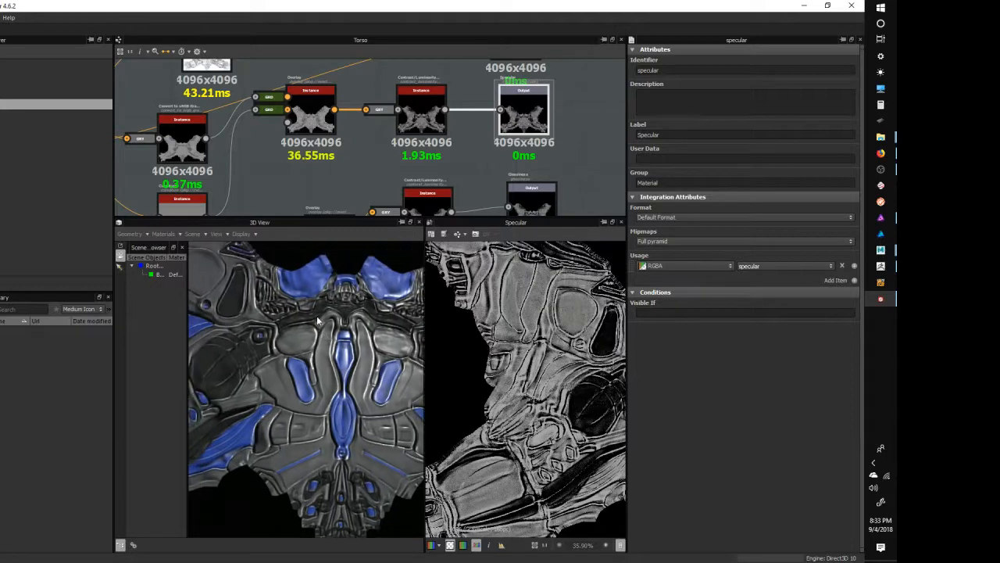
{"action": "scroll", "coordinate": [317, 320], "scroll_direction": "up", "scroll_amount": 3}
{"action": "scroll", "coordinate": [327, 314], "scroll_direction": "down", "scroll_amount": 4}
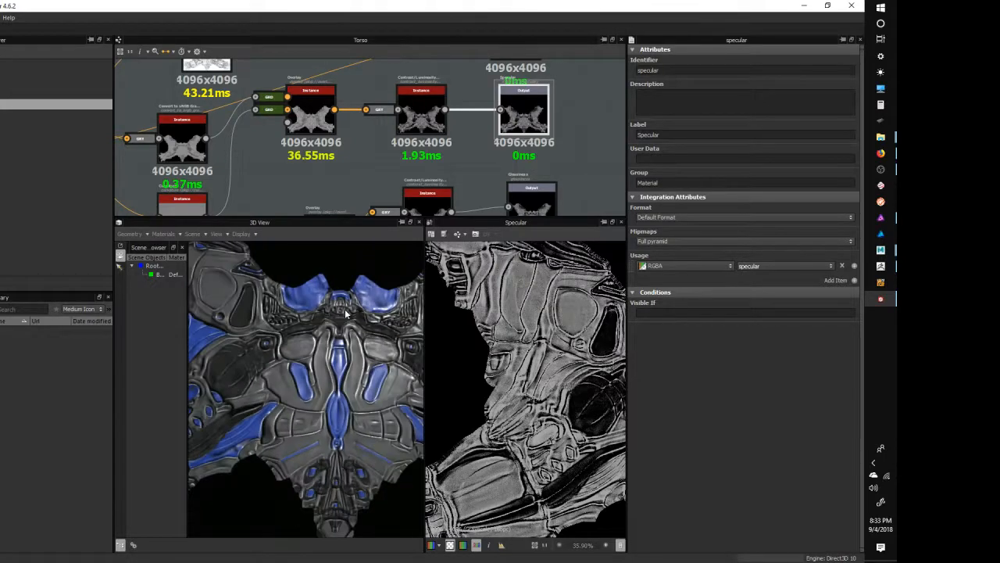
{"action": "middle_click_drag", "start_coordinate": [405, 321], "coordinate": [355, 333]}
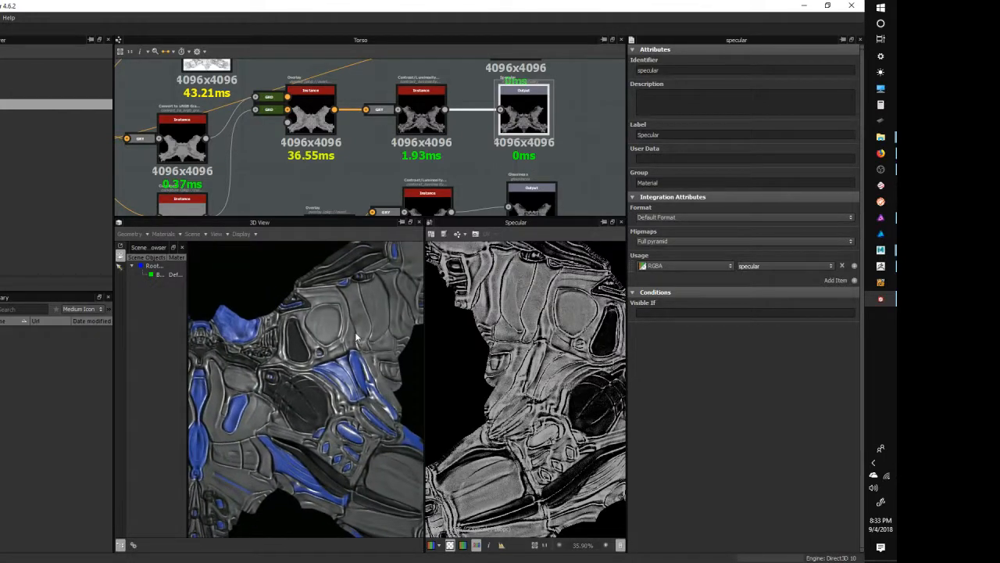
{"action": "left_click_drag", "start_coordinate": [307, 343], "coordinate": [364, 343]}
Enlarge the node graph area, display the Glossiness output in the 2D view and examine its shoulder and chest areas
{"action": "left_click_drag", "start_coordinate": [319, 219], "coordinate": [322, 341]}
{"action": "left_click", "coordinate": [539, 205]}
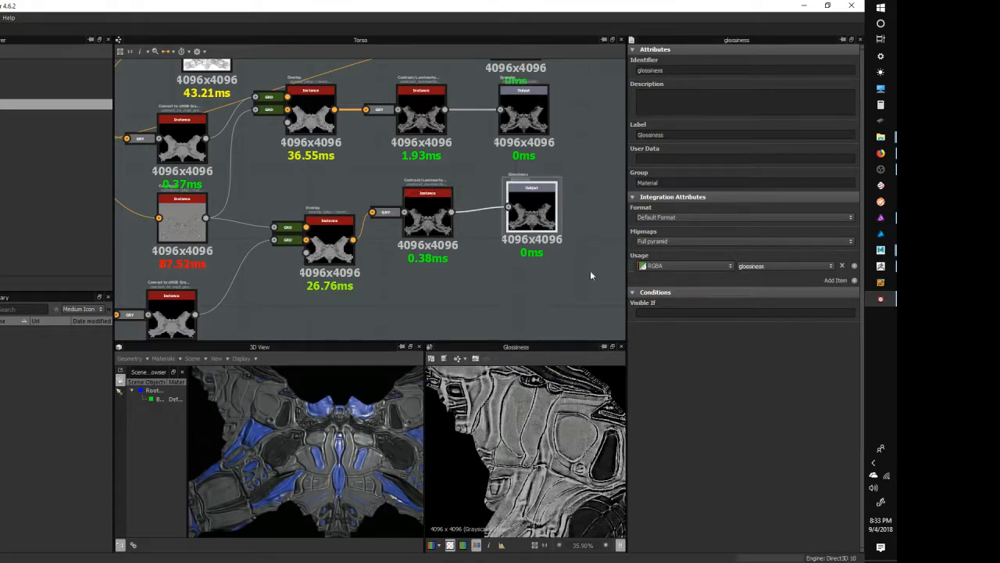
{"action": "middle_click_drag", "start_coordinate": [513, 295], "coordinate": [496, 277]}
{"action": "scroll", "coordinate": [509, 389], "scroll_direction": "up", "scroll_amount": 3}
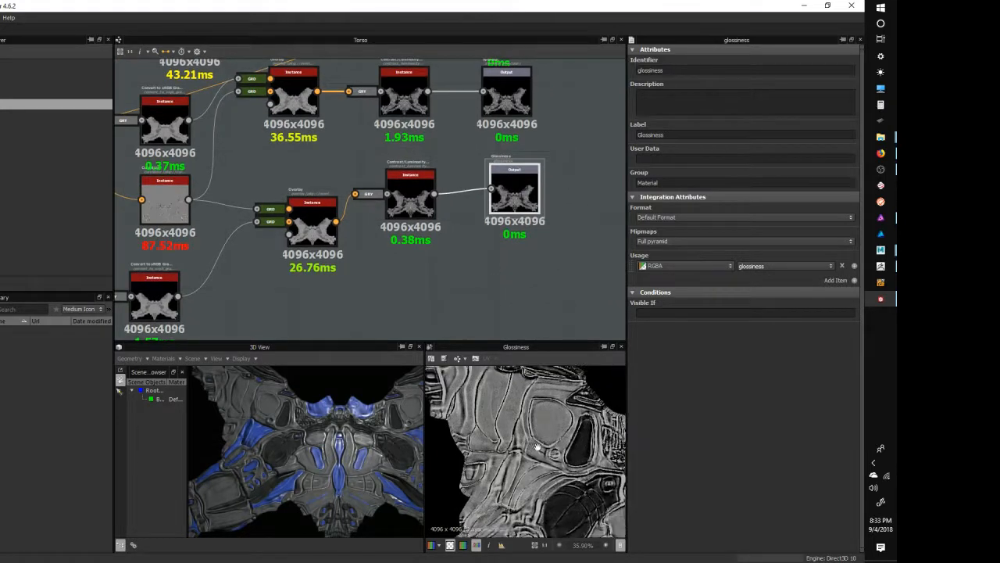
{"action": "middle_click_drag", "start_coordinate": [509, 389], "coordinate": [489, 354]}
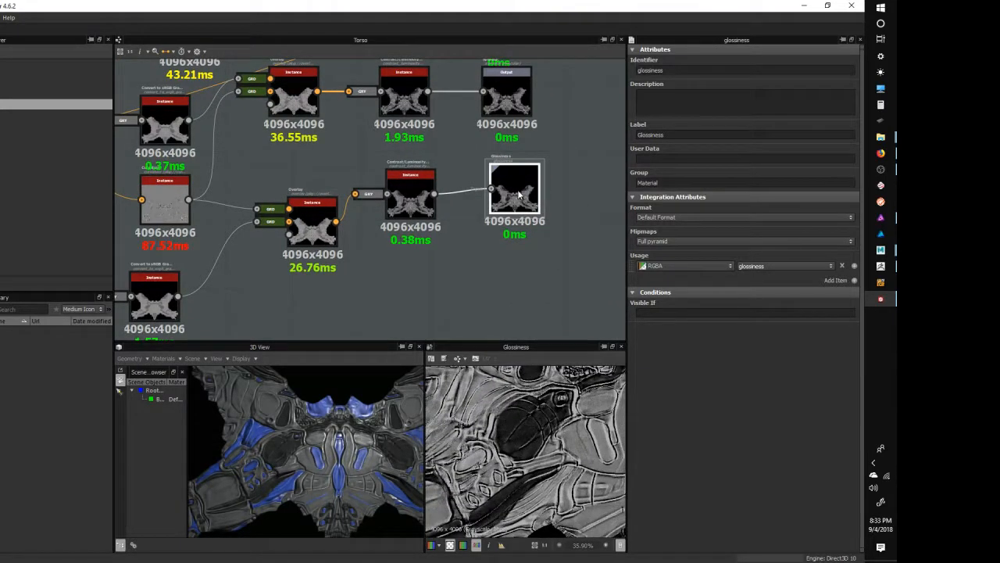
Trace the glossiness branch back to its source nodes and display the Curvature node it shares with the specular branch
{"action": "middle_click_drag", "start_coordinate": [307, 261], "coordinate": [423, 271]}
{"action": "middle_click_drag", "start_coordinate": [369, 135], "coordinate": [359, 215]}
{"action": "middle_click_drag", "start_coordinate": [328, 167], "coordinate": [457, 217]}
{"action": "middle_click_drag", "start_coordinate": [437, 275], "coordinate": [421, 170]}
{"action": "scroll", "coordinate": [418, 169], "scroll_direction": "down", "scroll_amount": 3}
{"action": "scroll", "coordinate": [391, 183], "scroll_direction": "up", "scroll_amount": 3}
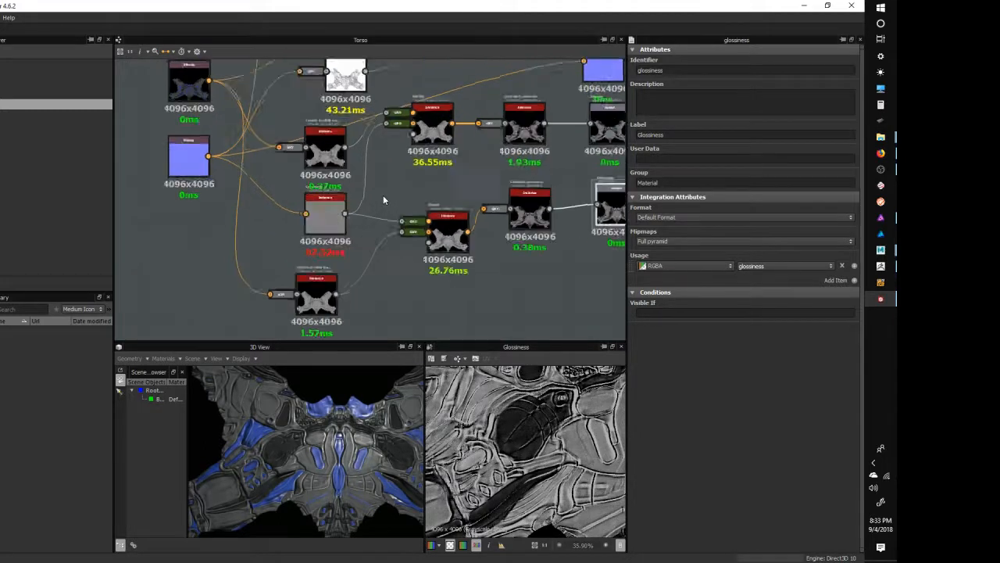
{"action": "mouse_move", "coordinate": [310, 211]}
{"action": "left_mouse_down"}
{"action": "mouse_move", "coordinate": [305, 237]}
{"action": "mouse_move", "coordinate": [310, 221]}
{"action": "left_mouse_up"}
{"action": "double_click", "coordinate": [312, 221]}
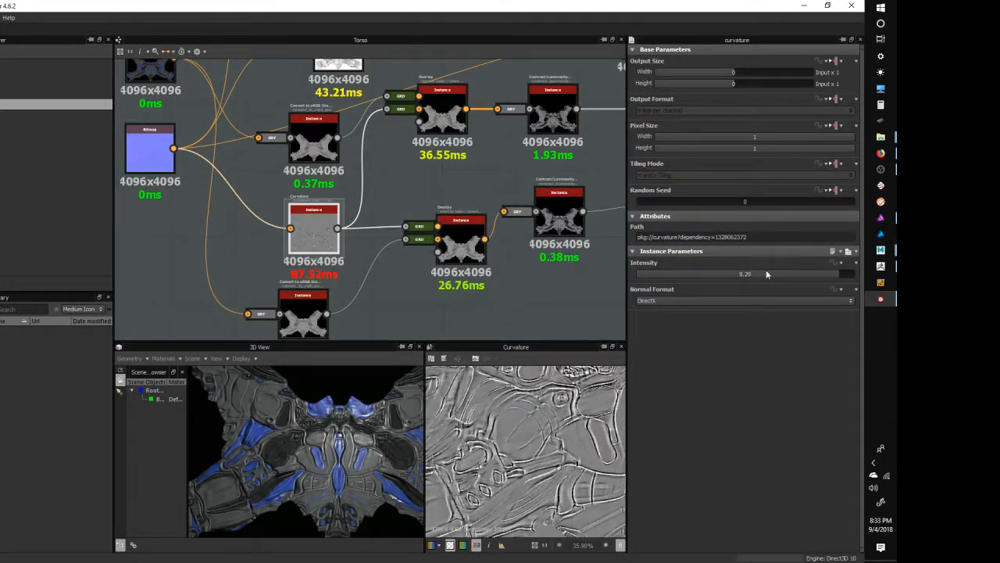
Review the diffuse, ambient occlusion and specular branches, and fit the entire Torso node network in the graph view
{"action": "middle_click_drag", "start_coordinate": [226, 133], "coordinate": [293, 311]}
{"action": "middle_click_drag", "start_coordinate": [515, 228], "coordinate": [450, 187]}
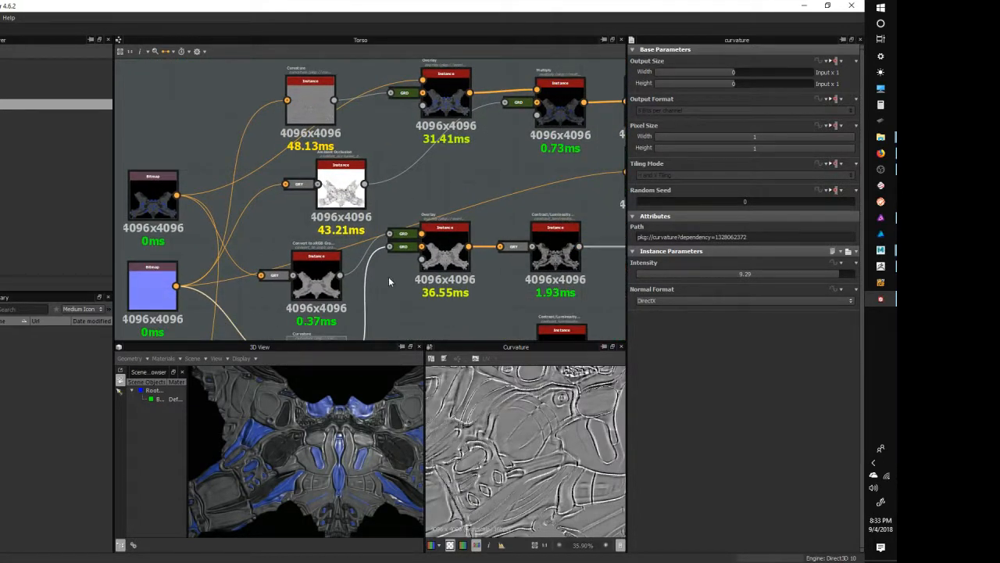
{"action": "middle_click_drag", "start_coordinate": [390, 281], "coordinate": [398, 192]}
{"action": "middle_click_drag", "start_coordinate": [492, 225], "coordinate": [445, 192]}
{"action": "scroll", "coordinate": [386, 201], "scroll_direction": "down", "scroll_amount": 2}
{"action": "middle_click_drag", "start_coordinate": [417, 142], "coordinate": [415, 151]}
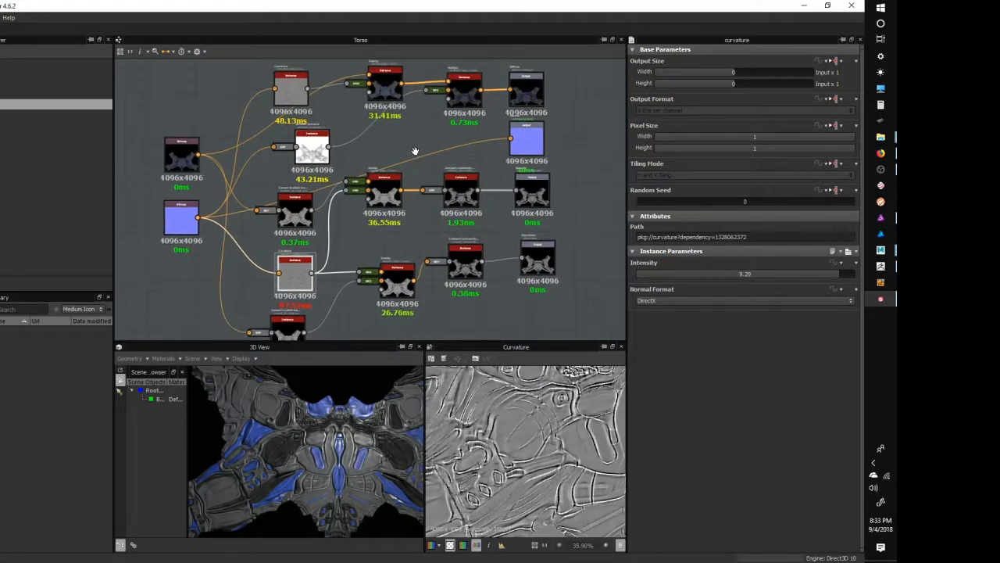
{"action": "scroll", "coordinate": [415, 151], "scroll_direction": "down", "scroll_amount": 1}
Switch to the Autodesk Maya scene and examine the textured character holding the large gun from the front and side
{"action": "mouse_move", "coordinate": [881, 265]}
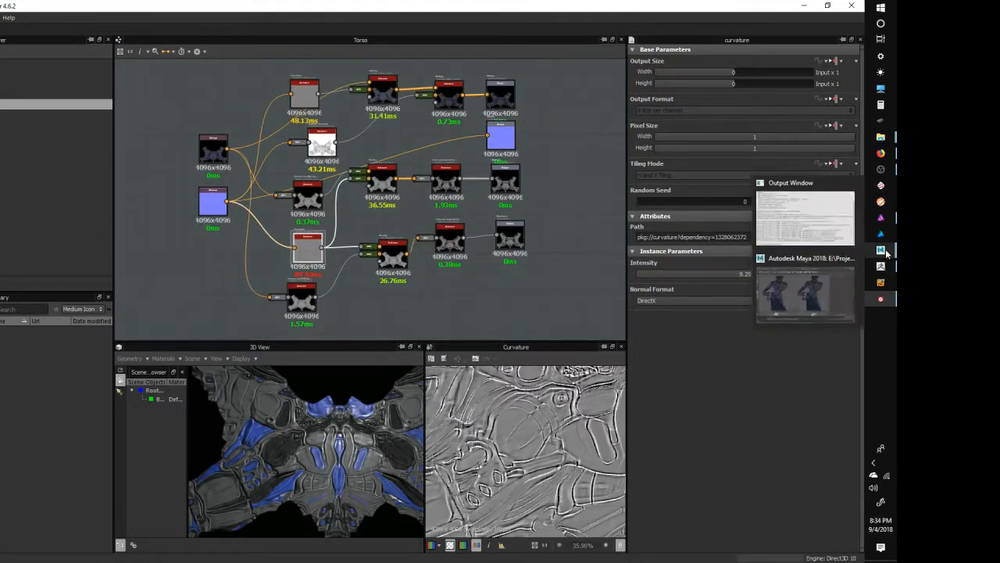
{"action": "left_click", "coordinate": [839, 271]}
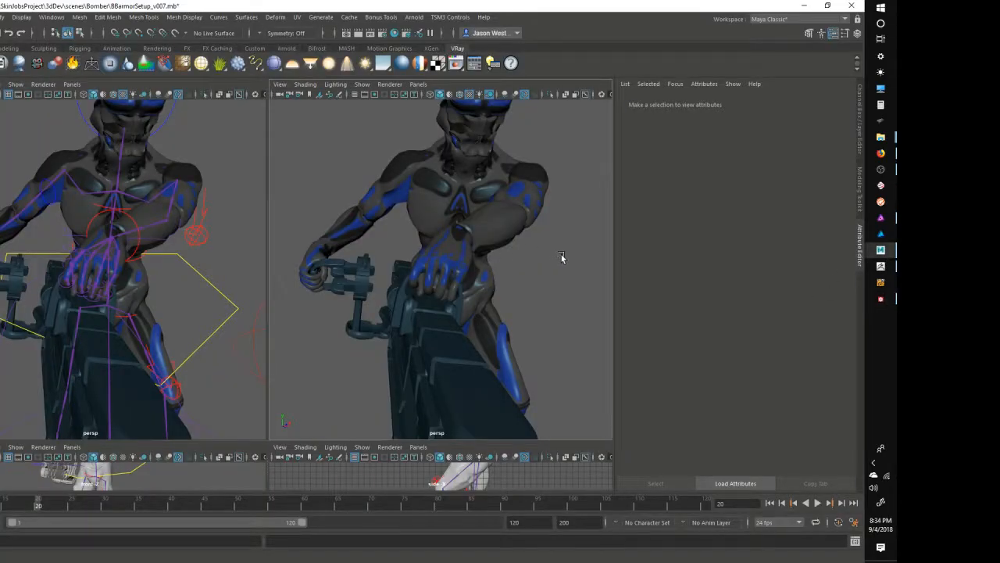
{"action": "scroll", "coordinate": [476, 226], "scroll_direction": "down", "scroll_amount": 10}
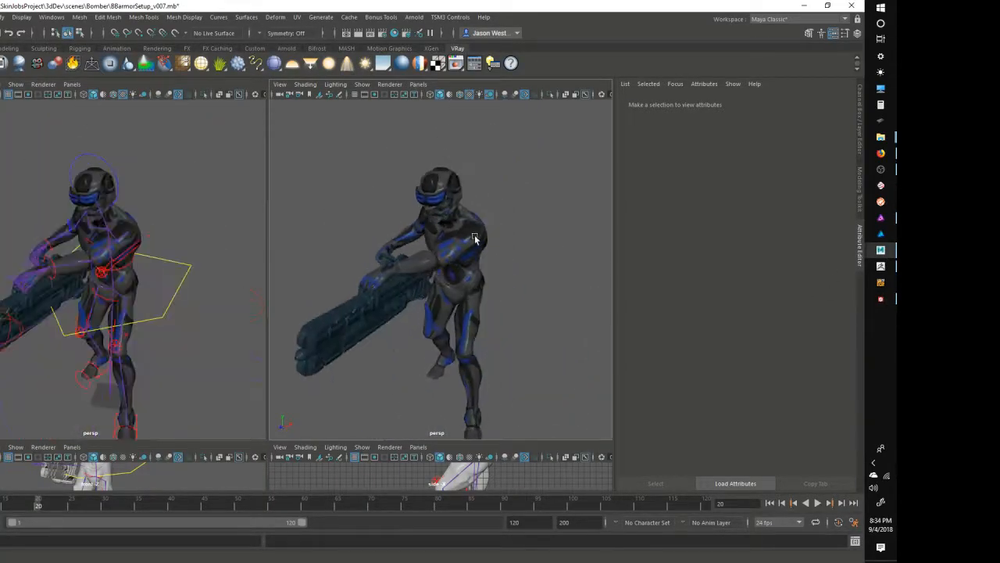
{"action": "left_click", "coordinate": [475, 239]}
{"action": "scroll", "coordinate": [500, 293], "scroll_direction": "up", "scroll_amount": 5}
{"action": "left_click_drag", "start_coordinate": [533, 307], "coordinate": [489, 289], "text": "alt"}
{"action": "left_click", "coordinate": [503, 319]}
{"action": "left_click", "coordinate": [520, 237]}
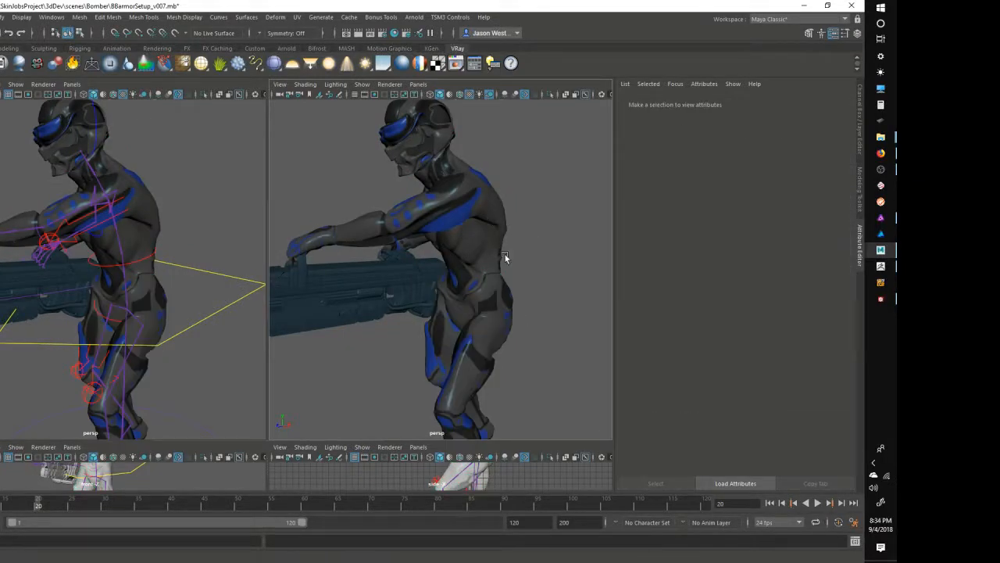
{"action": "middle_click_drag", "start_coordinate": [512, 329], "coordinate": [497, 293], "text": "alt"}
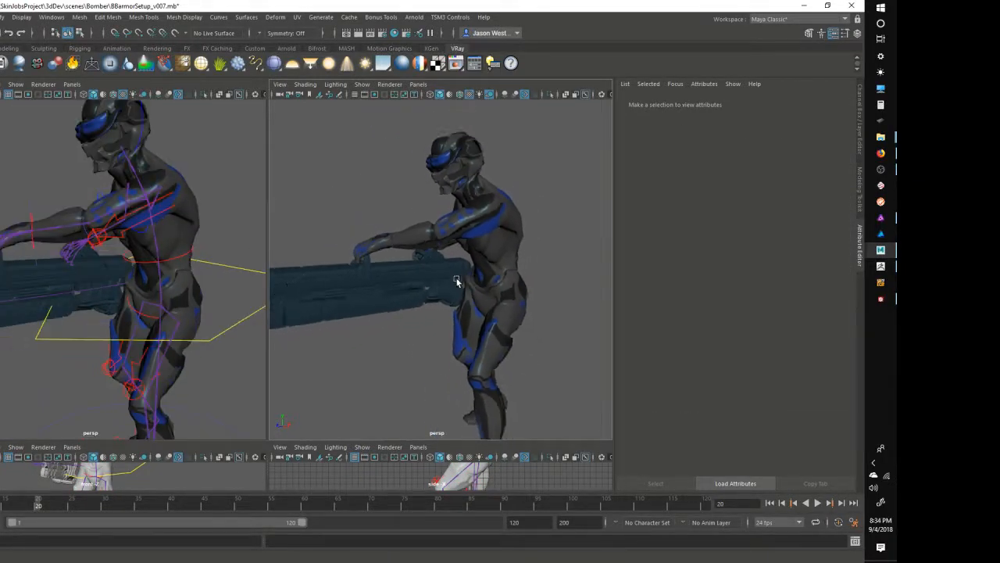